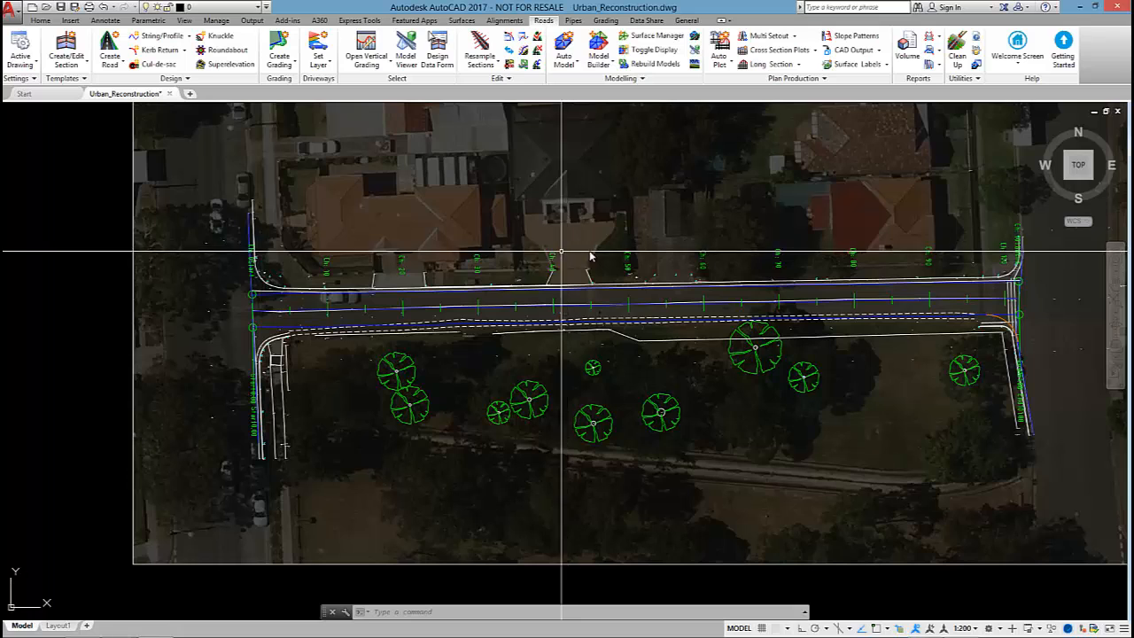
Examine the northern kerb line, driveways and road alignments from the western intersection to about Ch 50.
middle_click_drag(683, 258, 643, 284)
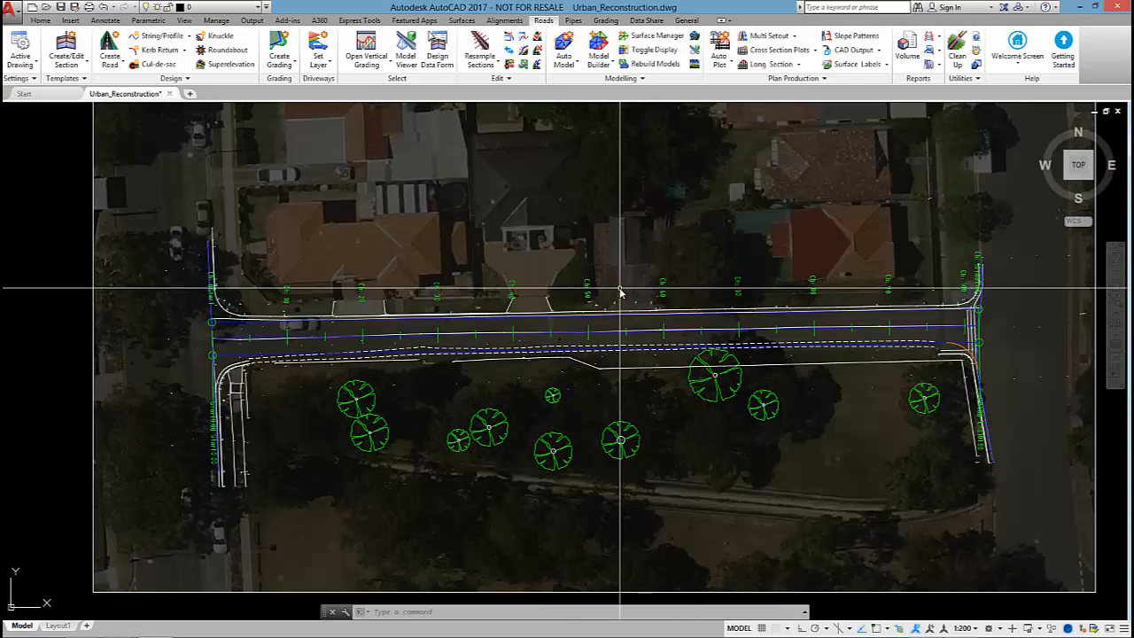
scroll(354, 266, "up", 4)
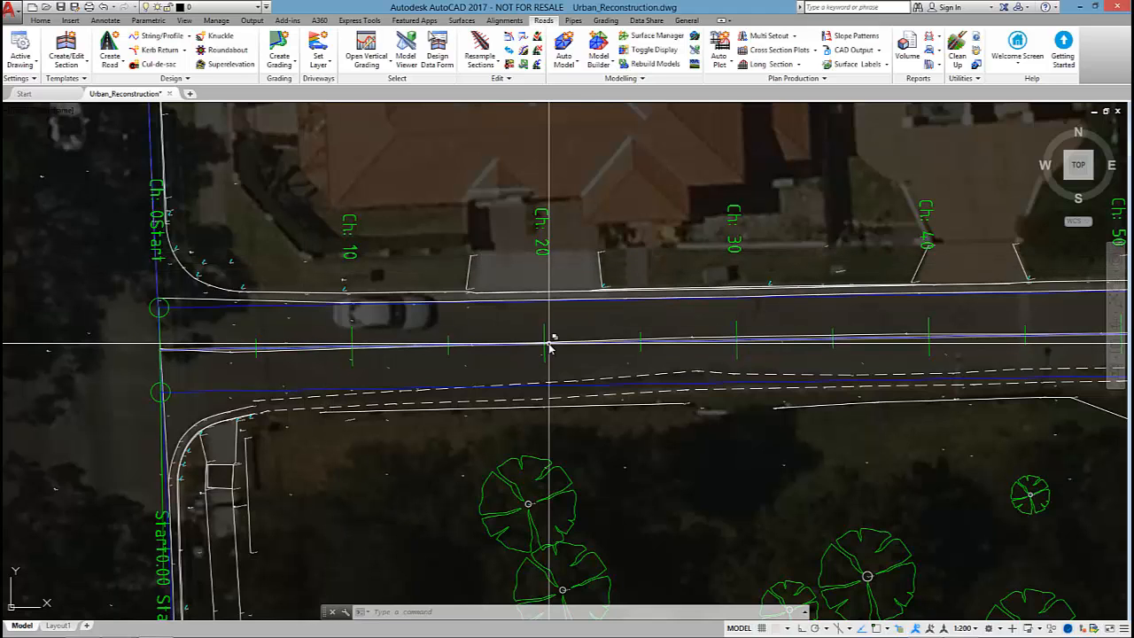
middle_click_drag(552, 331, 505, 350)
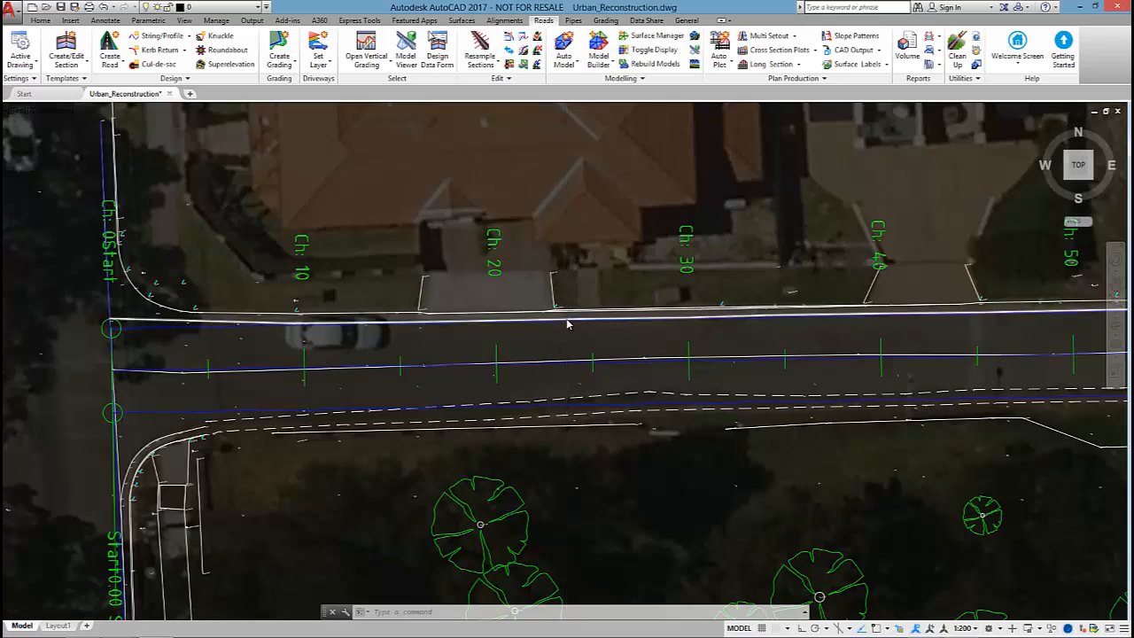
scroll(500, 336, "down", 2)
middle_click_drag(500, 337, 358, 331)
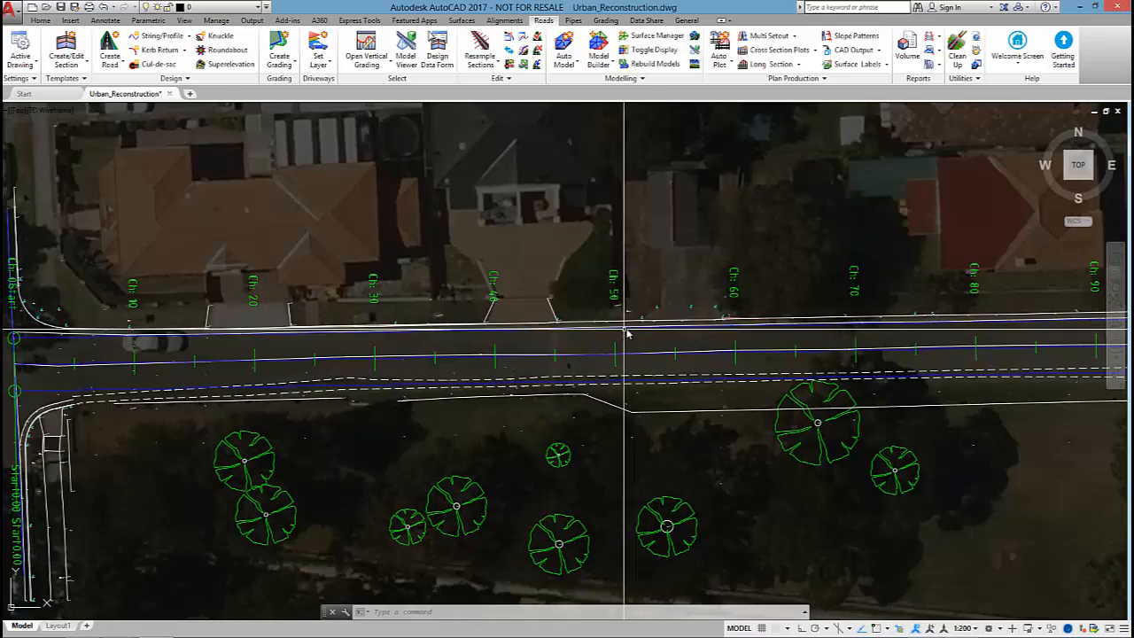
middle_click_drag(620, 328, 807, 321)
scroll(405, 326, "up", 4)
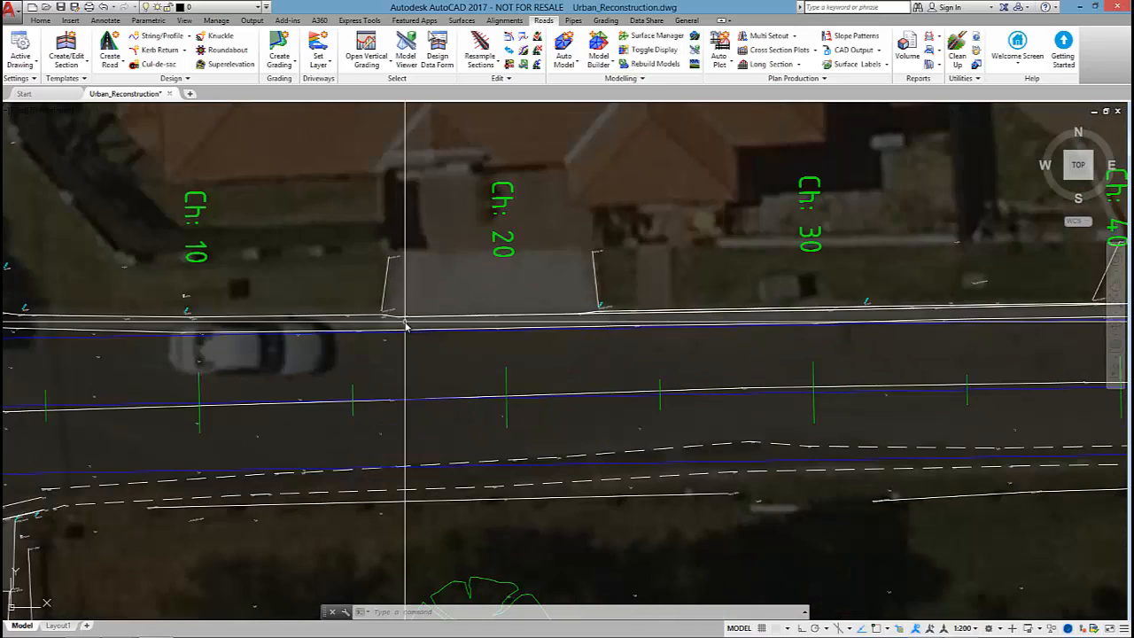
scroll(405, 326, "down", 2)
middle_click_drag(370, 328, 552, 327)
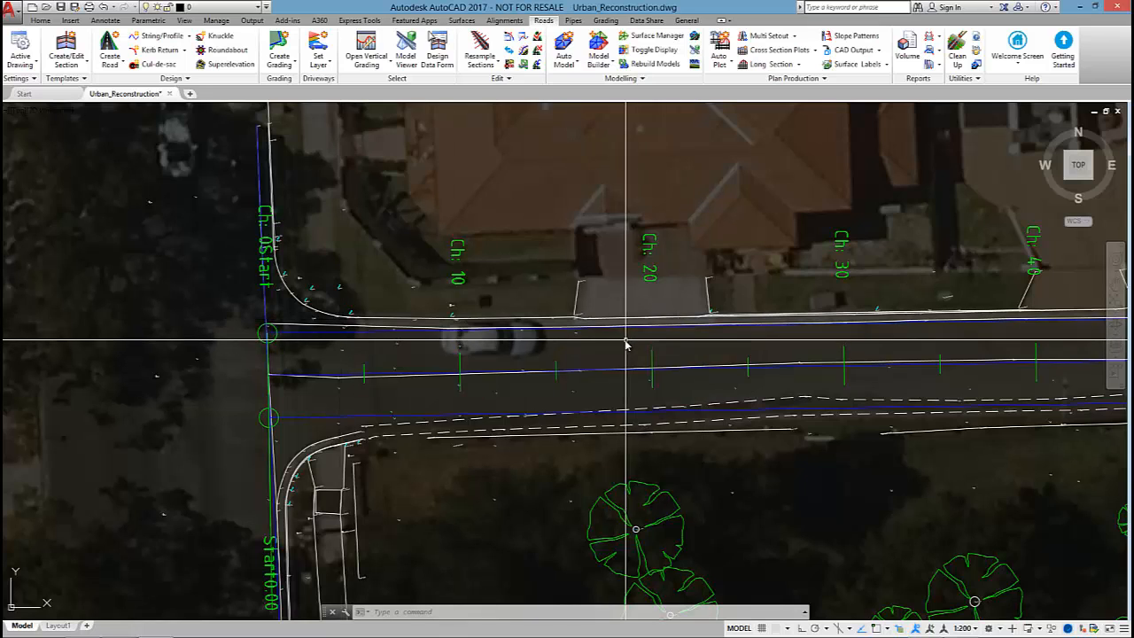
middle_click_drag(625, 326, 557, 328)
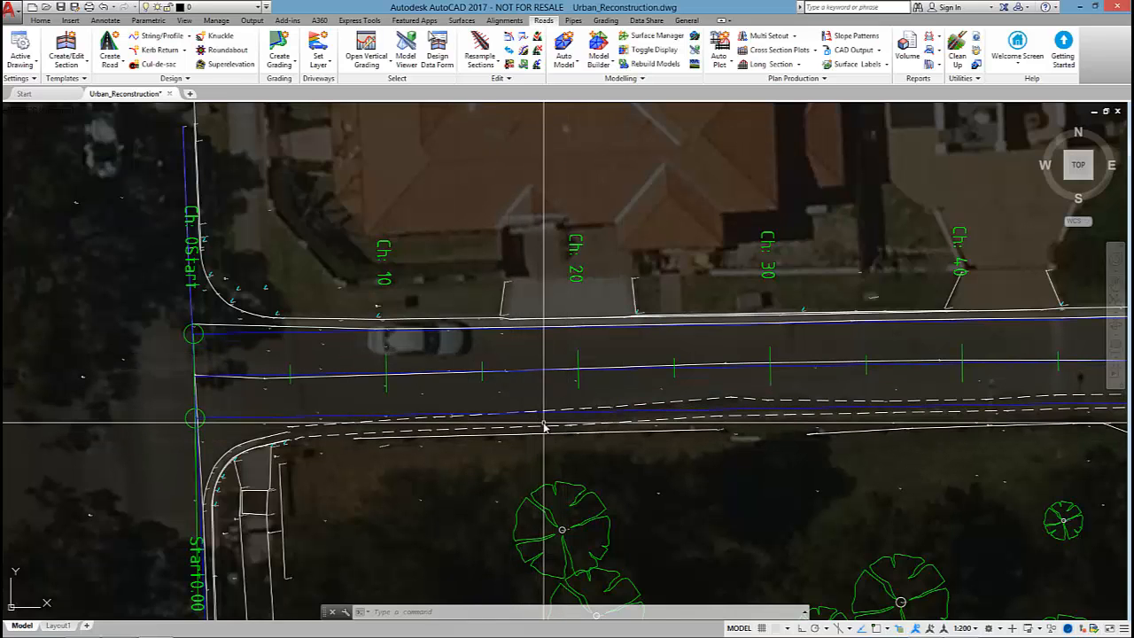
Examine the dashed southern kerb lines along the full road and the kerb returns at the western intersection.
scroll(545, 427, "down", 2)
middle_click_drag(742, 416, 450, 399)
middle_click_drag(944, 428, 556, 410)
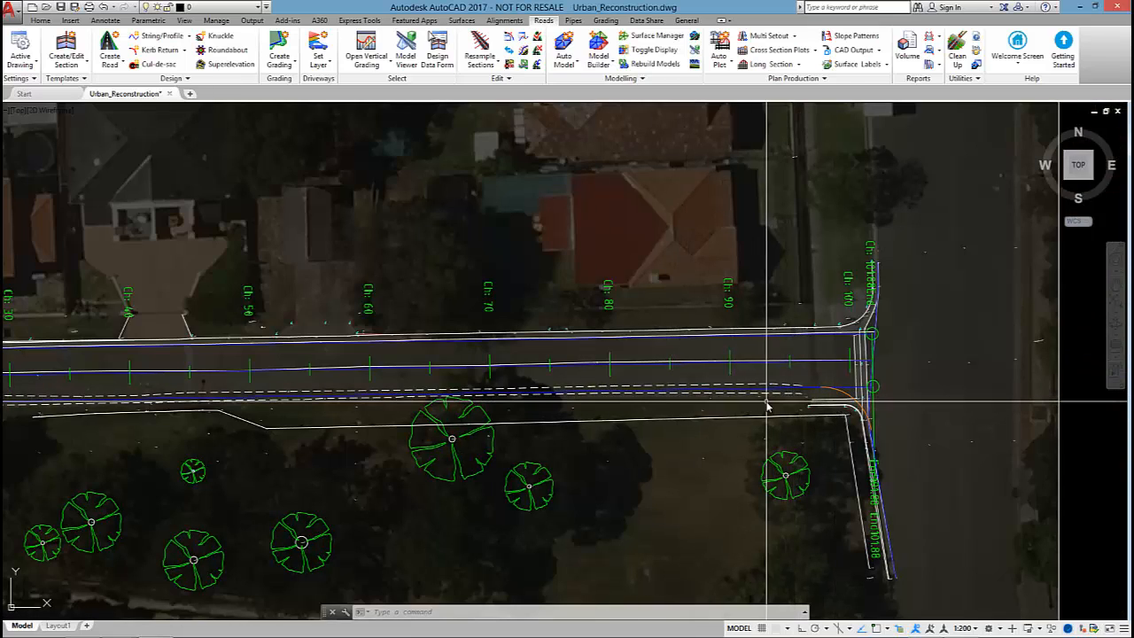
middle_click_drag(581, 381, 1105, 387)
middle_click_drag(163, 411, 542, 406)
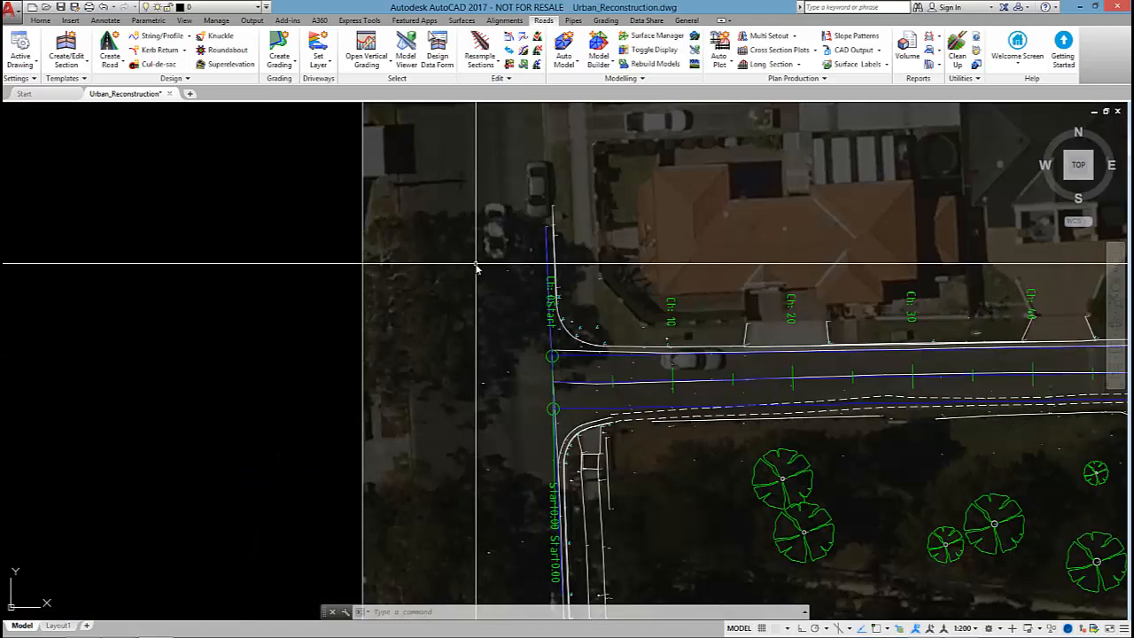
scroll(477, 325, "down", 4)
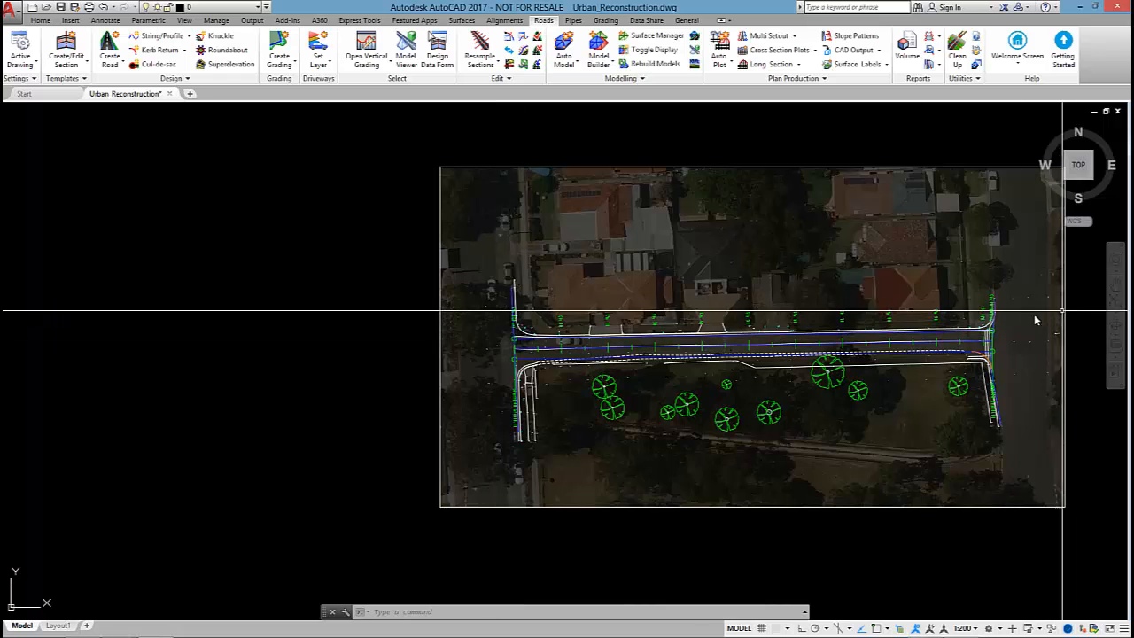
scroll(1029, 317, "up", 2)
scroll(165, 360, "up", 4)
middle_click_drag(328, 335, 626, 346)
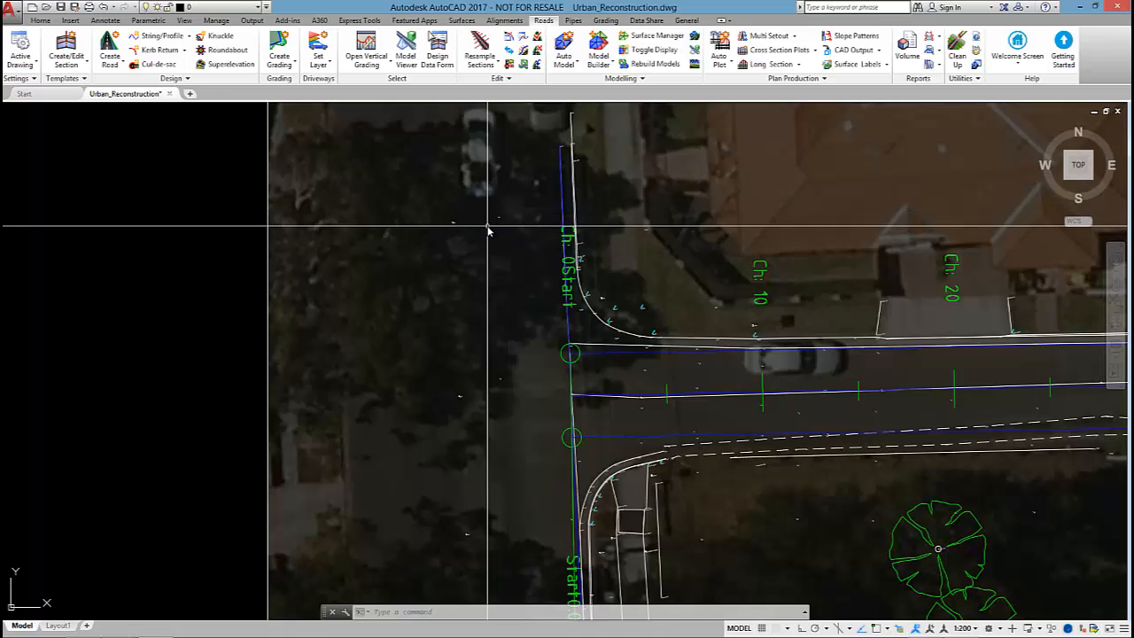
Inspect the eastern end of the road around Ch 100 and compare it with the start at Ch 0.
scroll(486, 227, "down", 3)
middle_click_drag(832, 226, 564, 246)
scroll(722, 263, "up", 2)
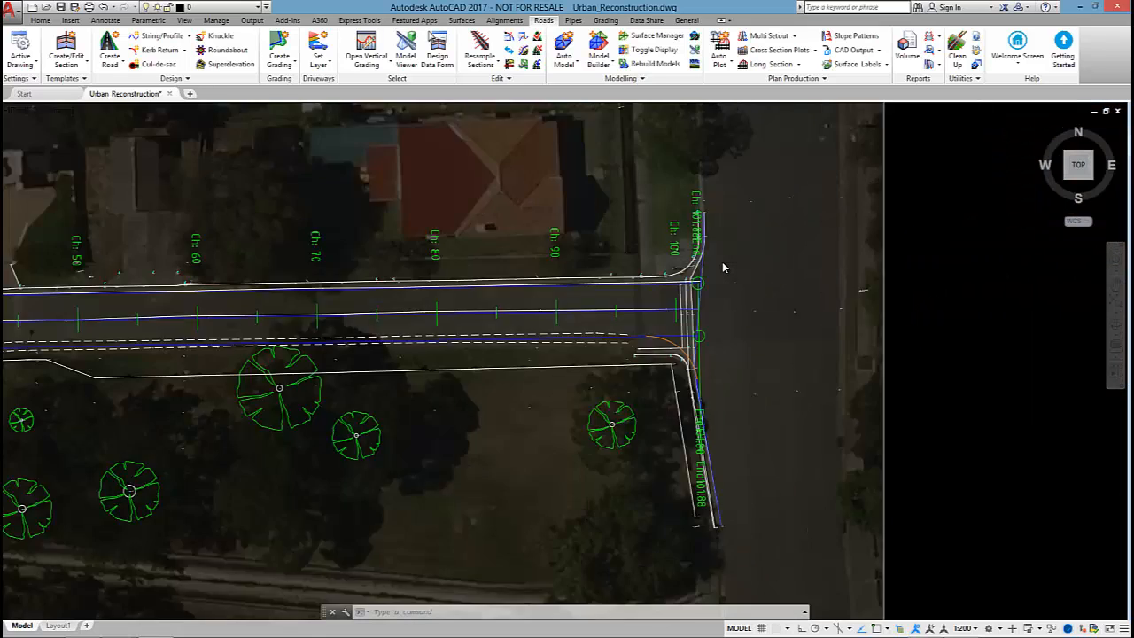
scroll(722, 267, "up", 2)
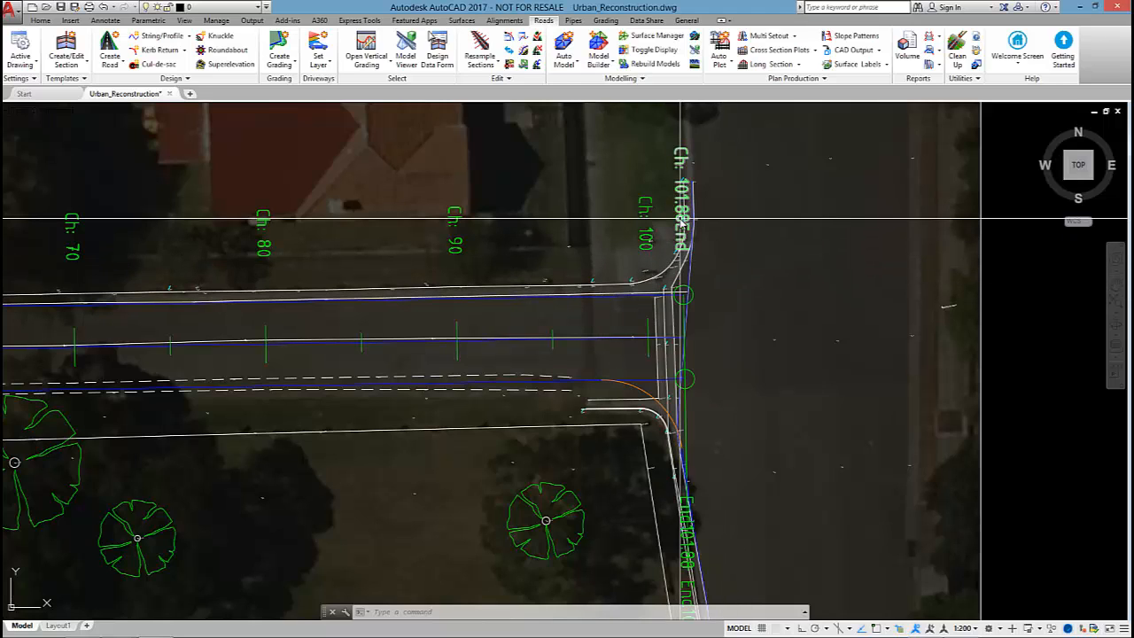
mouse_move(681, 218)
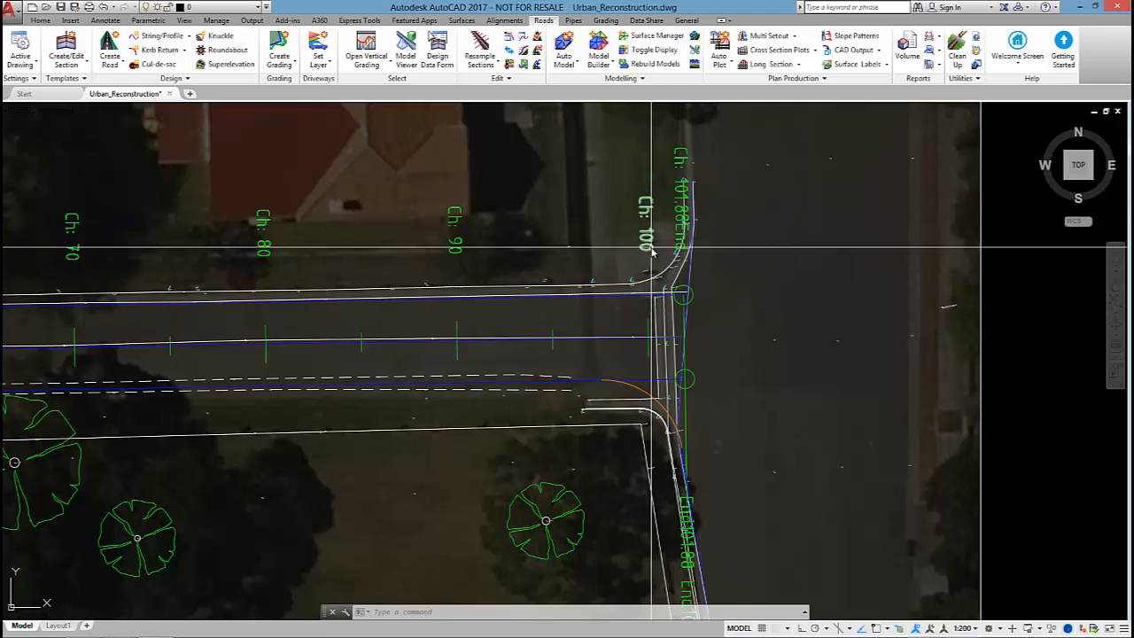
mouse_move(652, 253)
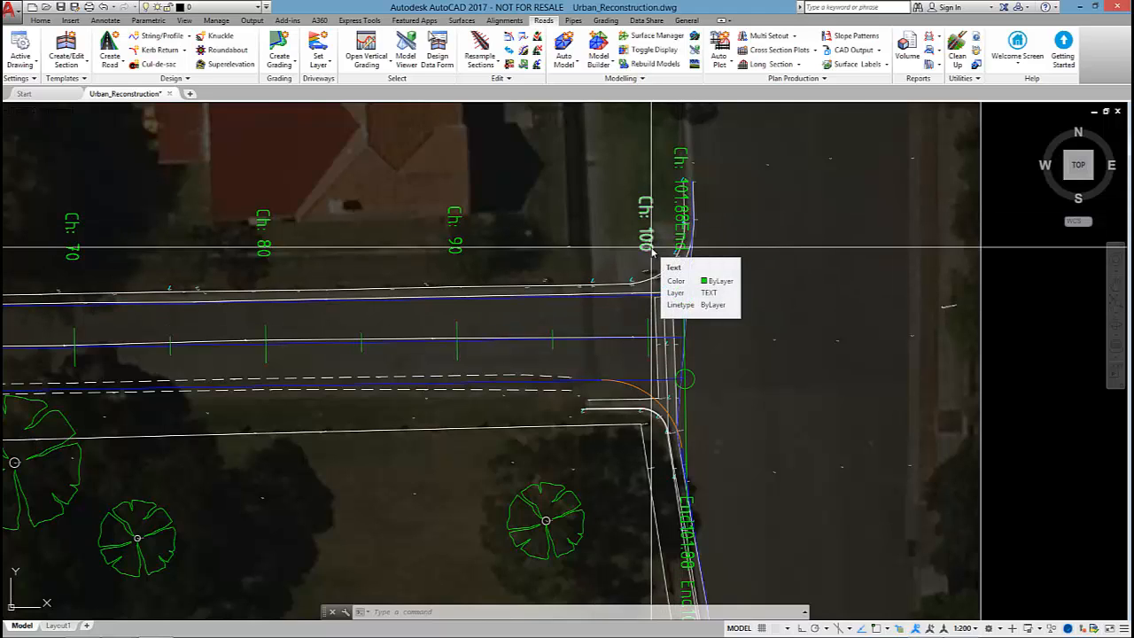
scroll(664, 244, "down", 2)
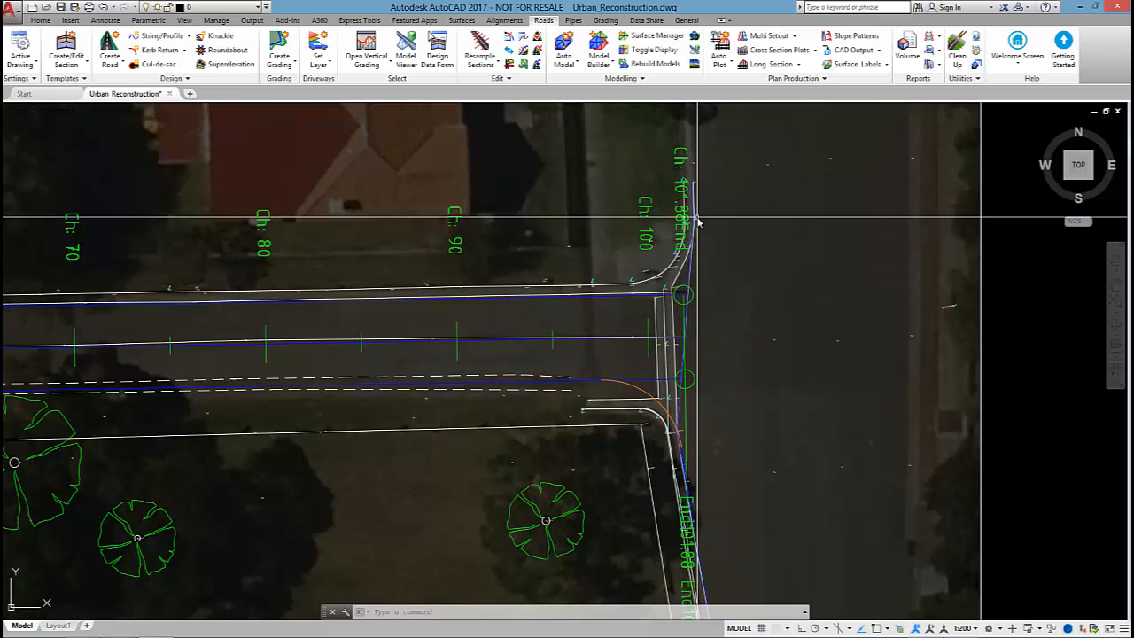
scroll(682, 235, "down", 3)
middle_click_drag(403, 257, 35, 271)
scroll(306, 292, "up", 4)
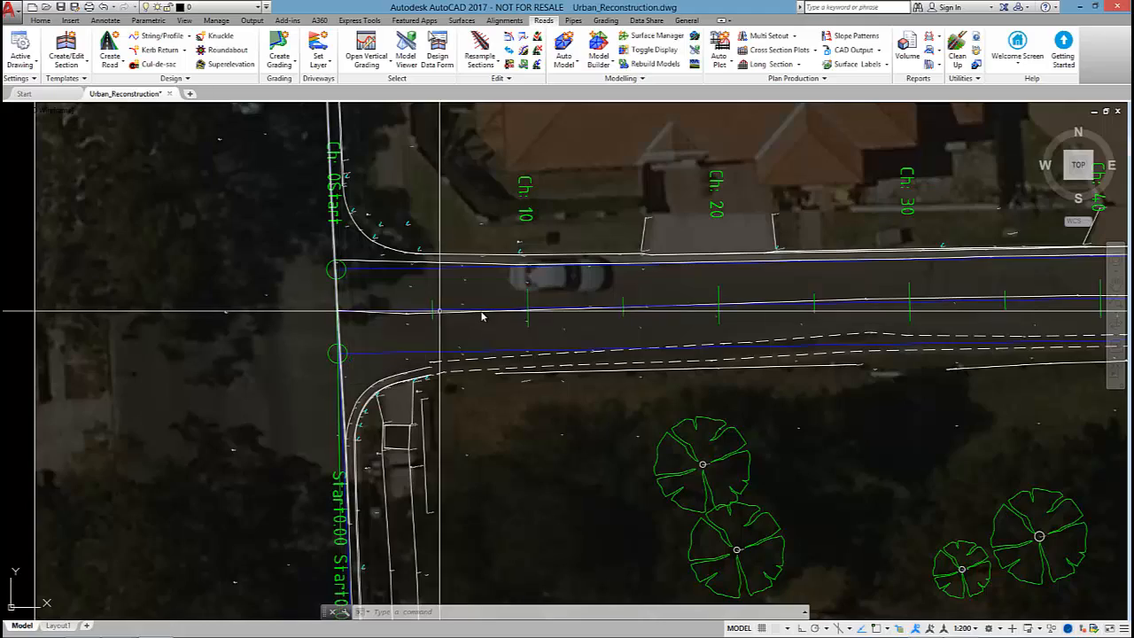
Review the road centreline along its length and the dashed southern kerb lines between Ch 10 and Ch 30.
scroll(691, 305, "down", 6)
scroll(660, 303, "up", 2)
scroll(623, 322, "up", 2)
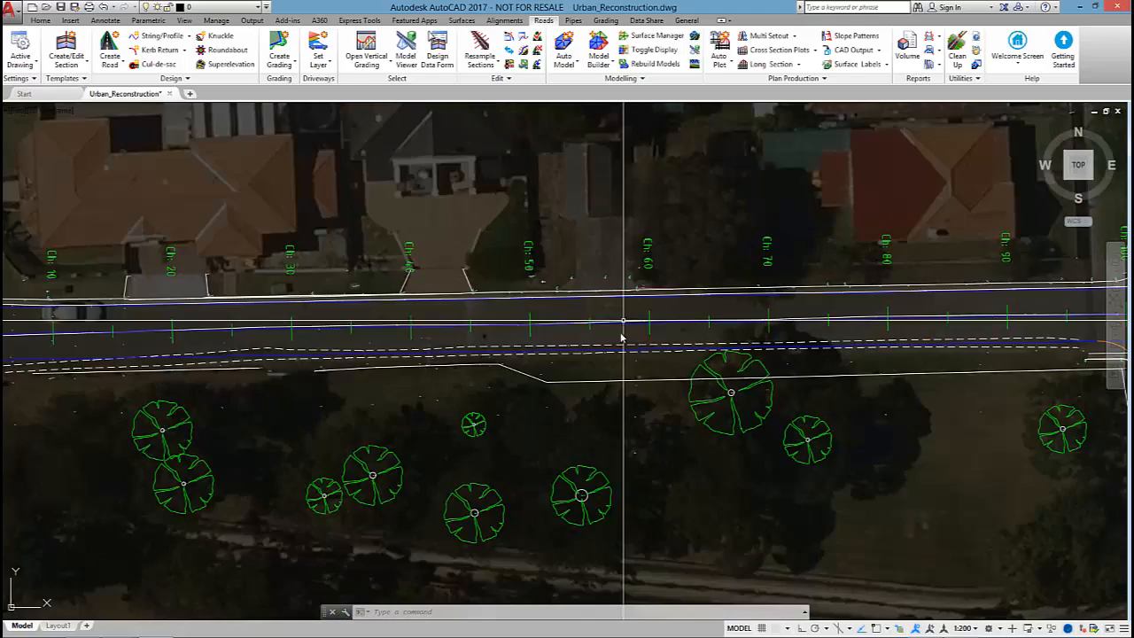
middle_click_drag(673, 365, 1025, 352)
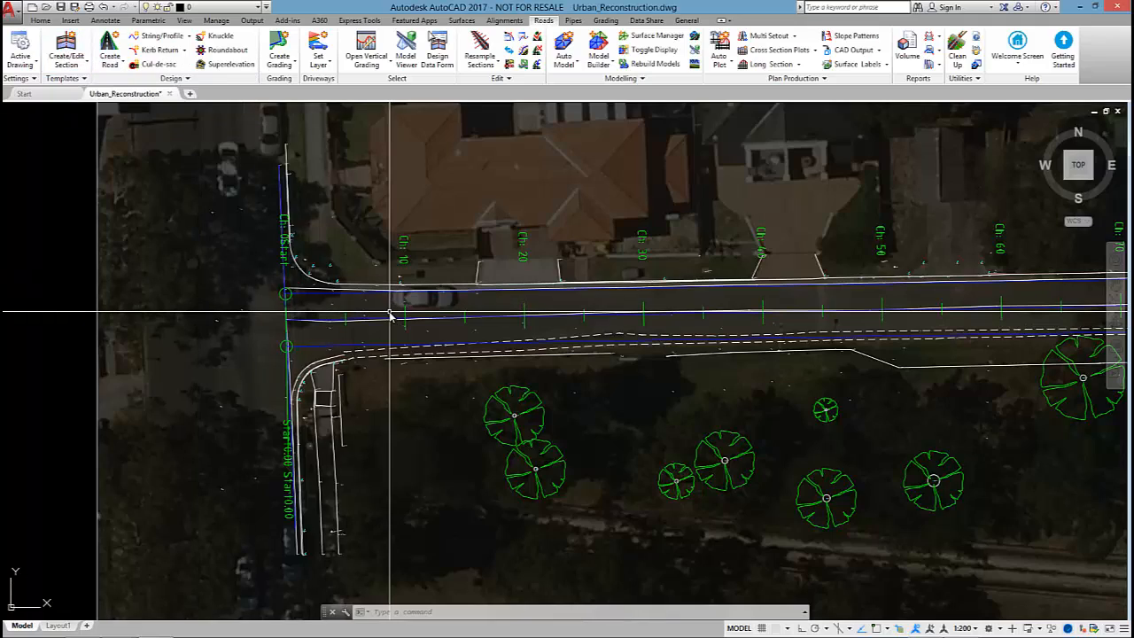
middle_click_drag(794, 323, 357, 320)
middle_click_drag(688, 334, 536, 338)
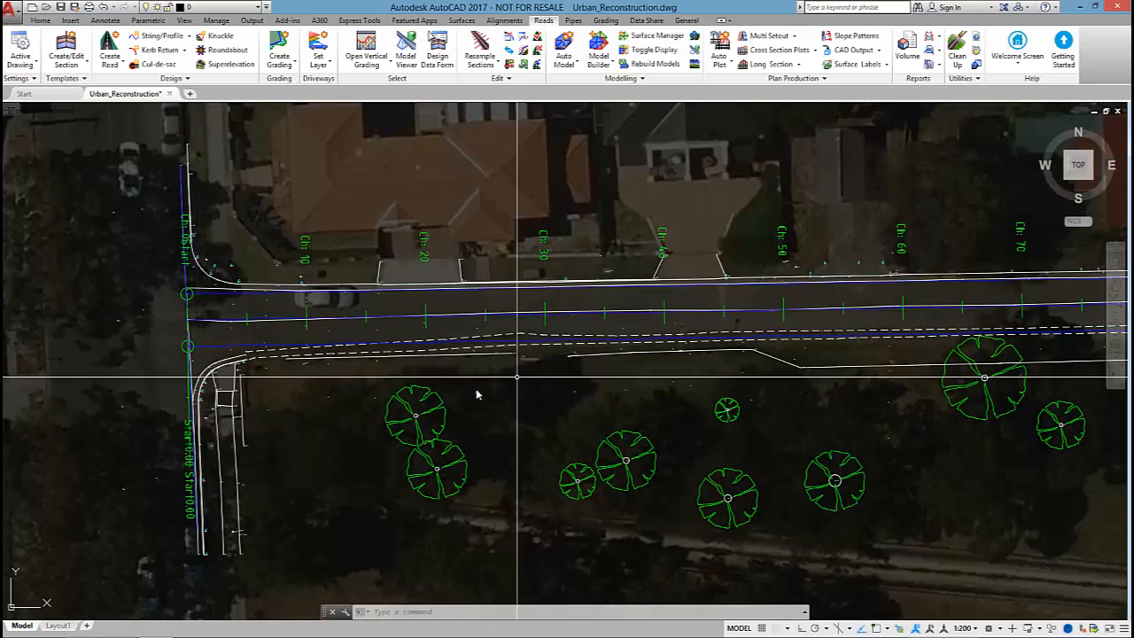
scroll(329, 264, "up", 4)
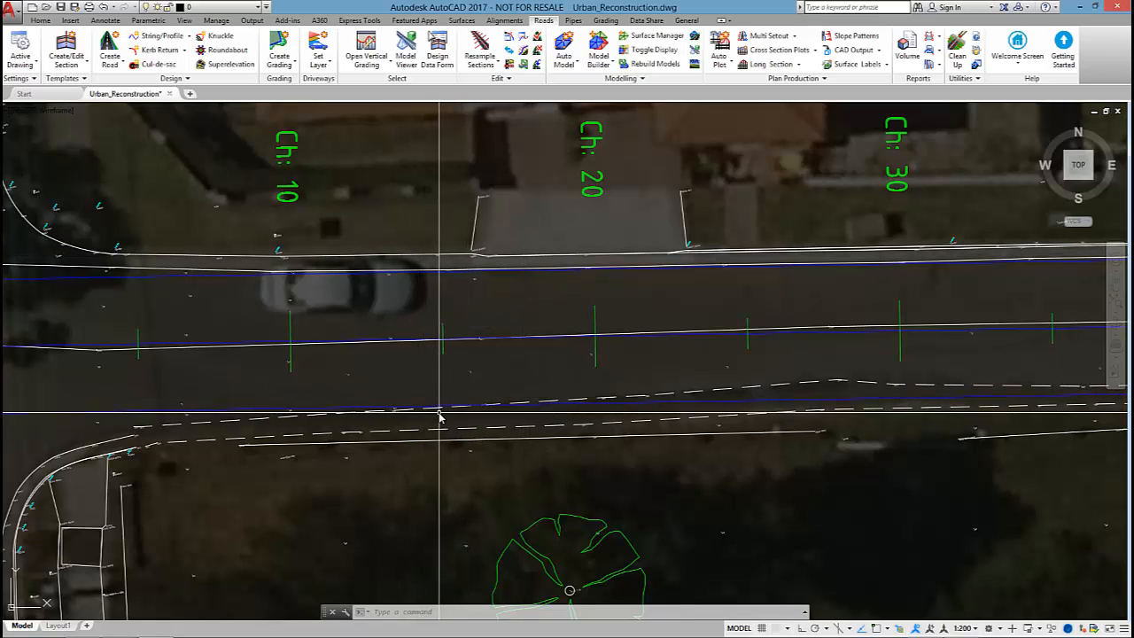
scroll(438, 414, "down", 3)
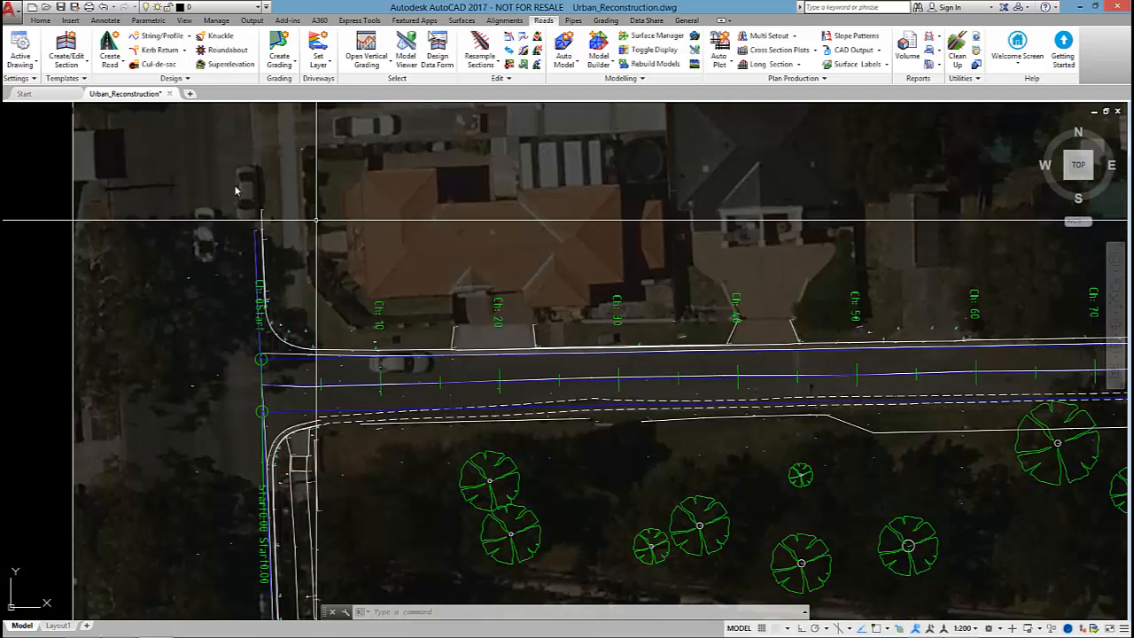
Open the Local President Street template for editing and inspect the pavement layers in its cross-section.
left_click(68, 51)
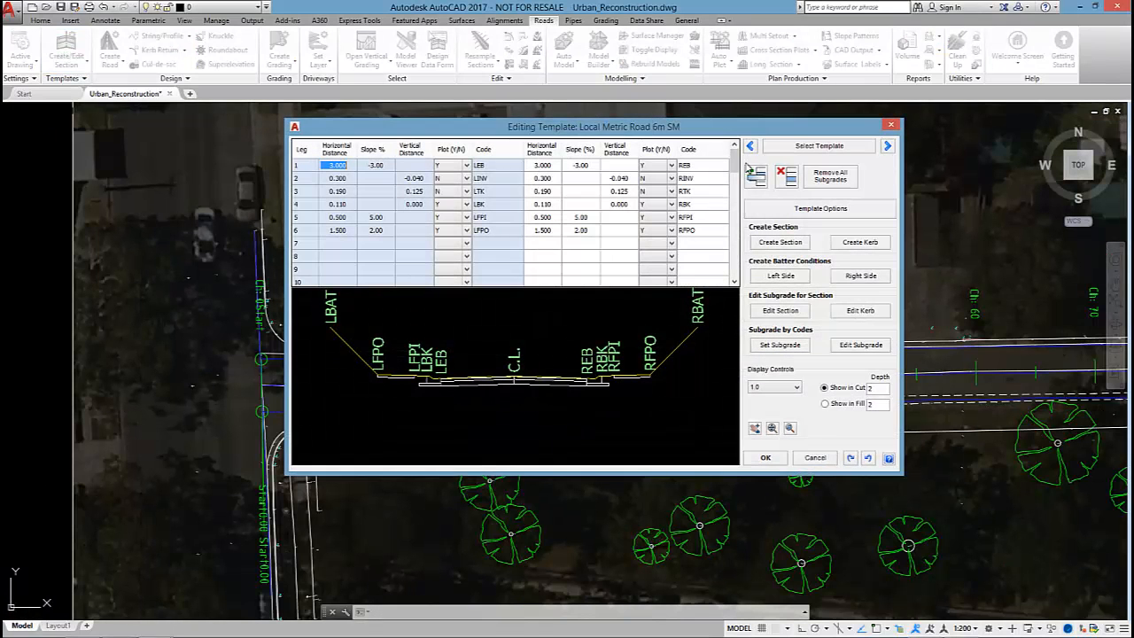
left_click(795, 148)
left_click_drag(539, 179, 539, 199)
left_click(490, 212)
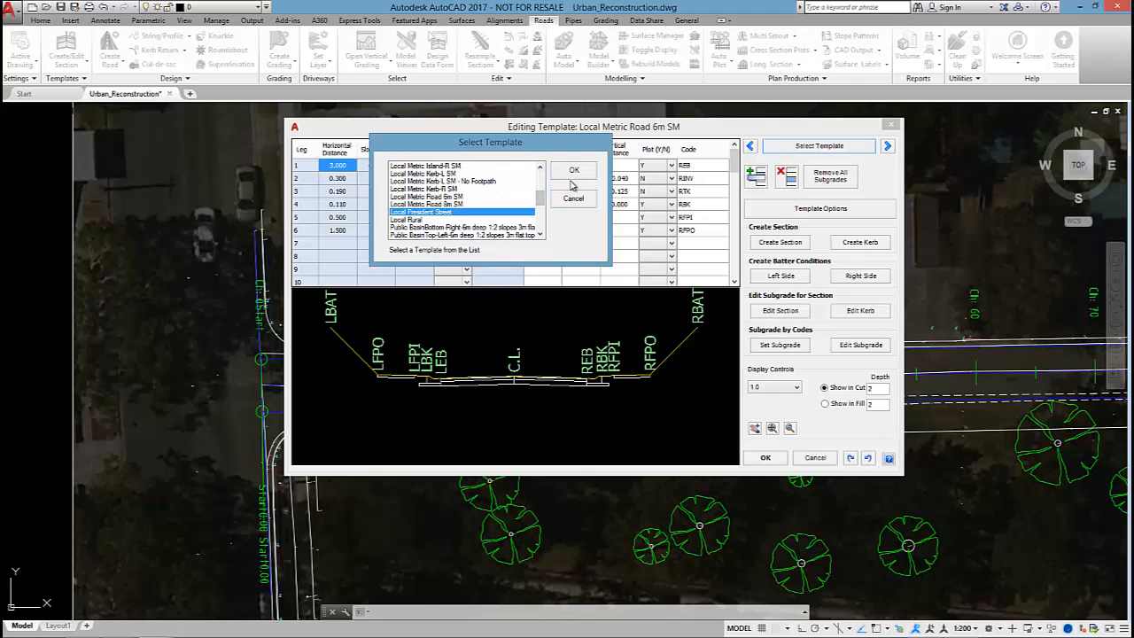
left_click(574, 170)
scroll(485, 381, "up", 2)
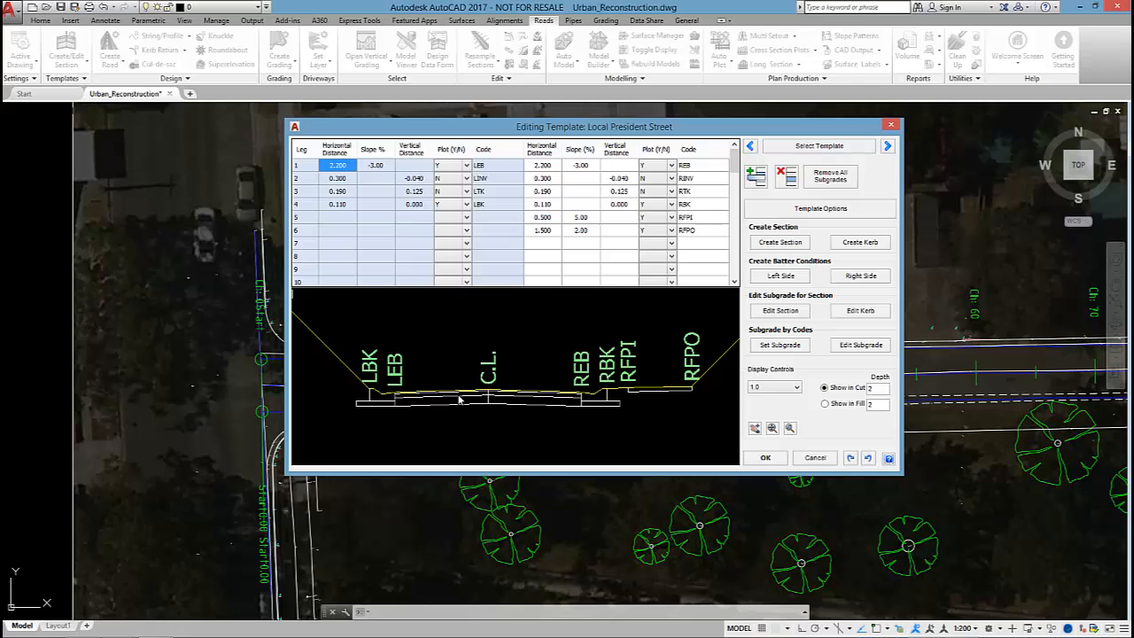
scroll(454, 412, "up", 2)
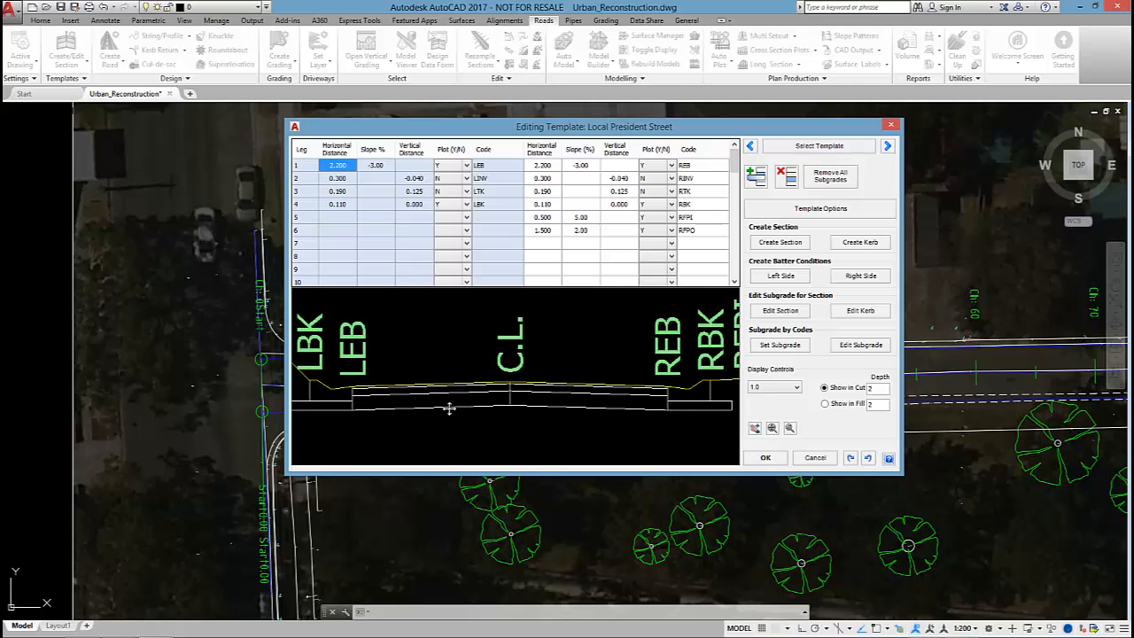
middle_click_drag(449, 408, 511, 392)
scroll(517, 391, "up", 1)
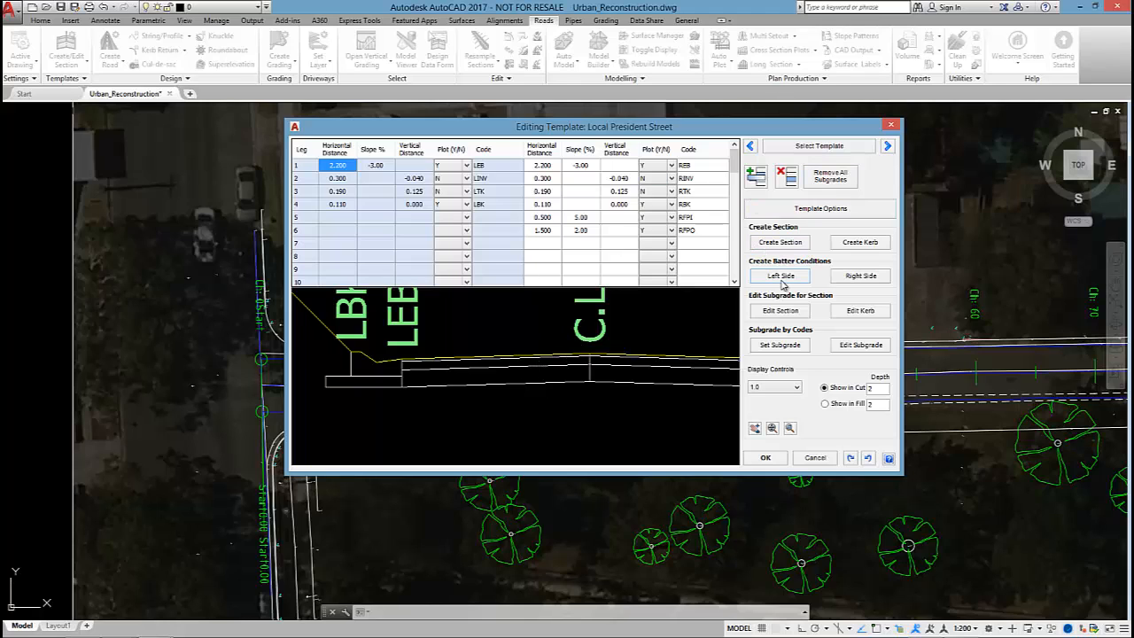
Delete all subgrade layers from the pavement section between C.L. and LEB on both sides, and save the template.
left_click(775, 312)
left_click(611, 325)
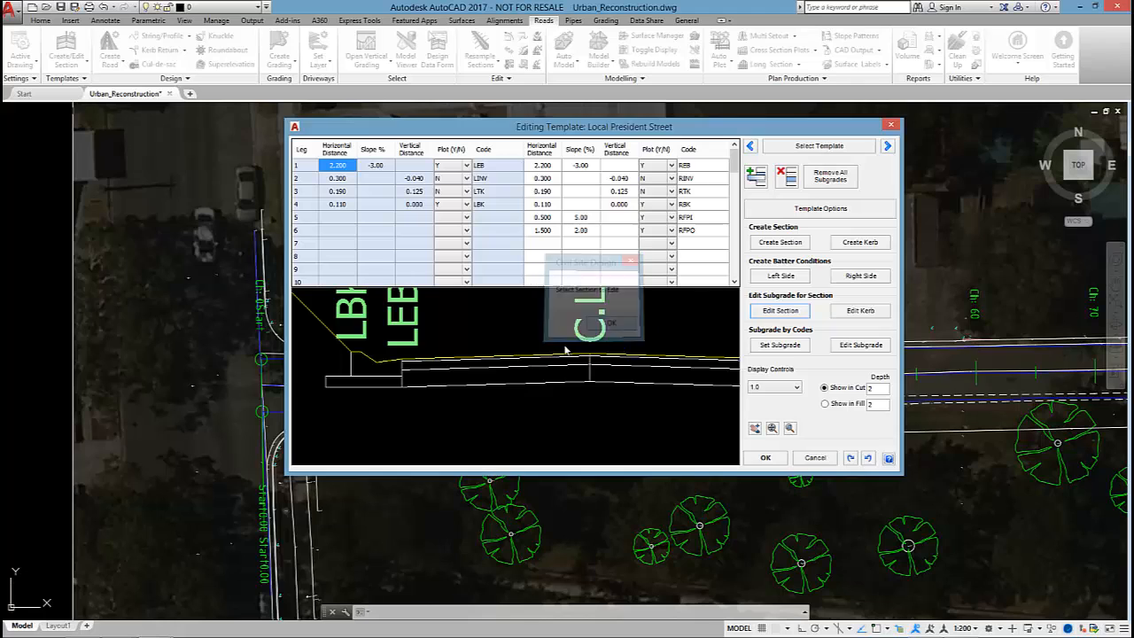
left_click(541, 357)
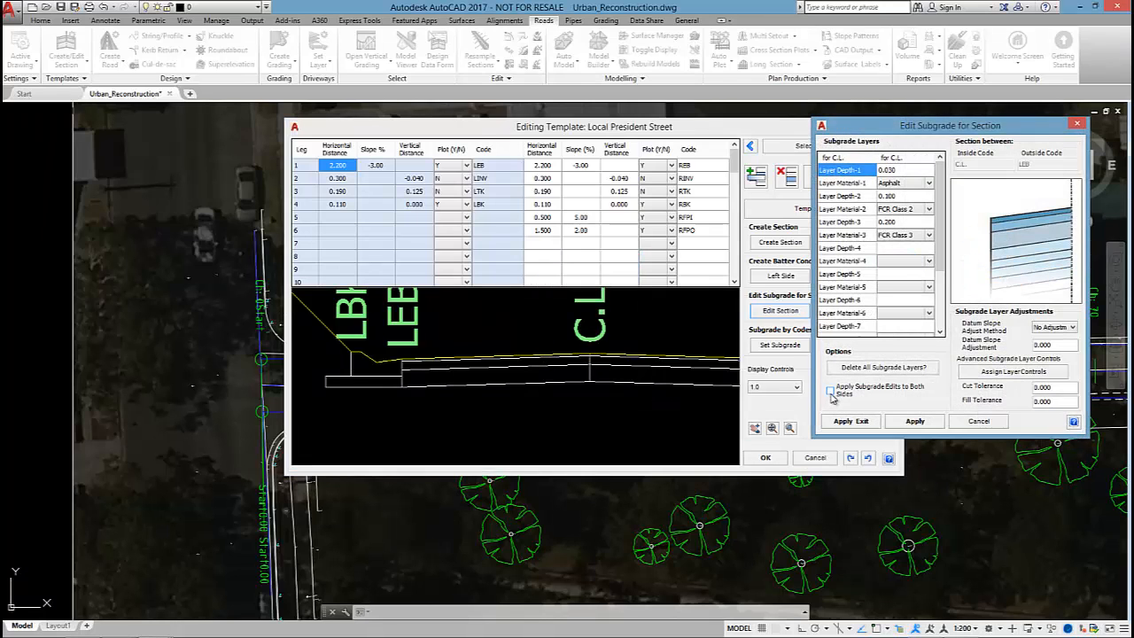
left_click(873, 369)
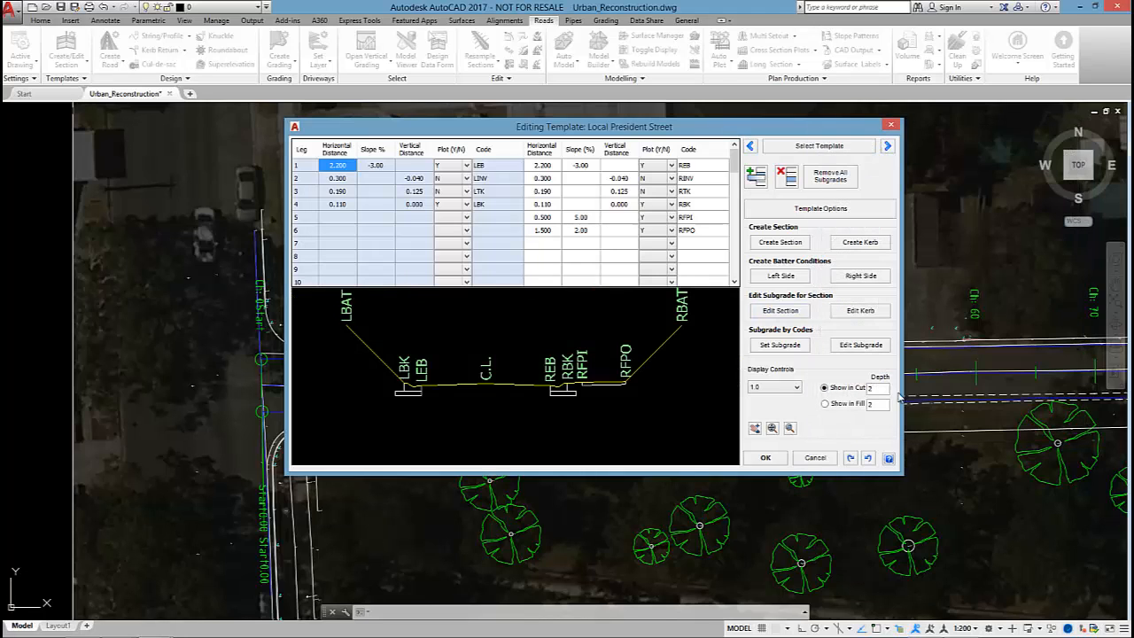
scroll(493, 398, "up", 2)
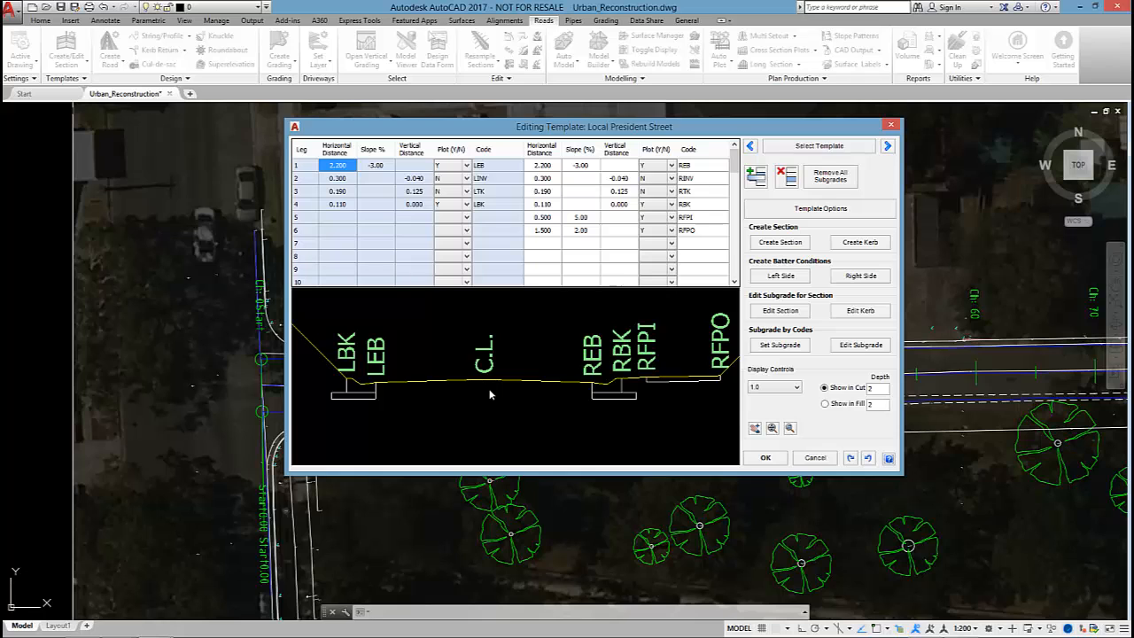
left_click(766, 458)
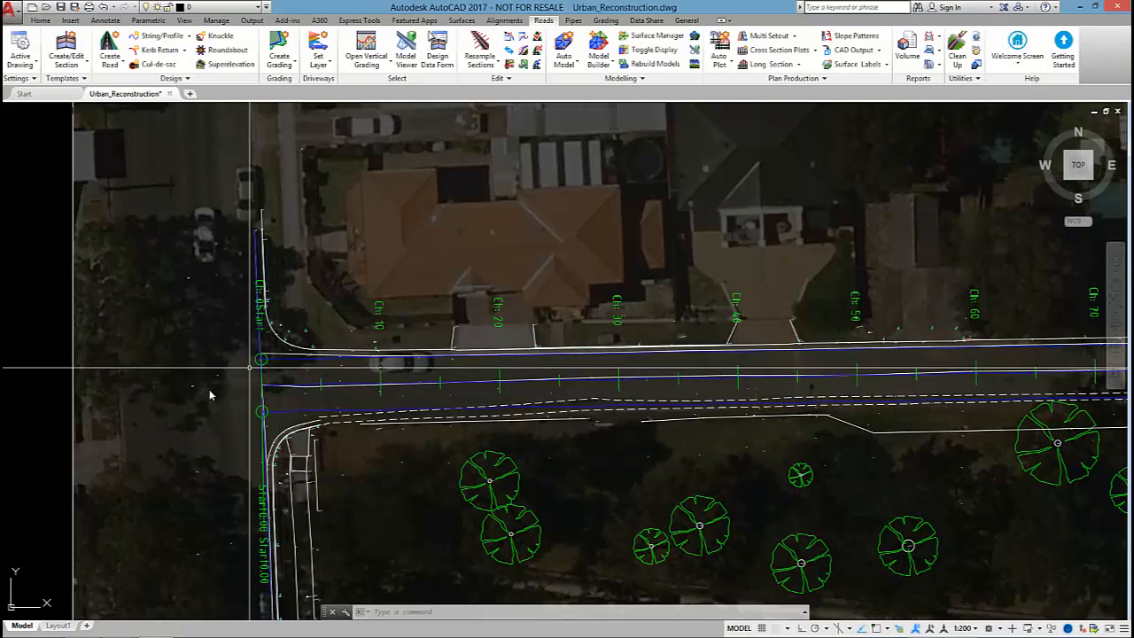
Start a new road on the President Street centreline alignment and assign it the President Street template.
middle_click_drag(718, 390, 577, 387)
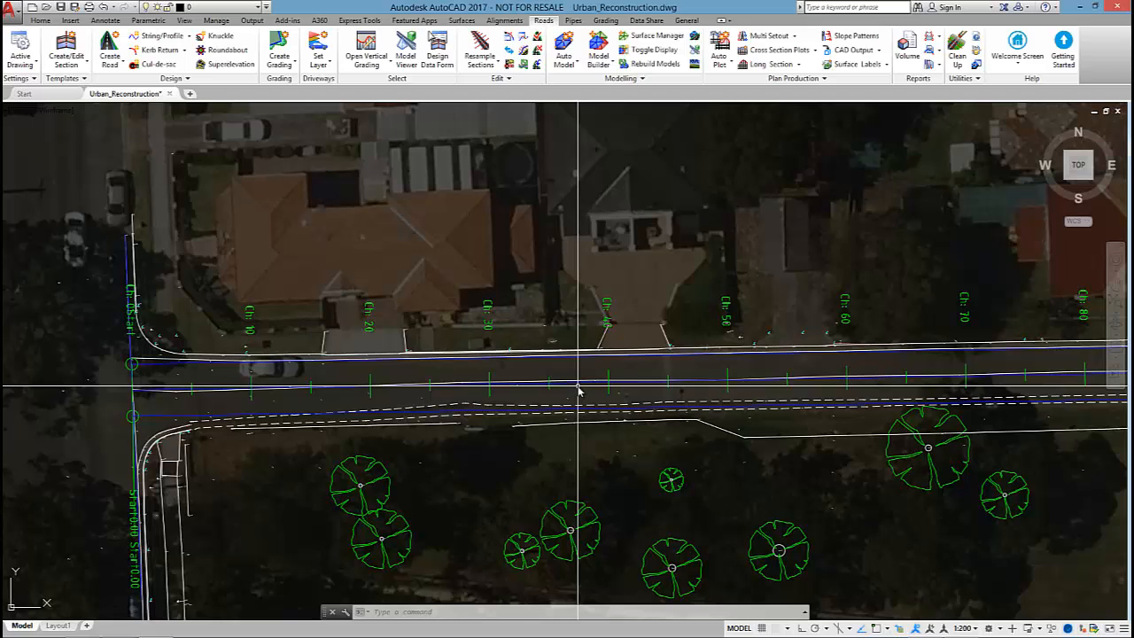
middle_click_drag(380, 385, 537, 387)
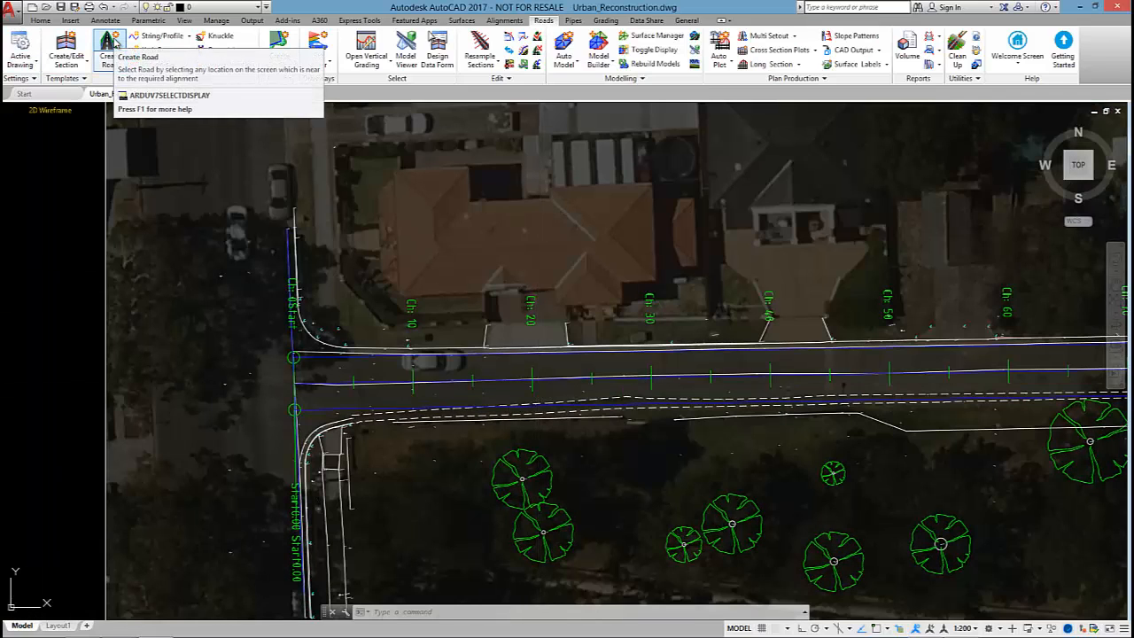
left_click(110, 54)
left_click(621, 384)
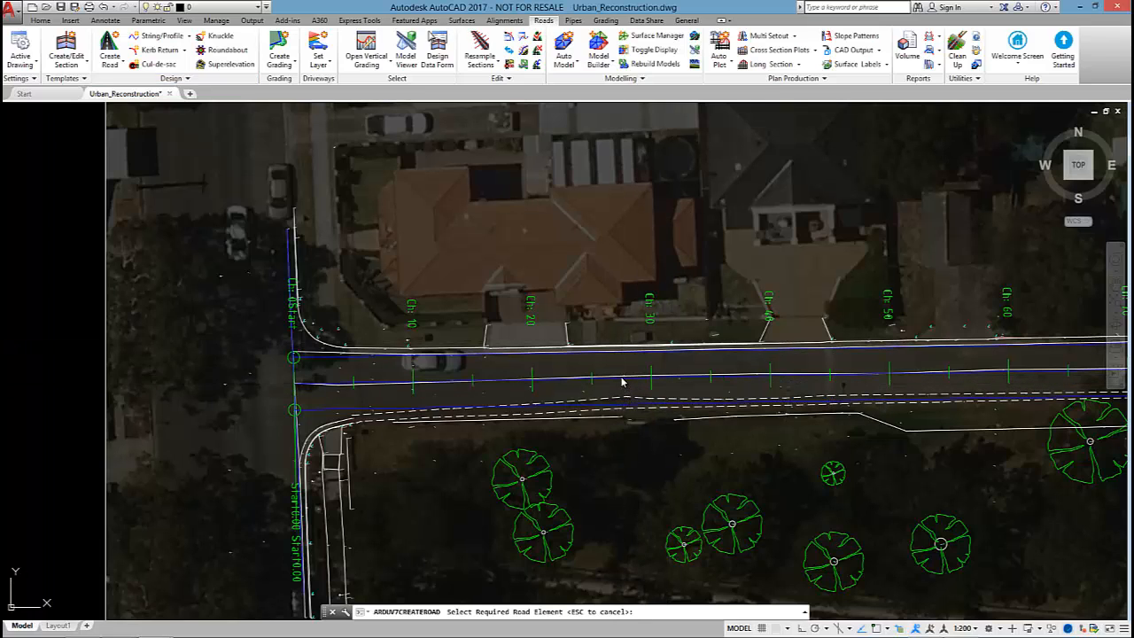
left_click(262, 146)
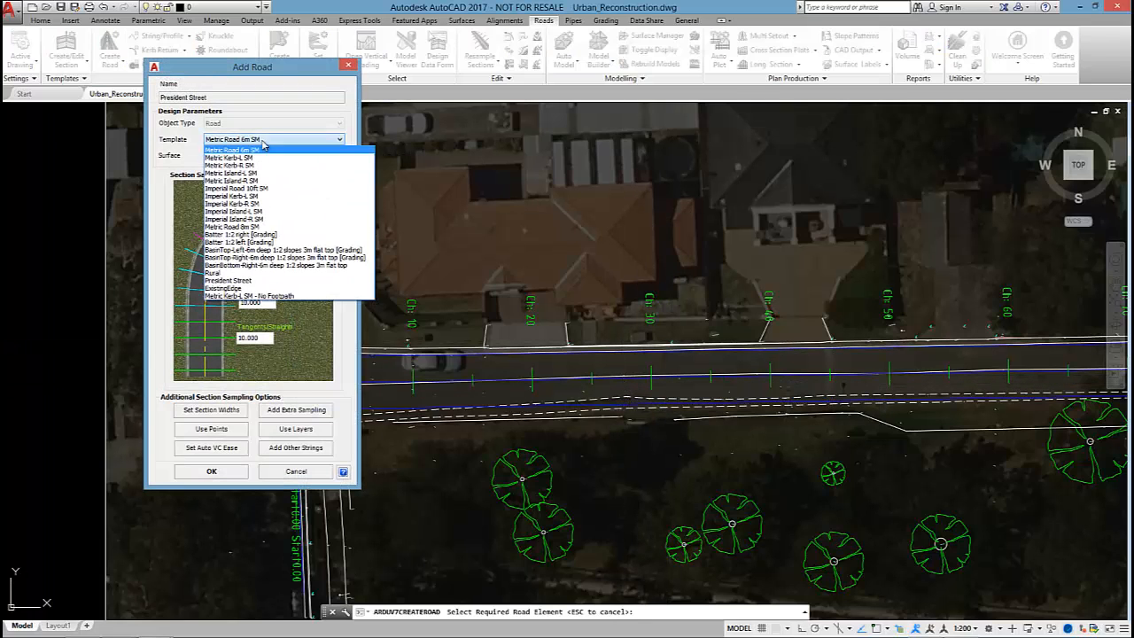
left_click(247, 281)
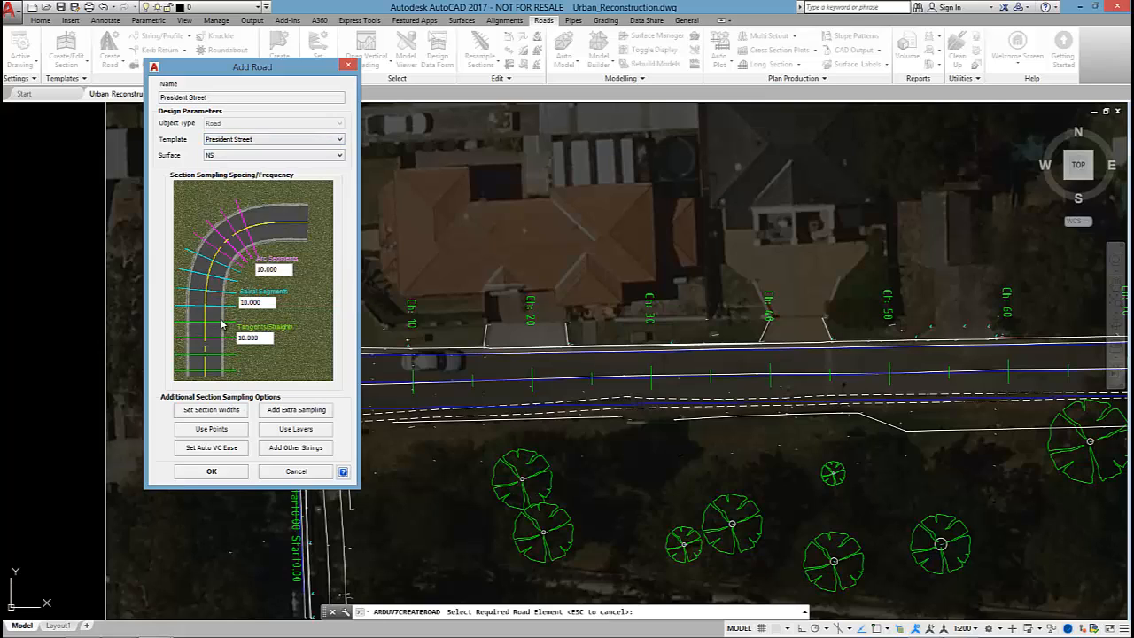
Set the section sampling spacing to 1 for arc, spiral and tangent segments, and create the road.
left_click_drag(281, 270, 213, 303)
type("11")
left_click_drag(257, 339, 203, 340)
type("1")
left_click(218, 476)
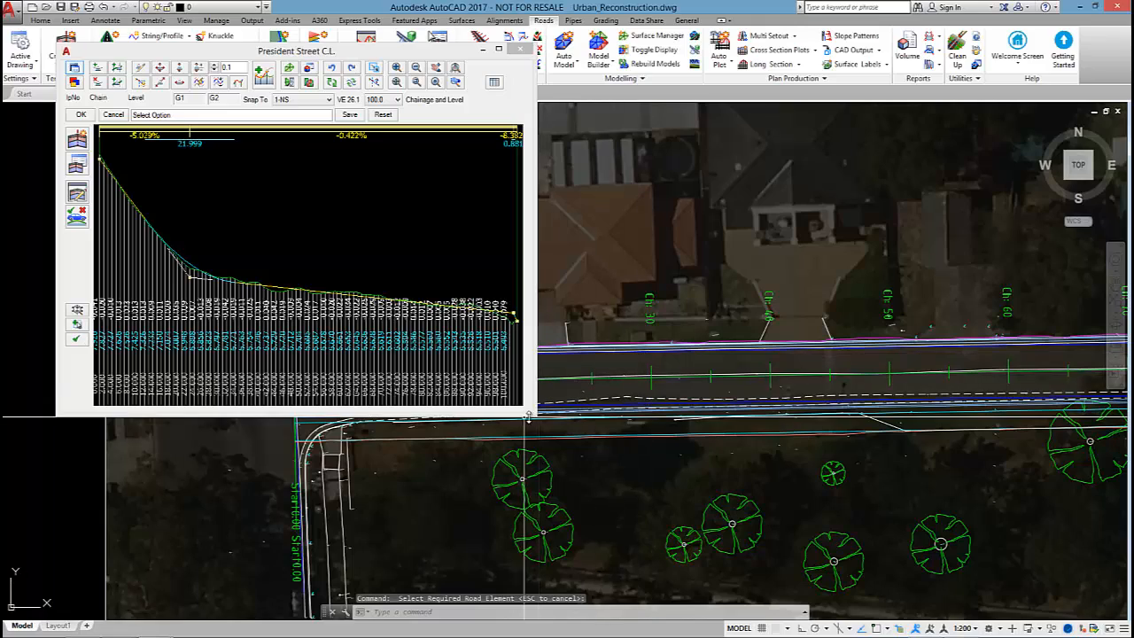
Enlarge and reposition the President Street C.L. grading window beside the plan, and open its Vertical Curve Initial Design.
left_click_drag(536, 415, 628, 506)
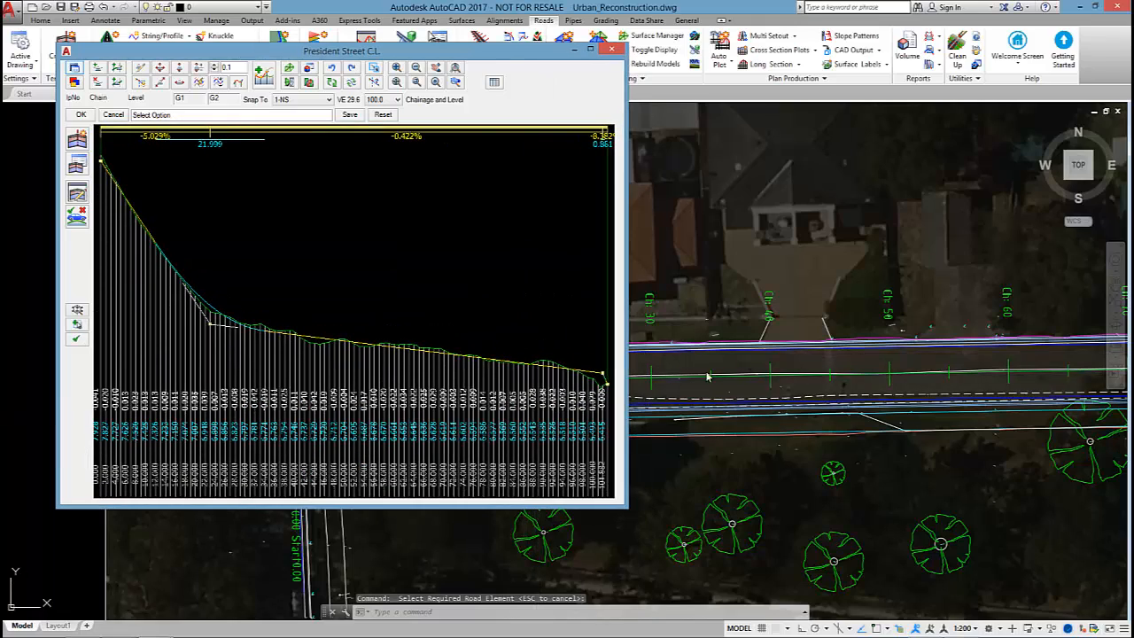
scroll(1063, 354, "down", 5)
scroll(968, 379, "up", 2)
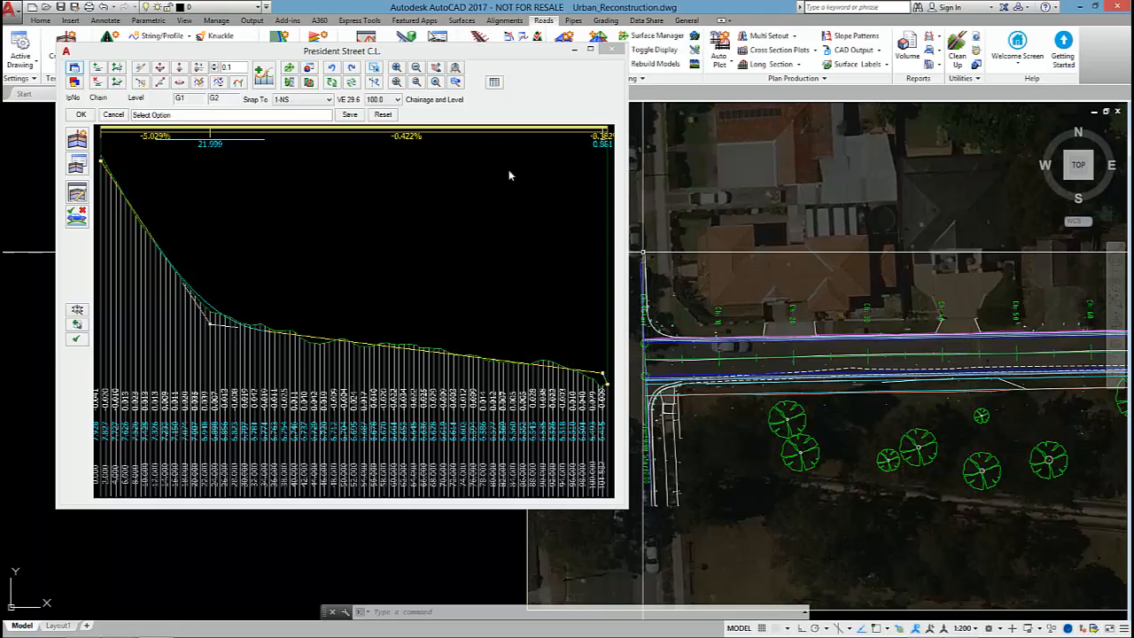
left_click_drag(426, 54, 469, 79)
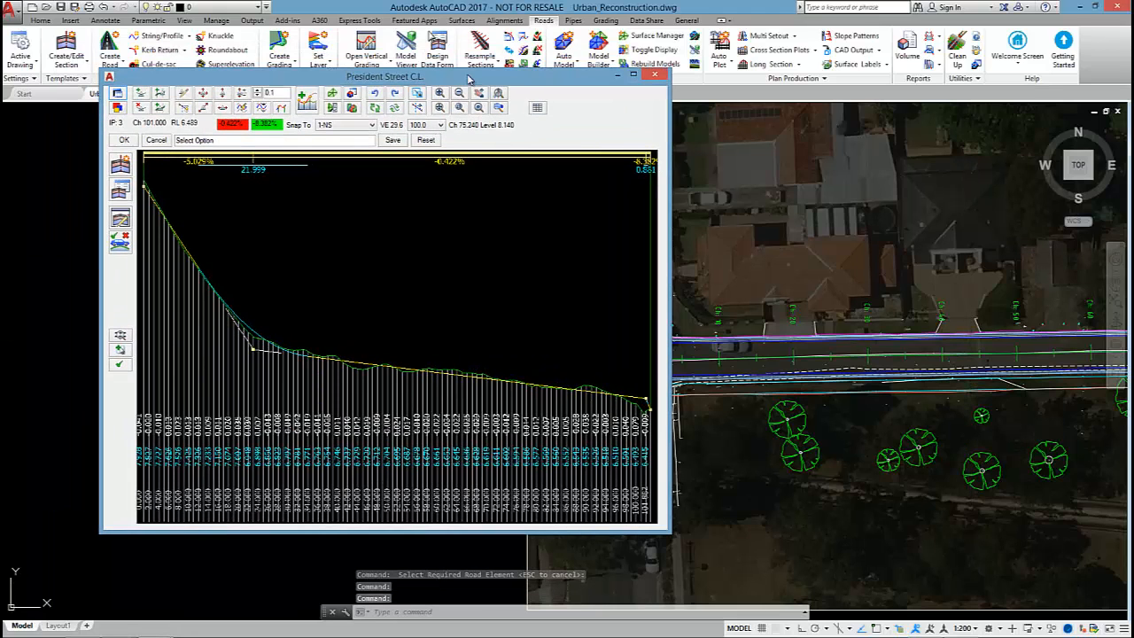
left_click(306, 106)
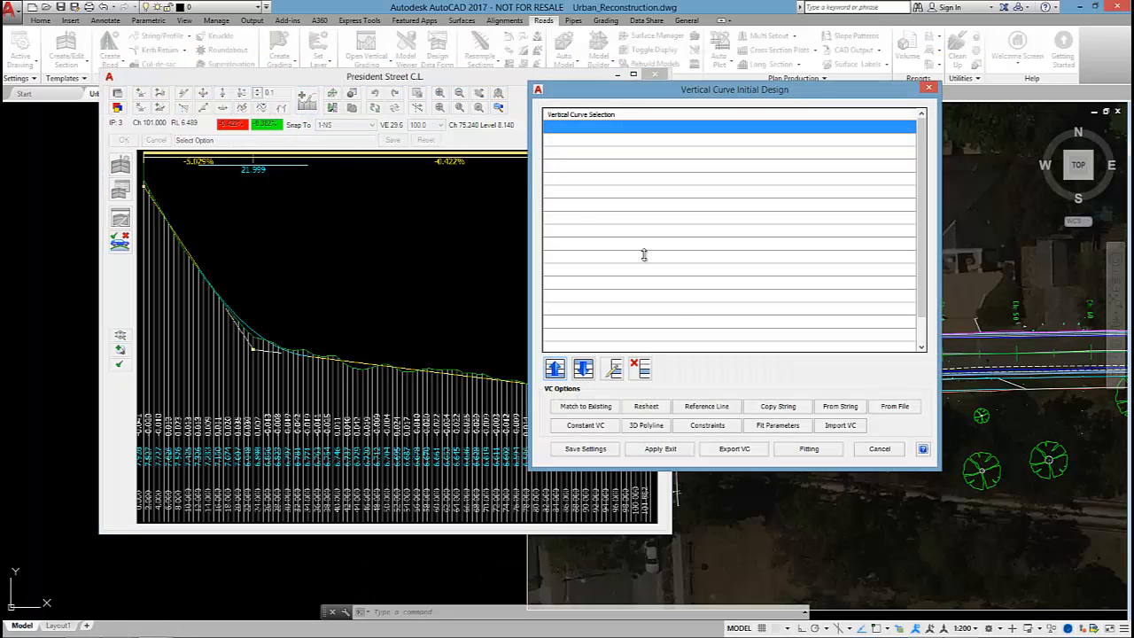
Examine the Resheet overlay settings and the other vertical curve options without adding any of them.
left_click(649, 408)
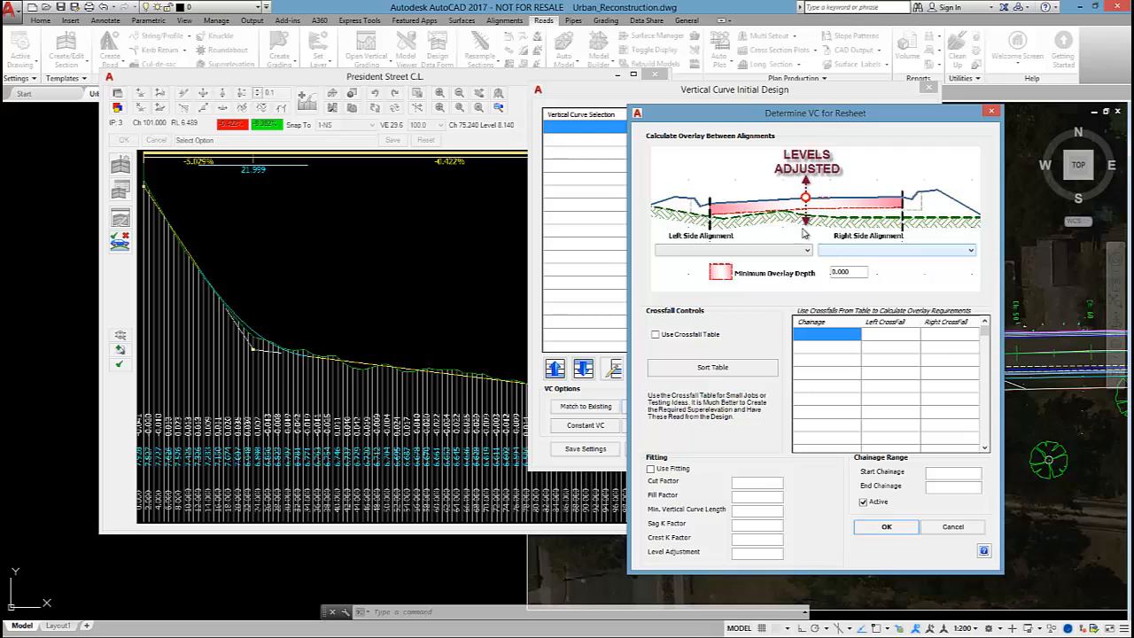
left_click(964, 528)
left_click(714, 409)
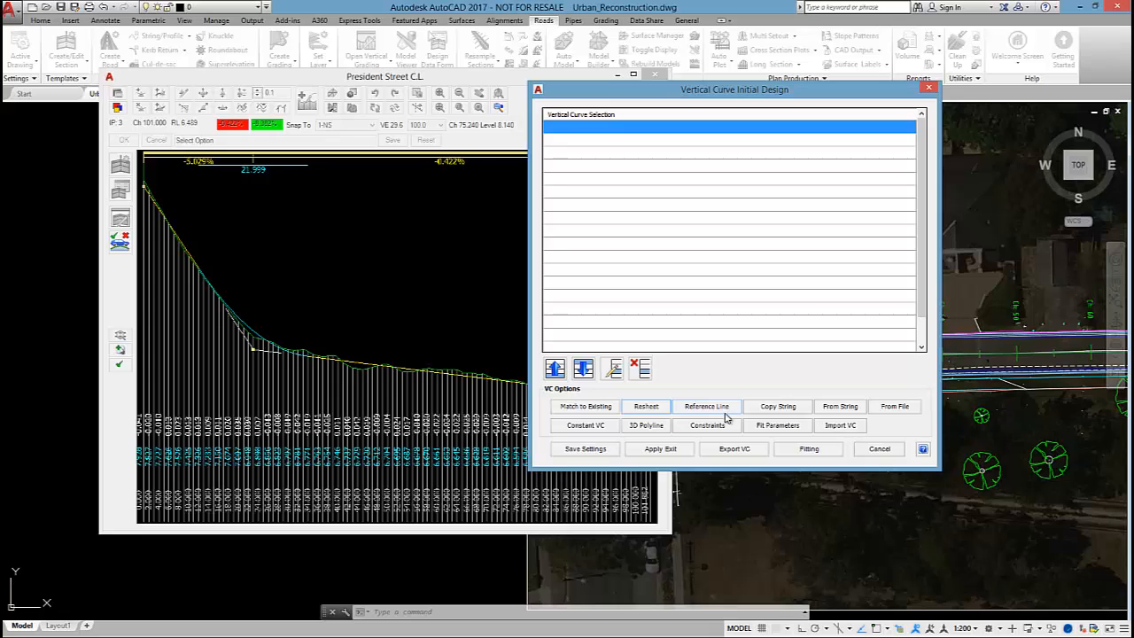
left_click(722, 426)
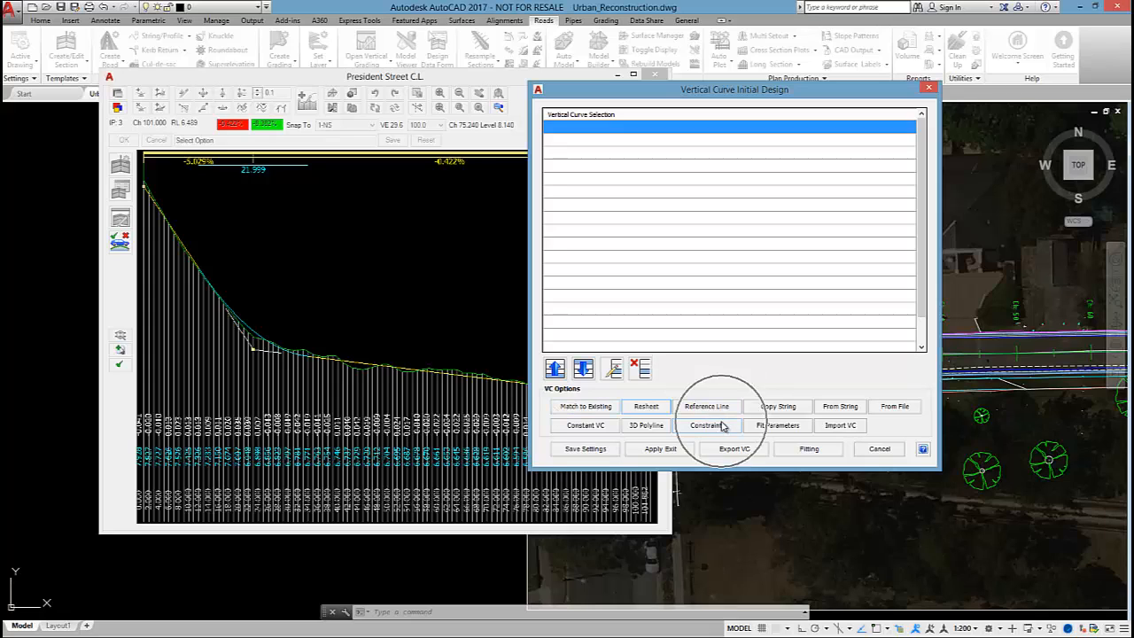
Start a Match to Existing vertical curve from chainage 0 to 1000 based on surface NS.
left_click(586, 407)
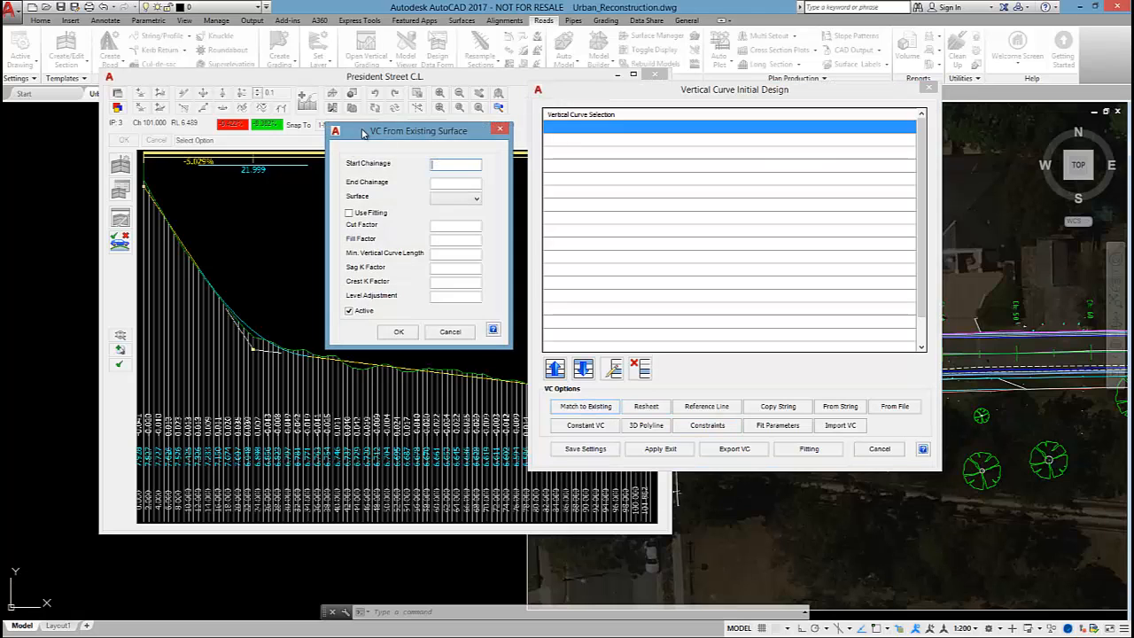
type("0")
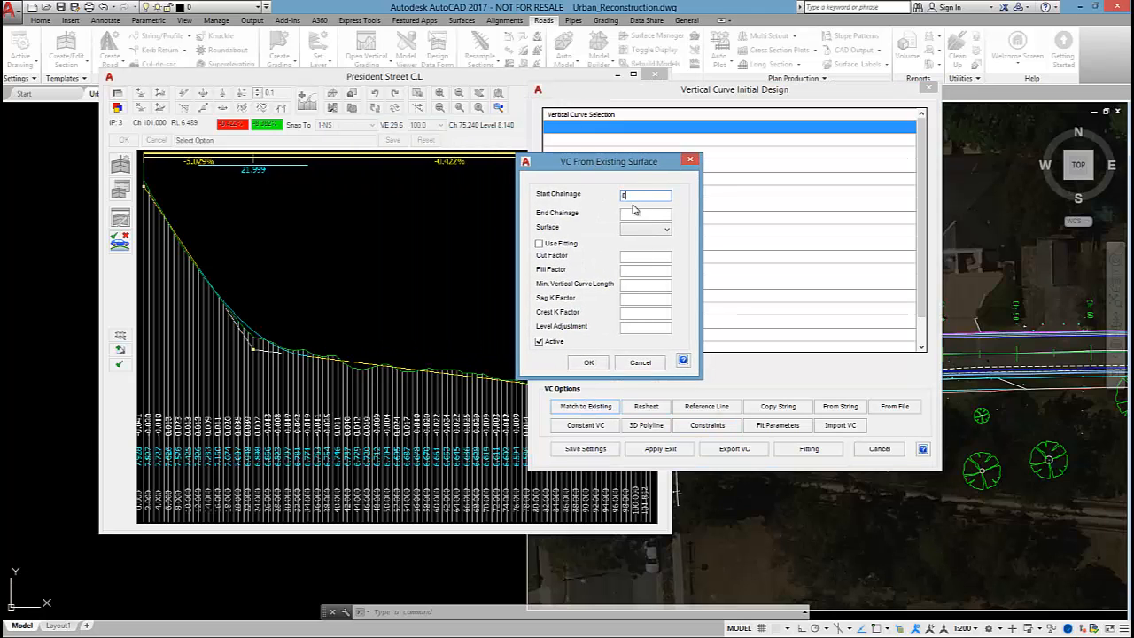
left_click(639, 214)
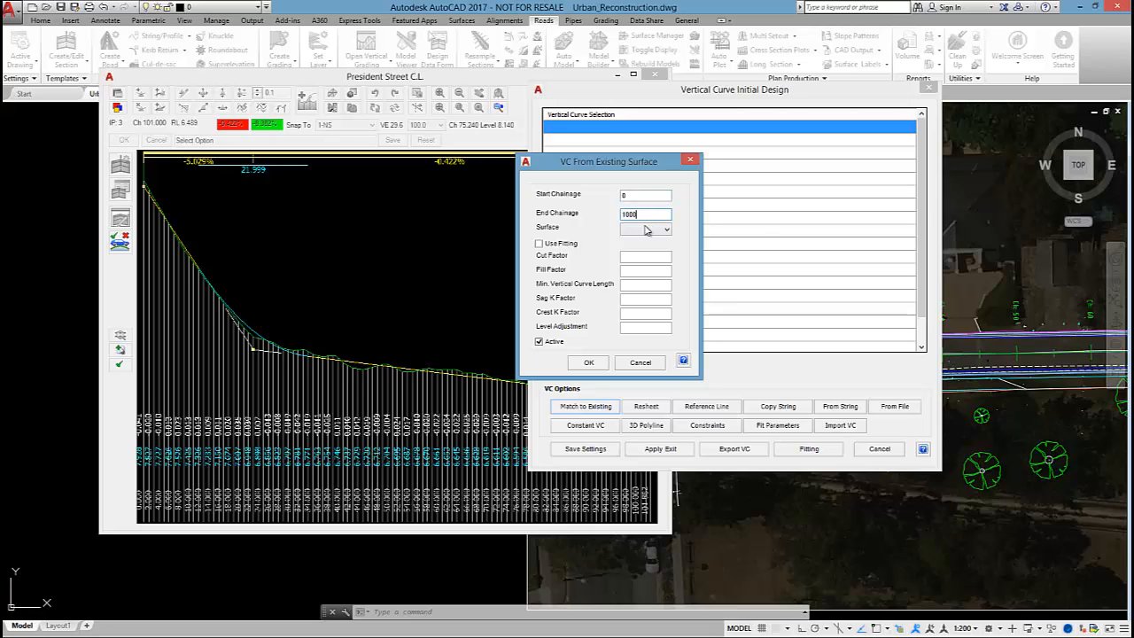
left_click(646, 231)
left_click(649, 243)
Enable fitting with cut and fill factors of .05, minimum curve length 20 and level adjustment .05, and apply the initial design.
left_click(641, 256)
left_click(649, 268)
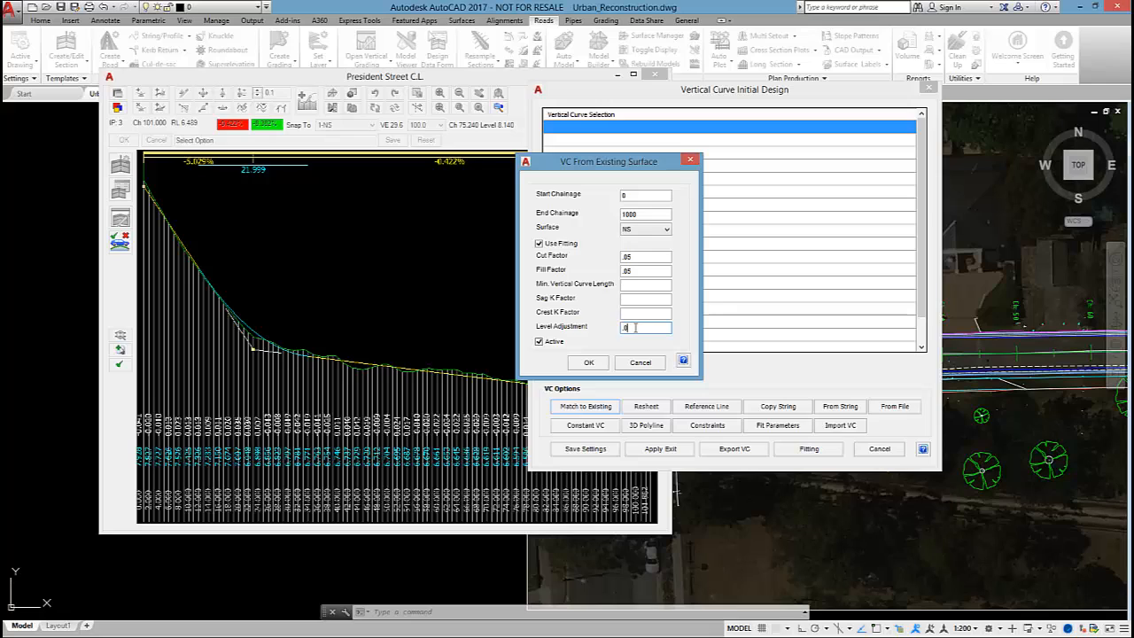
left_click(654, 285)
left_click(647, 257)
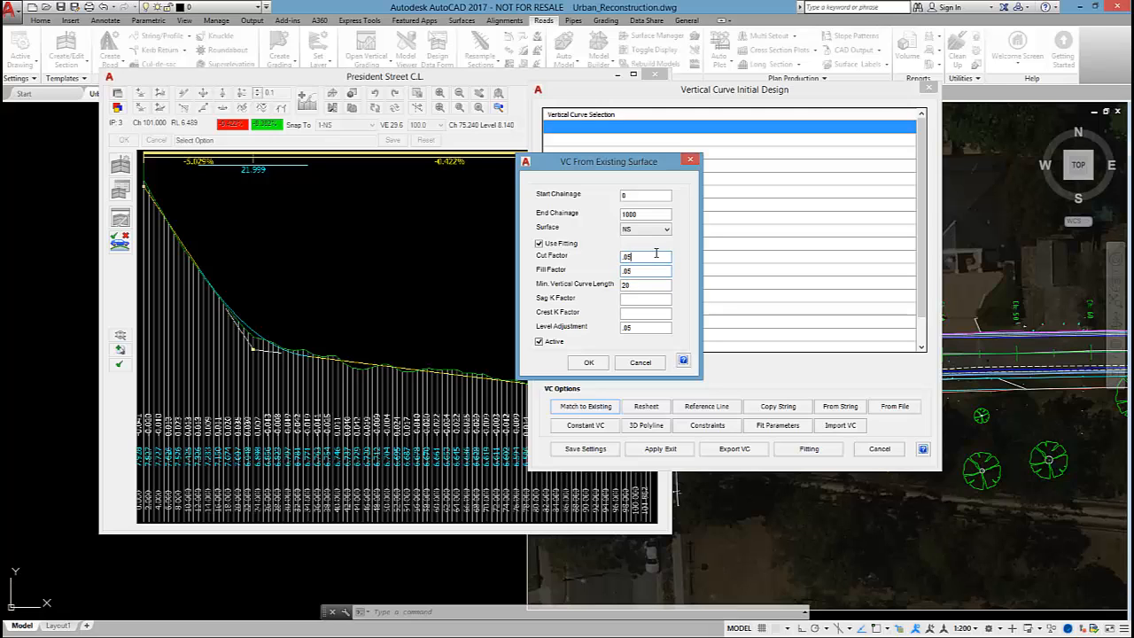
left_click(589, 363)
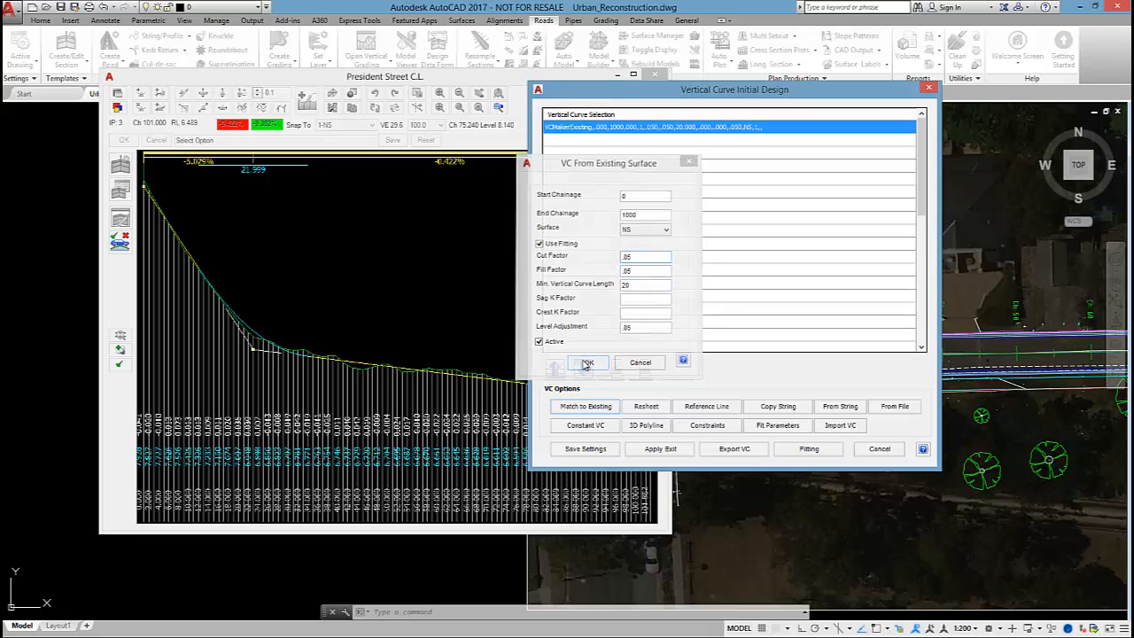
left_click(660, 449)
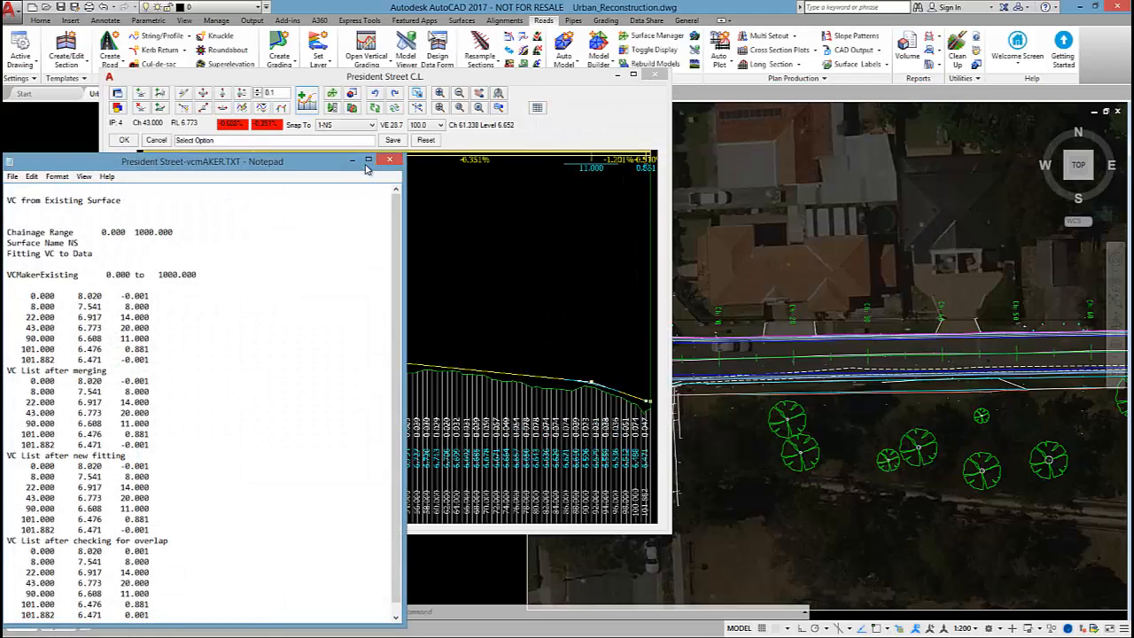
Examine the fitted President Street profile against the existing surface along its whole length.
scroll(440, 398, "up", 2)
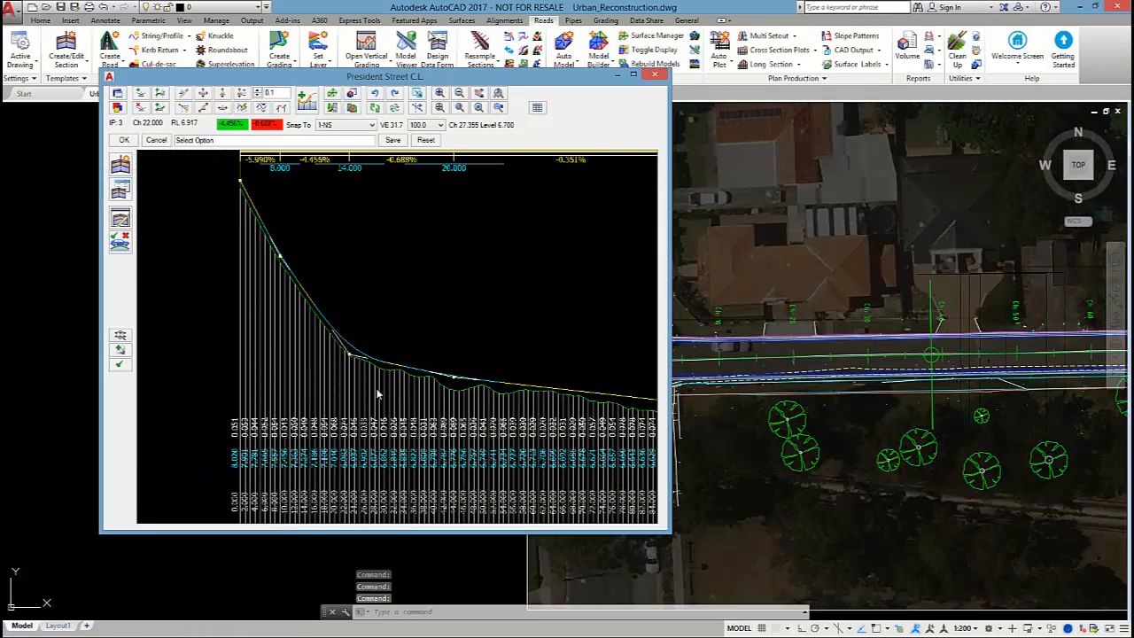
scroll(375, 393, "up", 2)
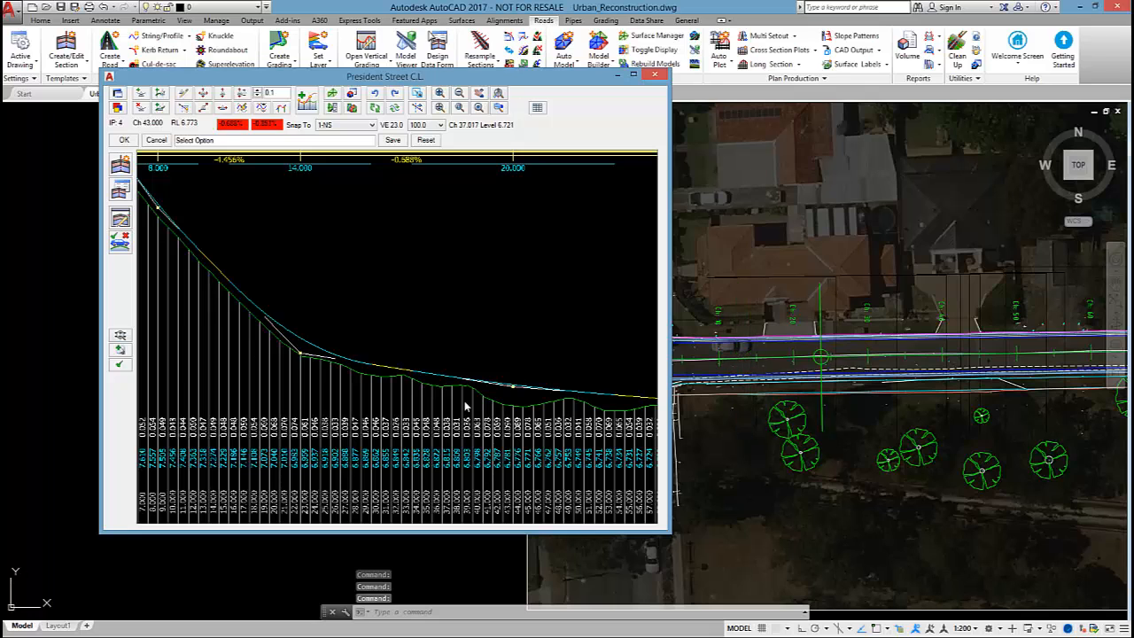
middle_click_drag(577, 408, 352, 371)
scroll(462, 354, "down", 2)
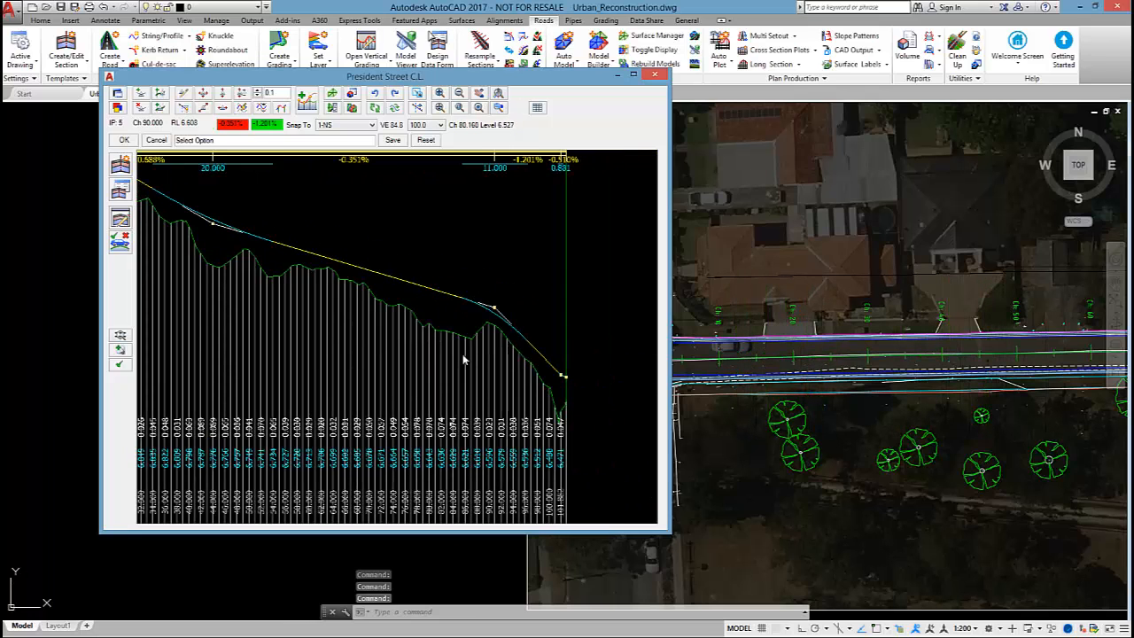
middle_click_drag(314, 312, 502, 326)
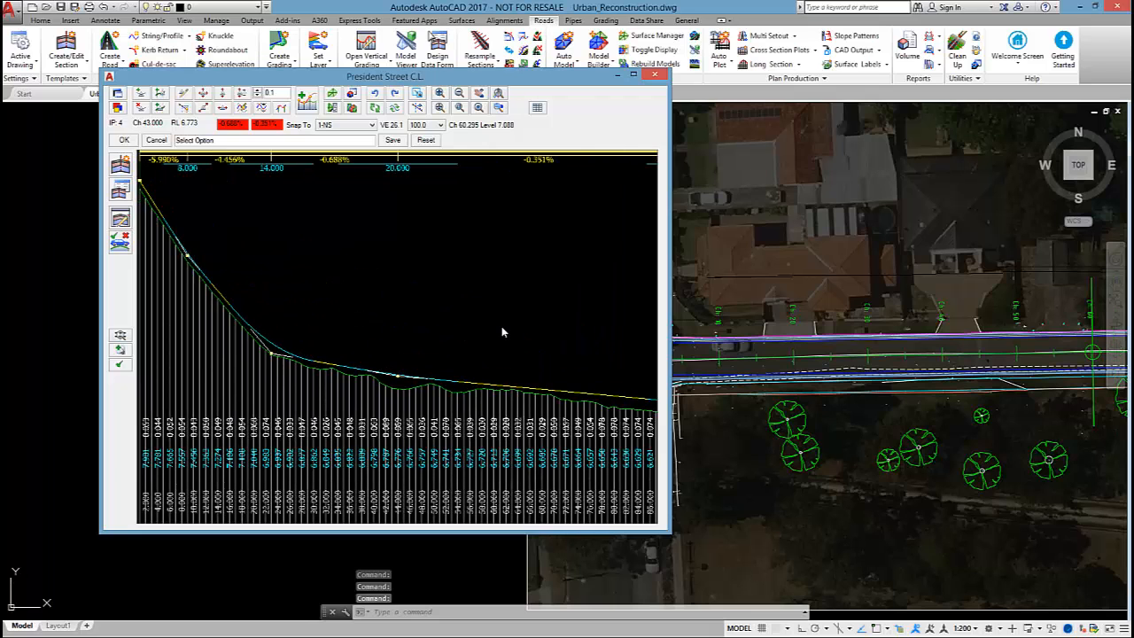
scroll(472, 345, "down", 2)
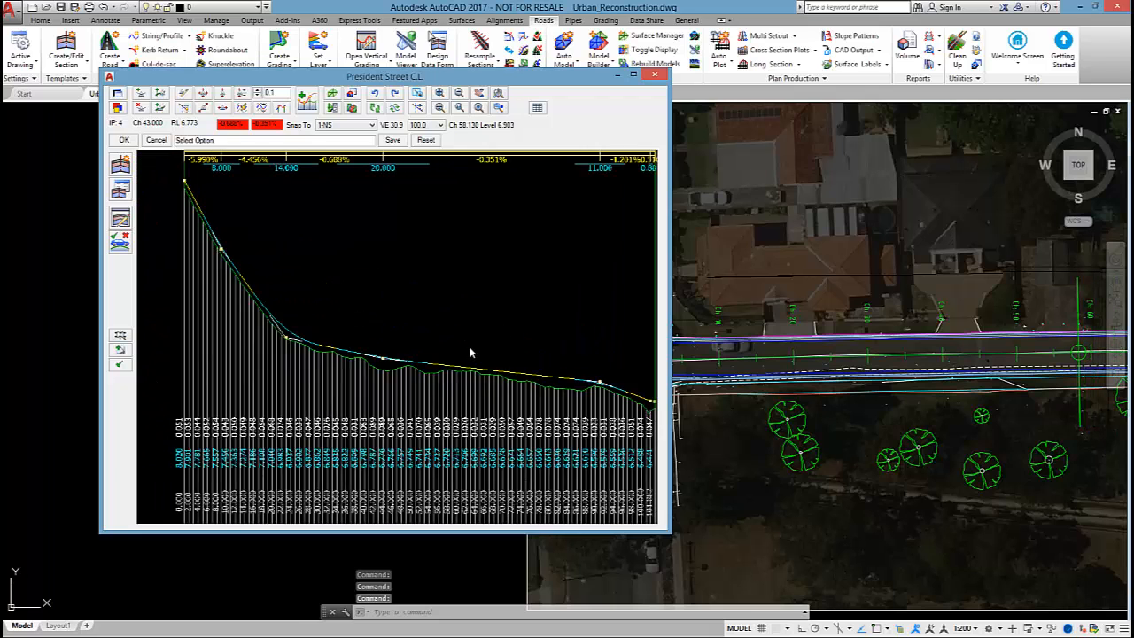
middle_click_drag(511, 346, 504, 347)
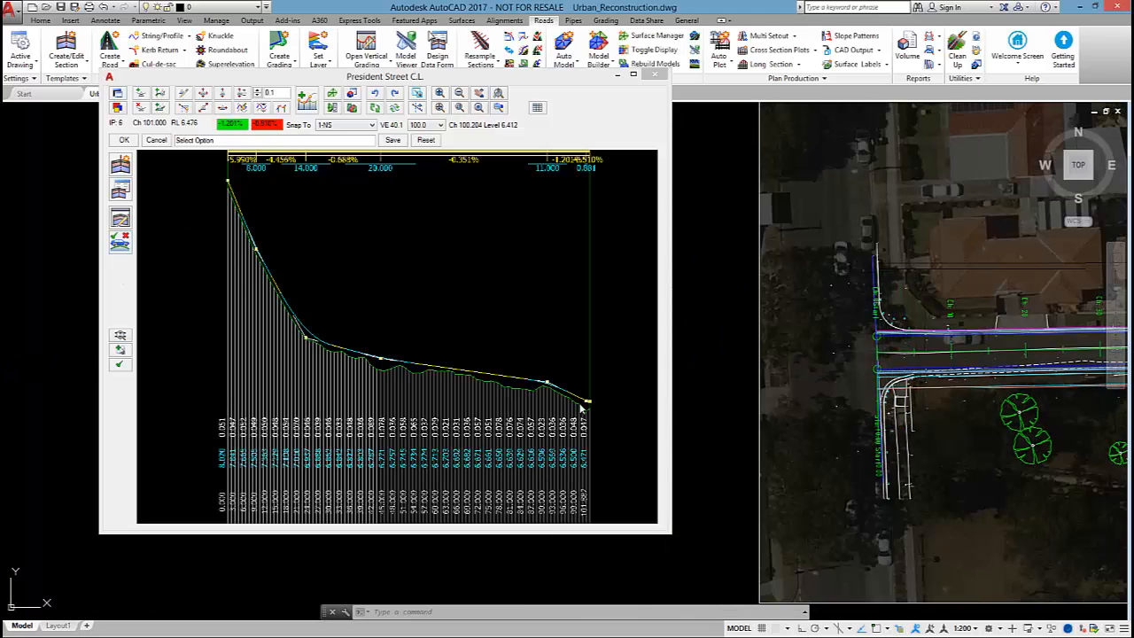
Check the President Street profile near Ch 0 and save the vertical design, closing the grading window.
left_click(231, 200)
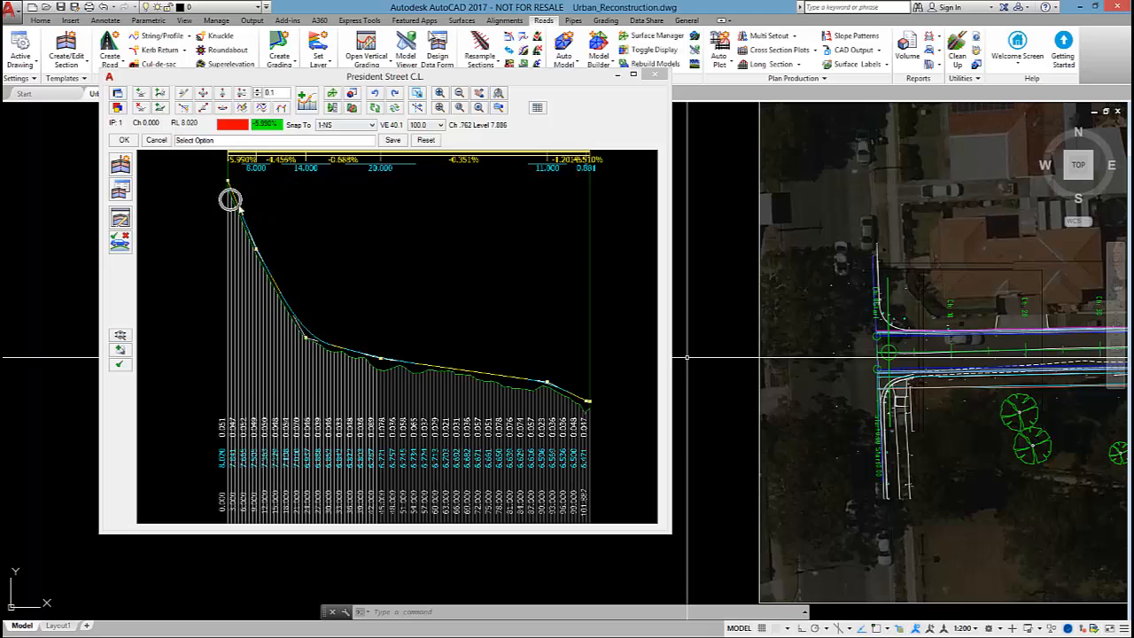
middle_click_drag(442, 320, 413, 332)
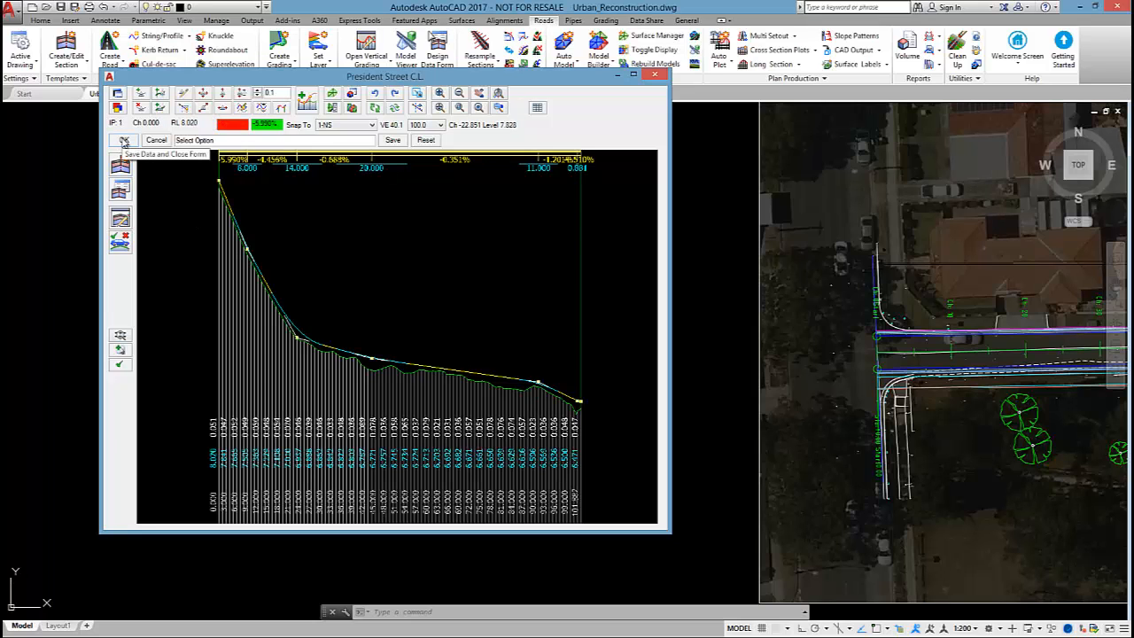
left_click(124, 142)
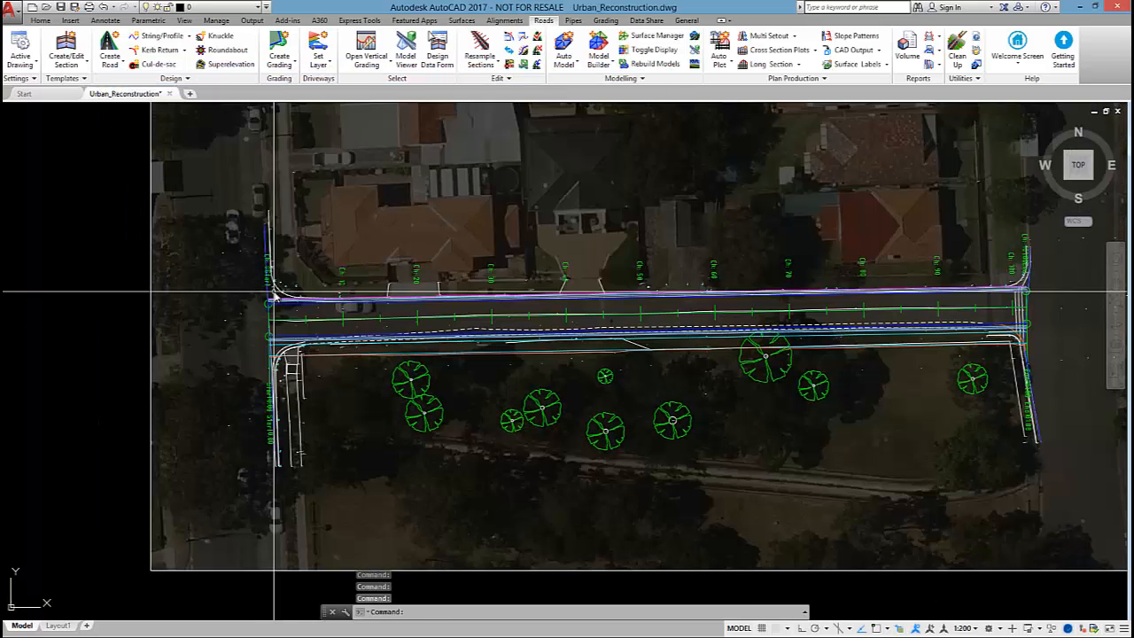
Start a string profile on the EB-Left alignment along the northern edge of the road.
mouse_move(280, 291)
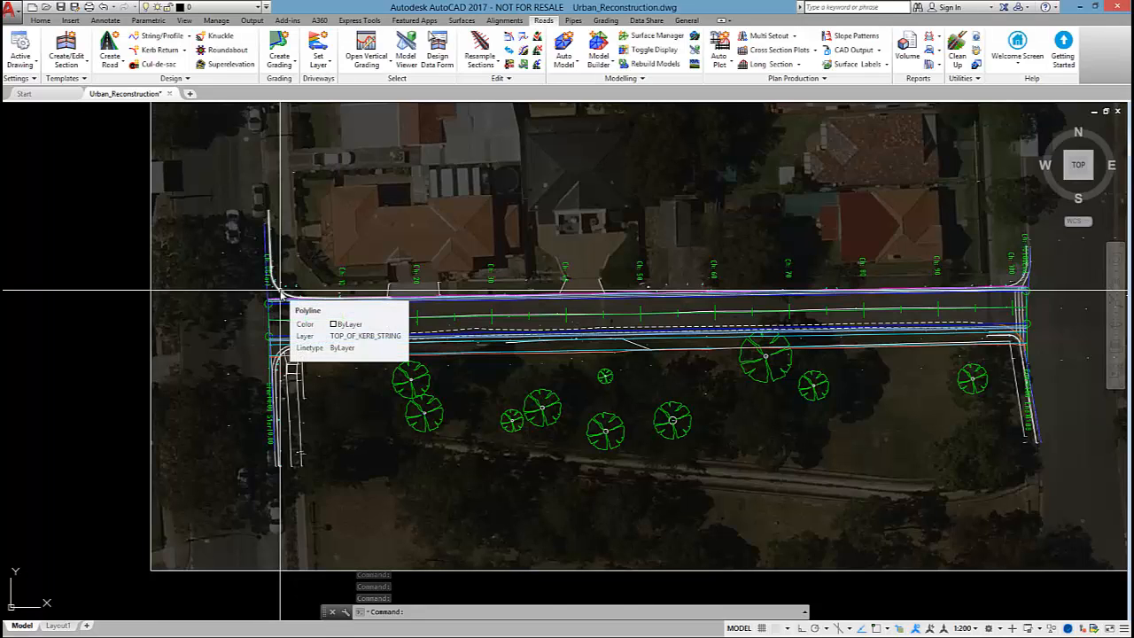
scroll(311, 292, "up", 4)
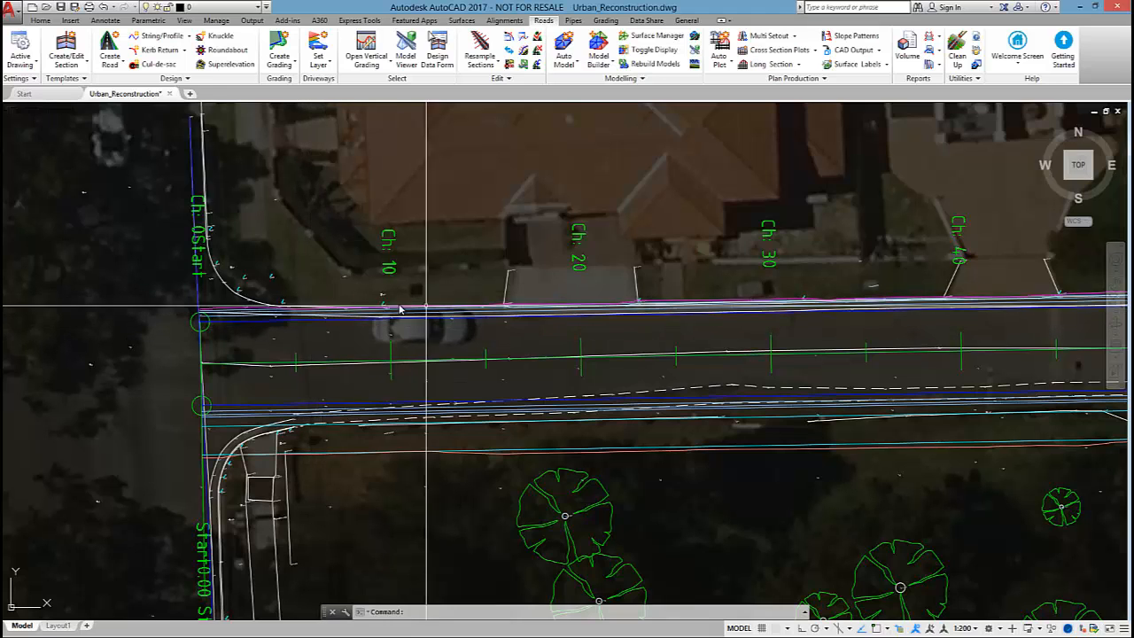
middle_click_drag(340, 319, 521, 344)
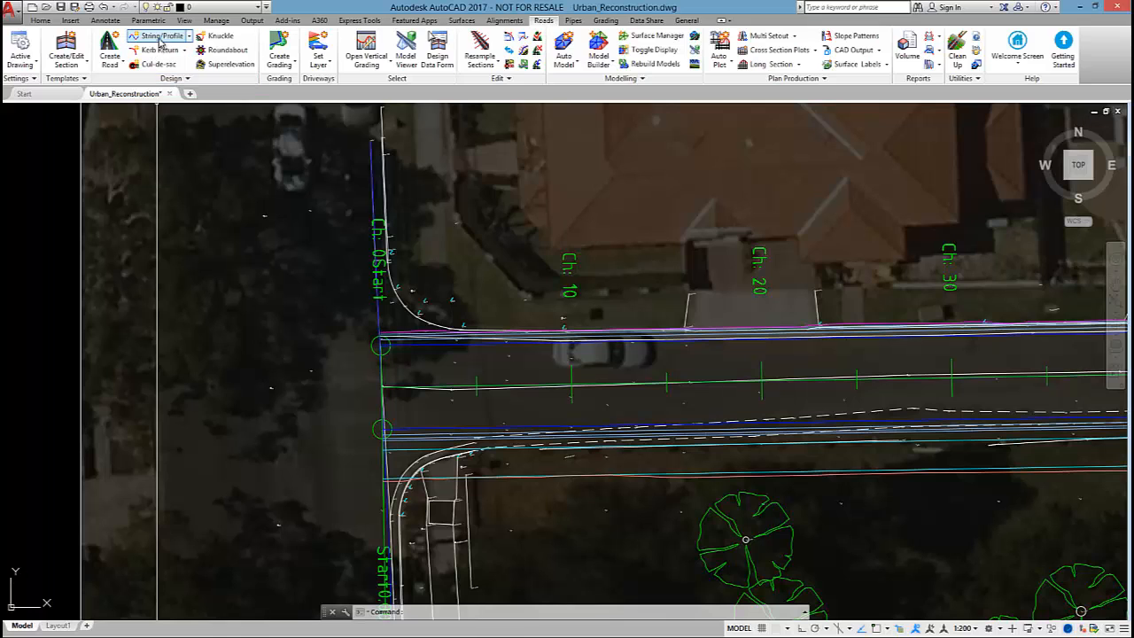
left_click(161, 38)
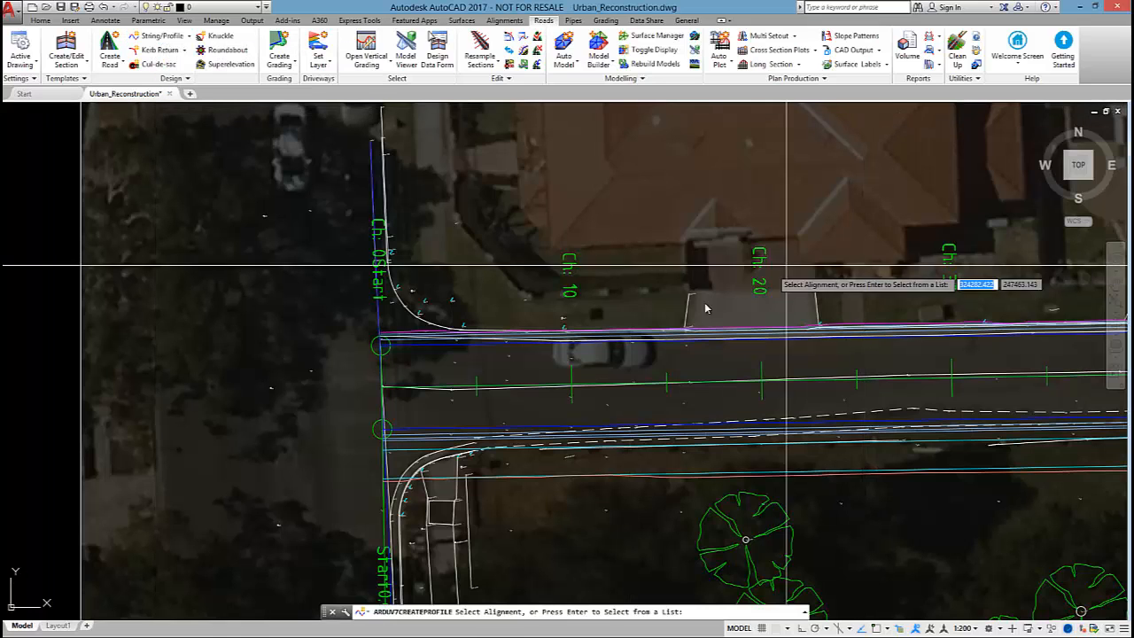
left_click(653, 339)
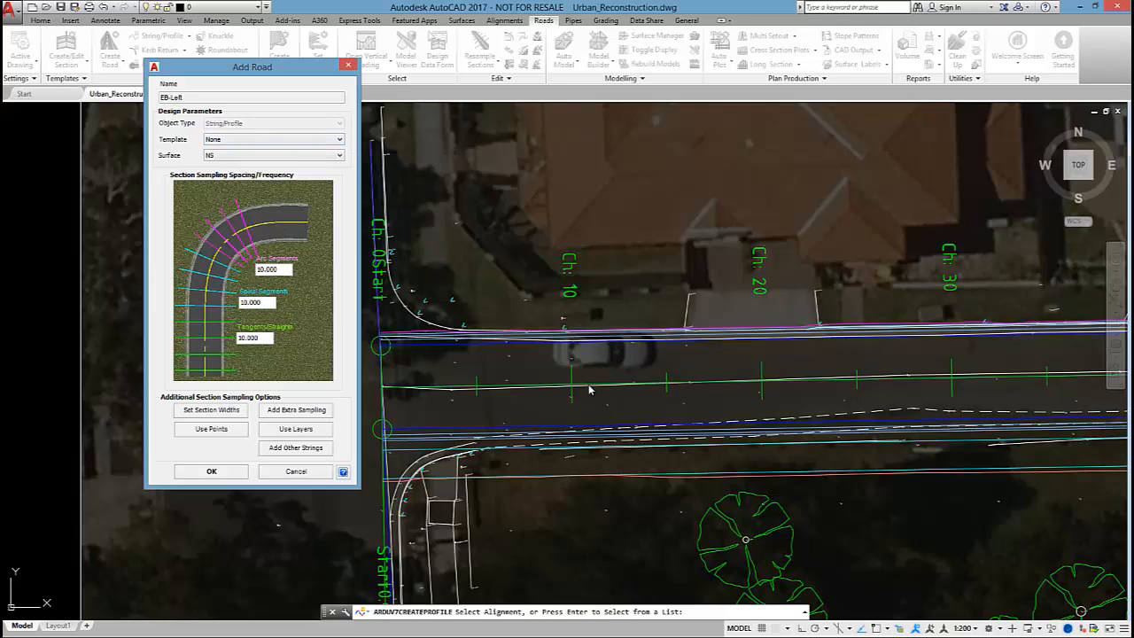
Set the EB-Left sampling spacing to 1 for arcs, spirals and tangents, and create the string with no template.
double_click(275, 267)
type("1")
key("Tab")
type("1")
key("Tab")
type("1")
left_click(212, 471)
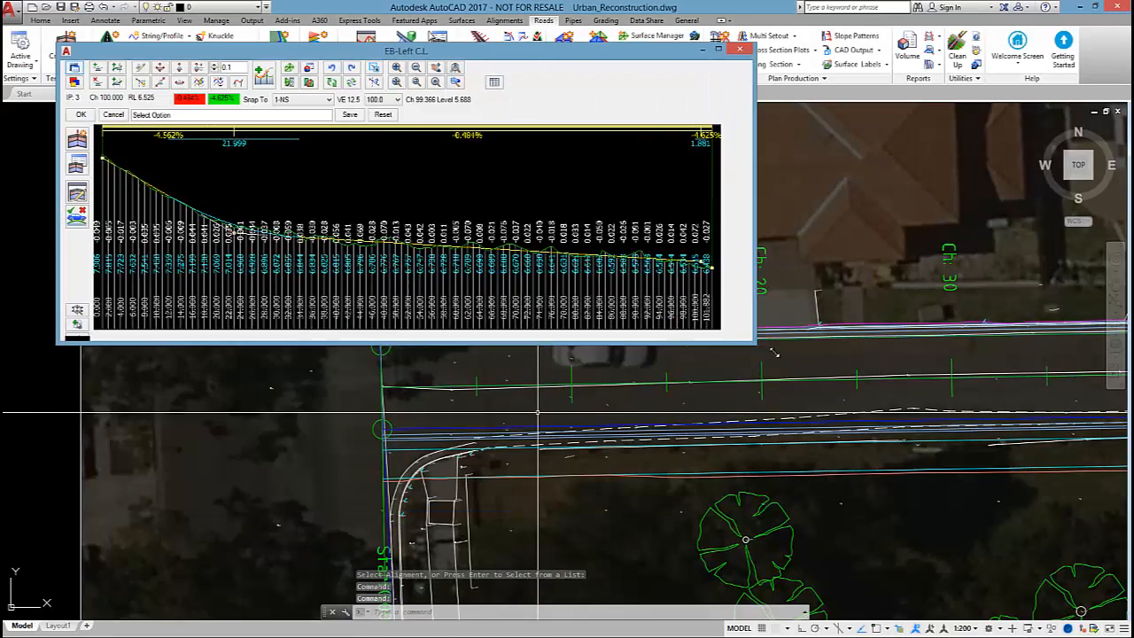
Open a cross-section viewer for the President Street alignment at chainage 24, with the EB-Left profile window moved aside.
left_click_drag(564, 58, 476, 106)
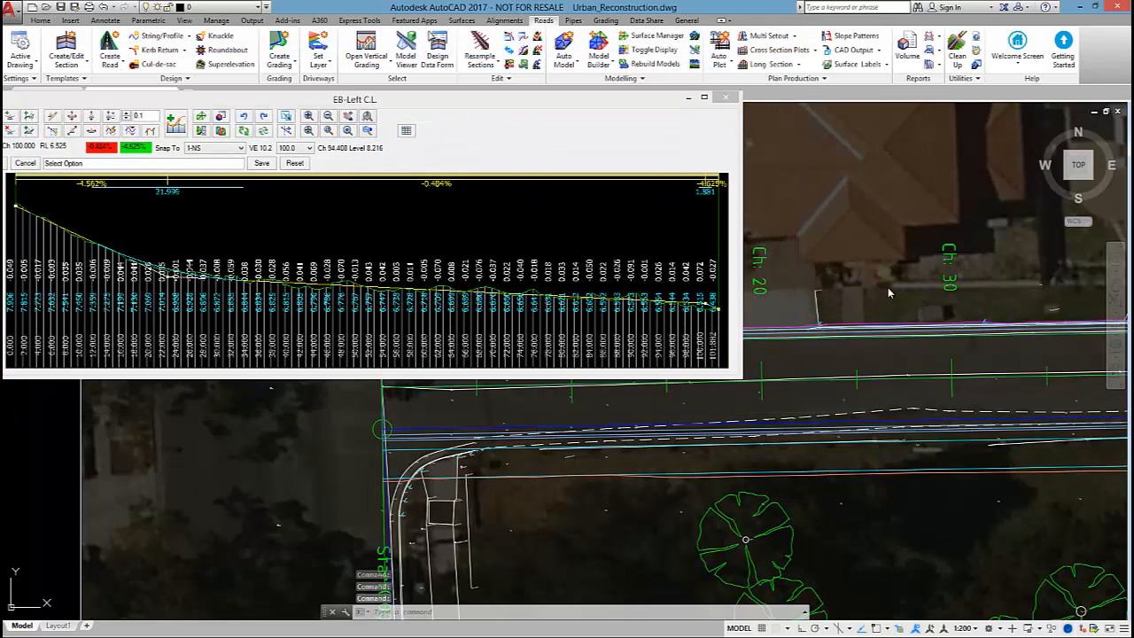
scroll(868, 337, "down", 3)
middle_click_drag(868, 337, 859, 450)
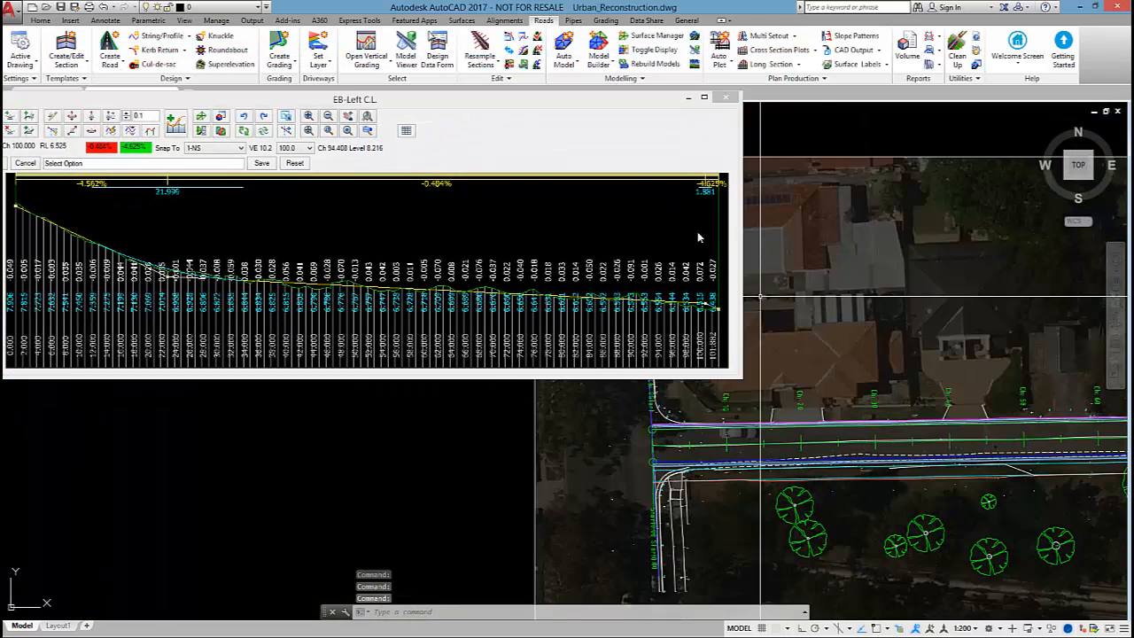
left_click(368, 71)
left_click(388, 108)
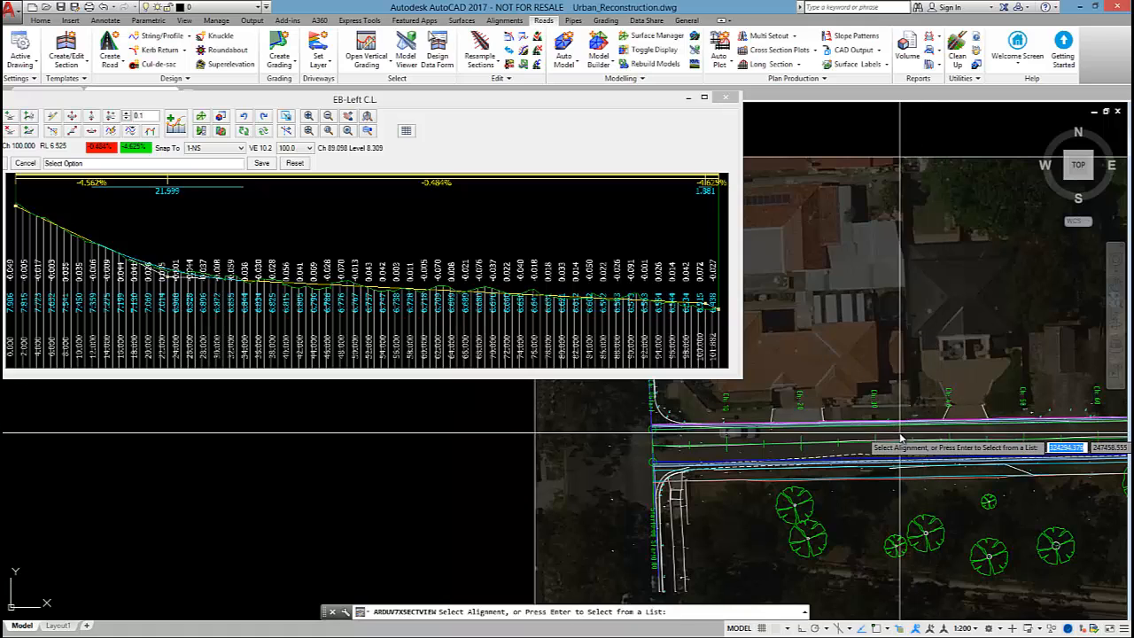
key("Return")
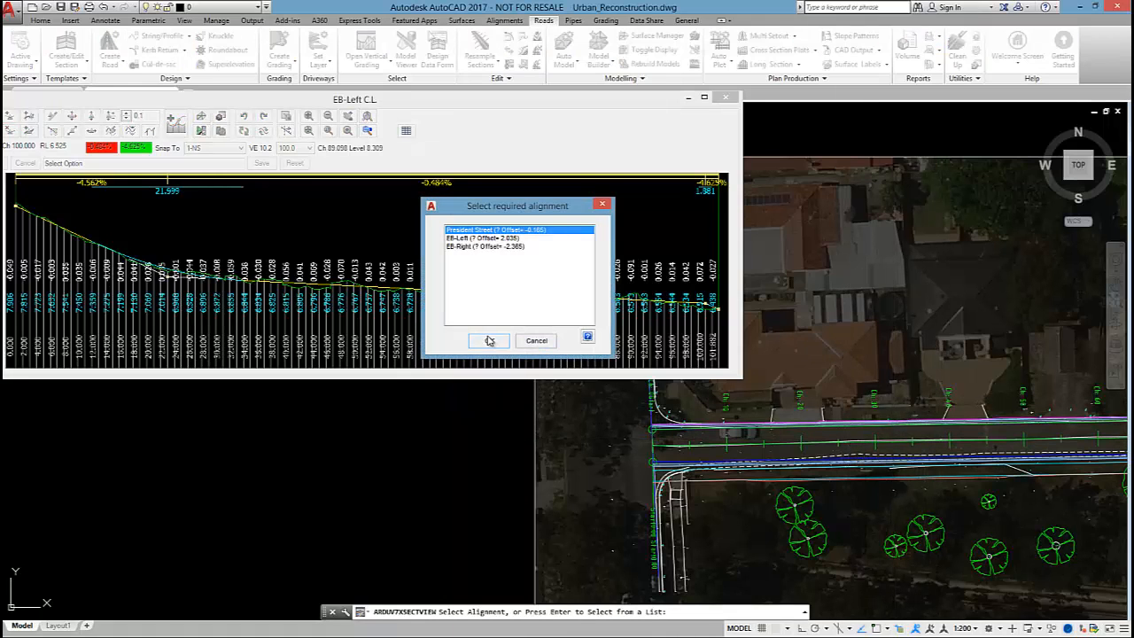
left_click(487, 341)
left_click(835, 451)
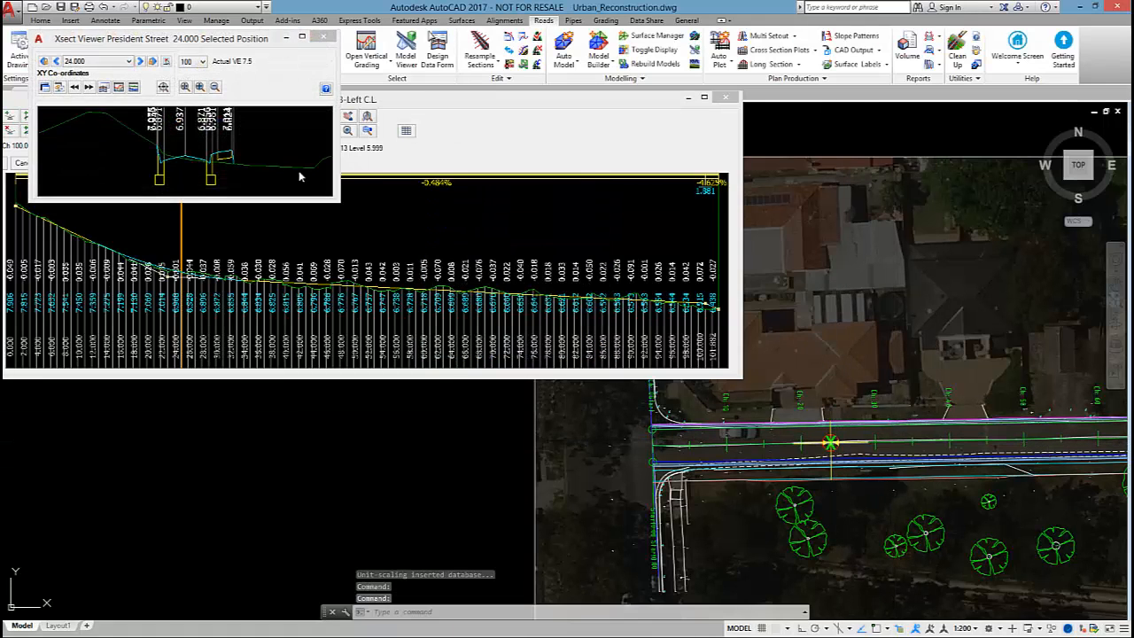
Enlarge the President Street cross-section viewer and place it below the EB-Left profile window.
left_click_drag(335, 199, 1013, 256)
left_click_drag(609, 40, 599, 323)
left_click_drag(601, 379, 604, 410)
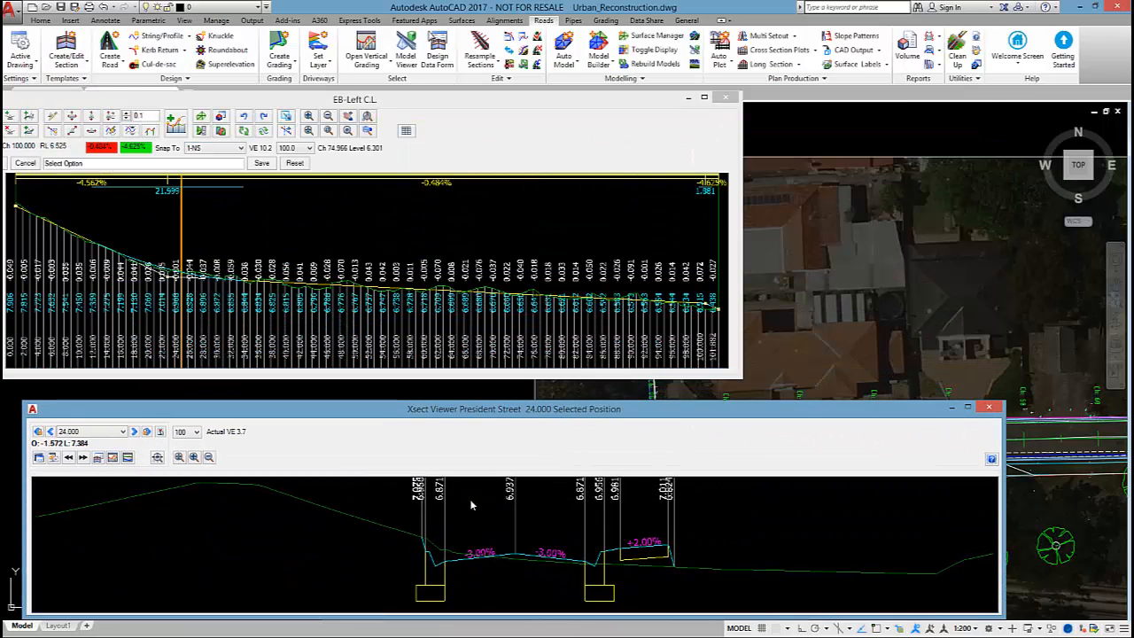
Set the cross-section viewer to label the section points with codes instead of levels and frame the road section.
left_click(38, 457)
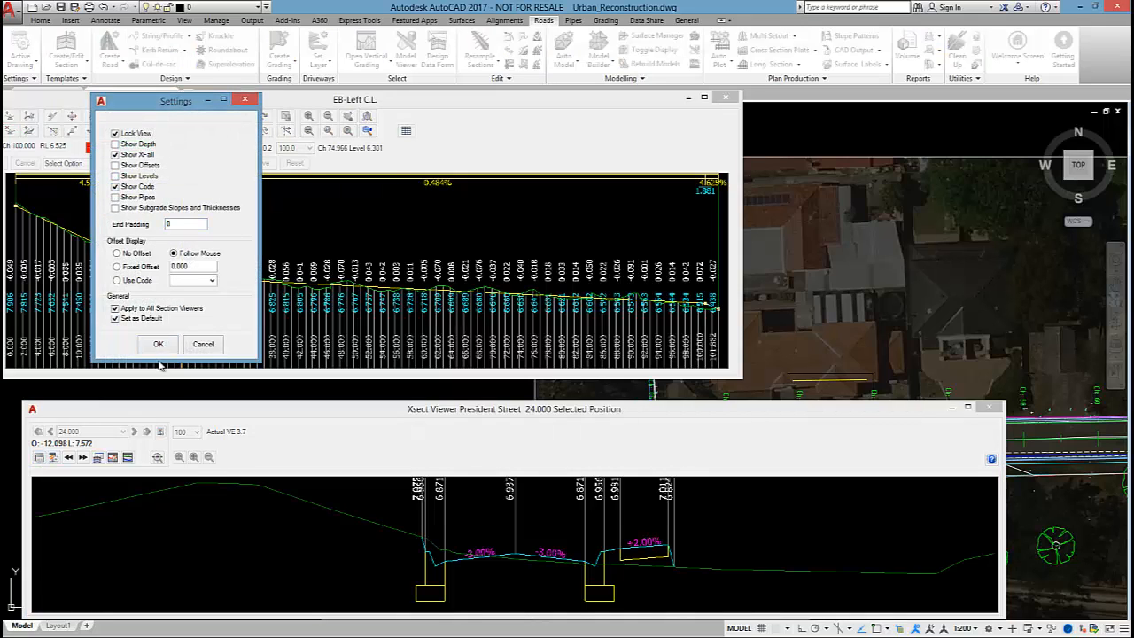
left_click(159, 344)
scroll(414, 543, "up", 2)
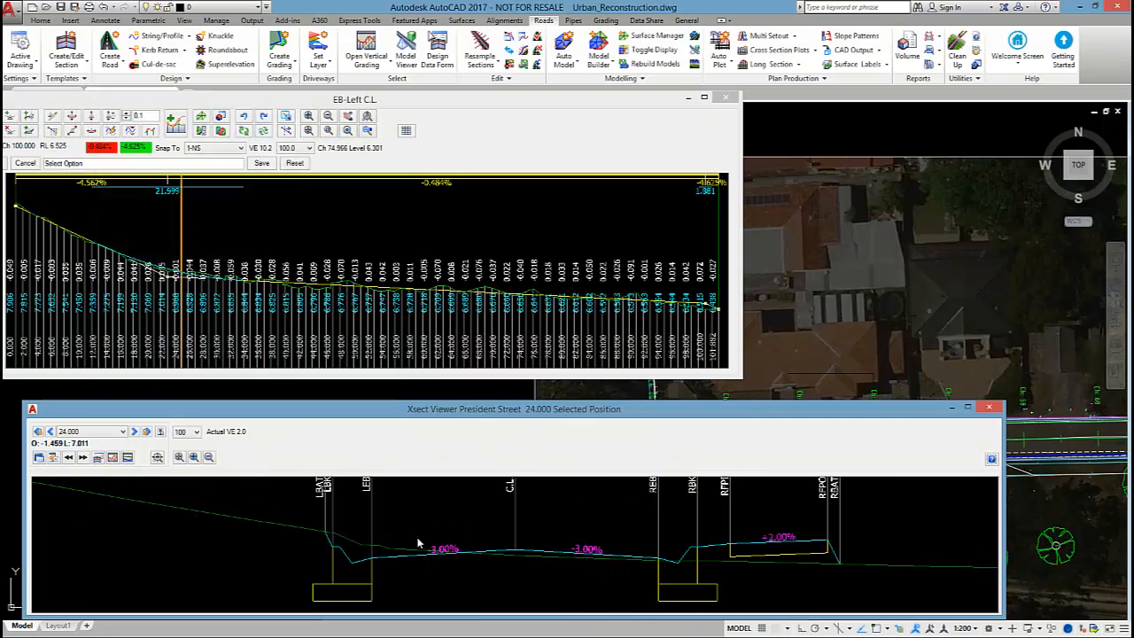
middle_click_drag(414, 542, 481, 536)
left_click_drag(537, 413, 572, 411)
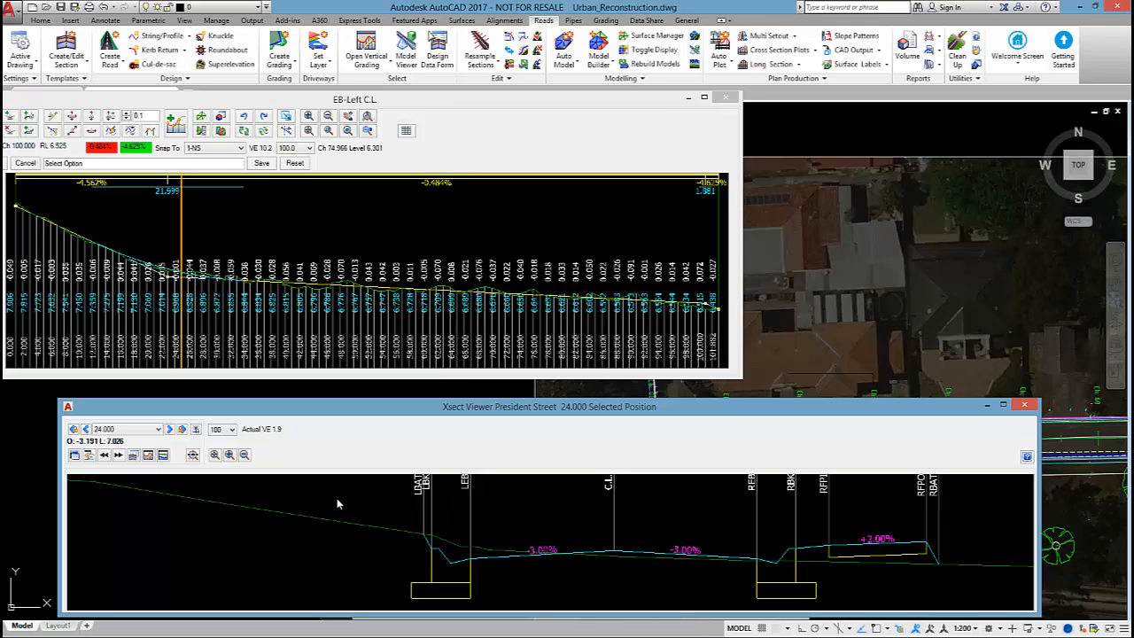
Add the EB-Left alignment as a default cross-section display object for all roads, from chainage 0 to 10000.
left_click(89, 455)
left_click(173, 161)
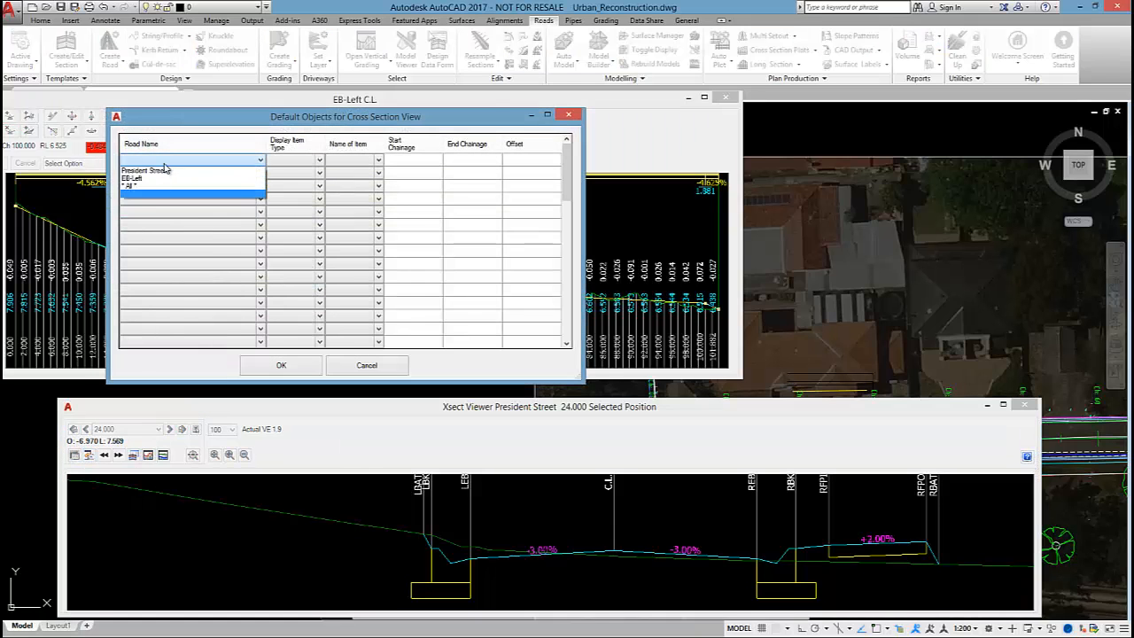
left_click(155, 187)
left_click(281, 162)
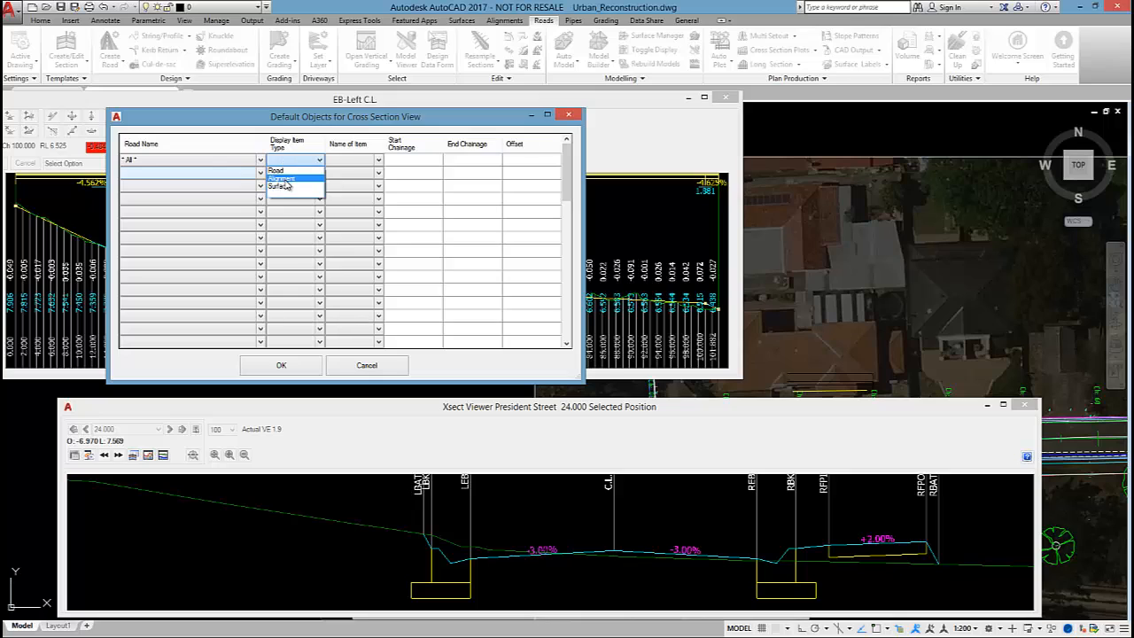
left_click(284, 173)
left_click(345, 162)
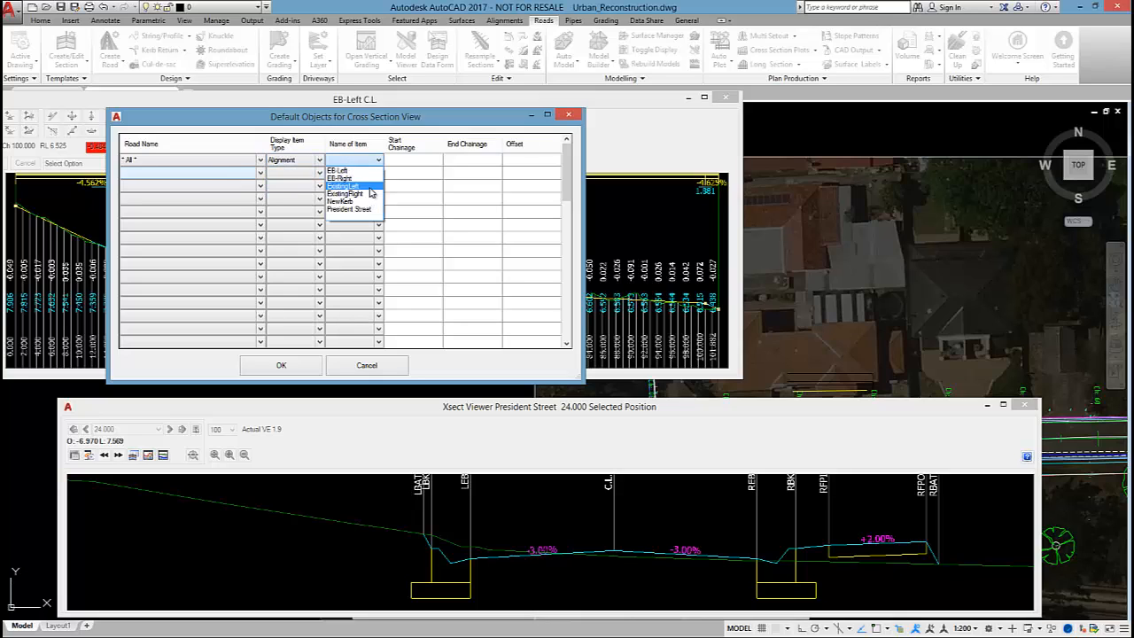
left_click(366, 171)
left_click(407, 159)
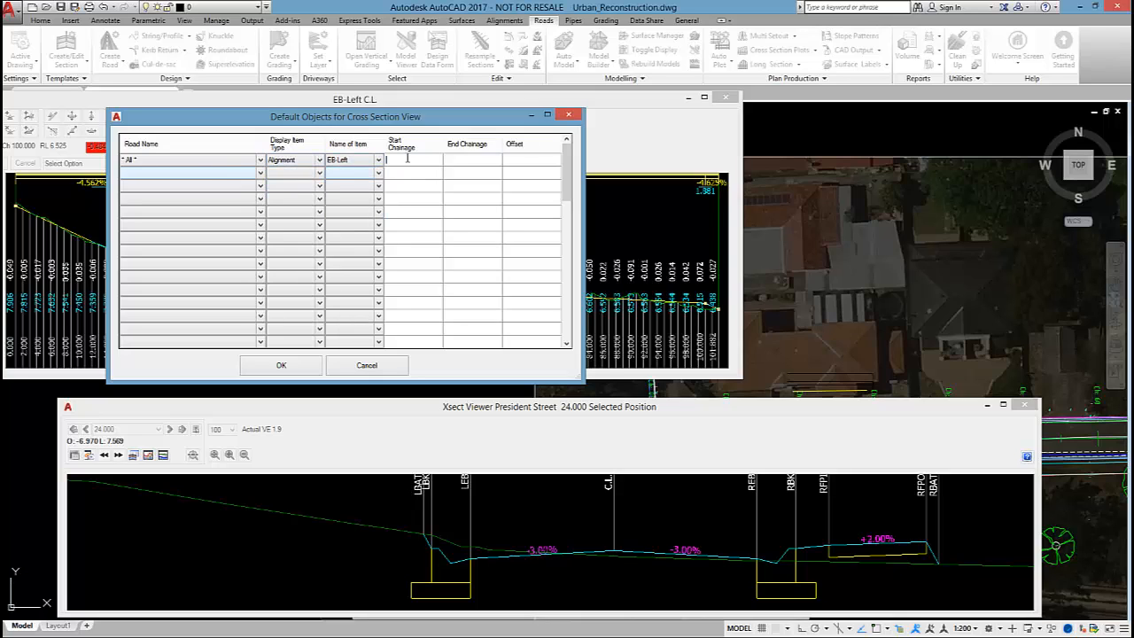
type("0")
left_click(474, 162)
type("10000")
Add the EB-Left road as a second default display object for all roads from chainage 0 to 10000, and apply the list.
left_click(228, 175)
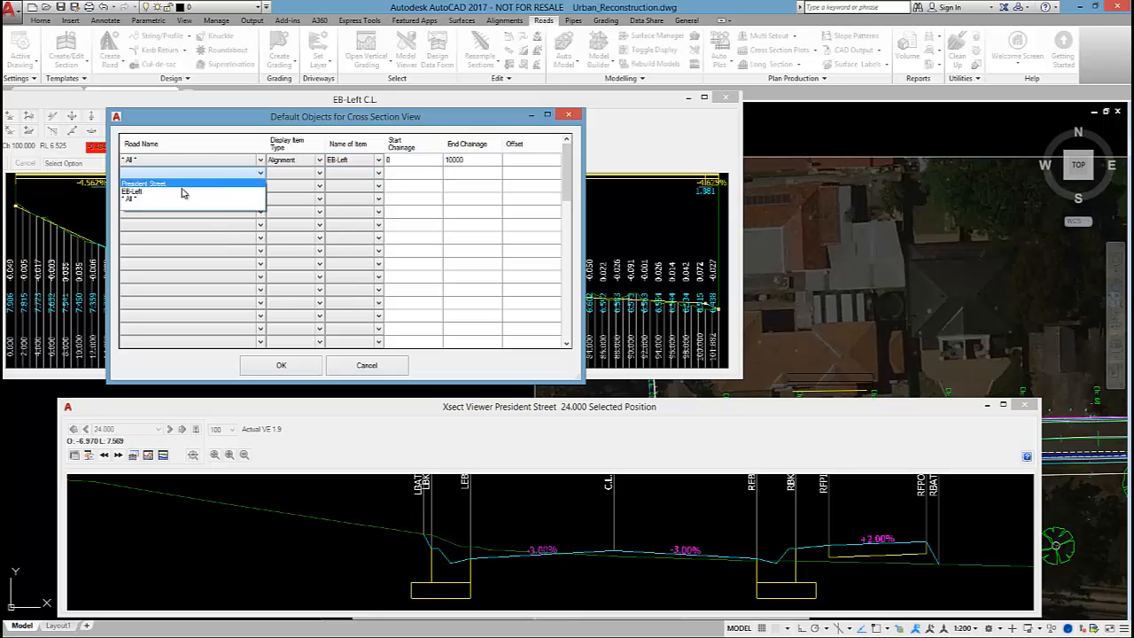
left_click(163, 200)
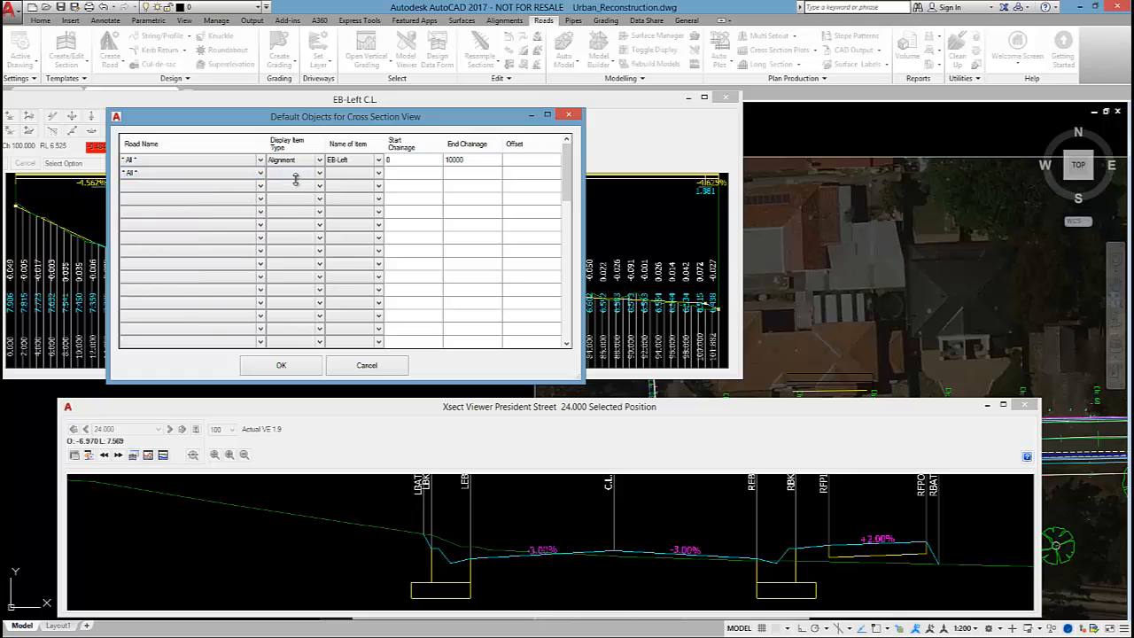
left_click(299, 177)
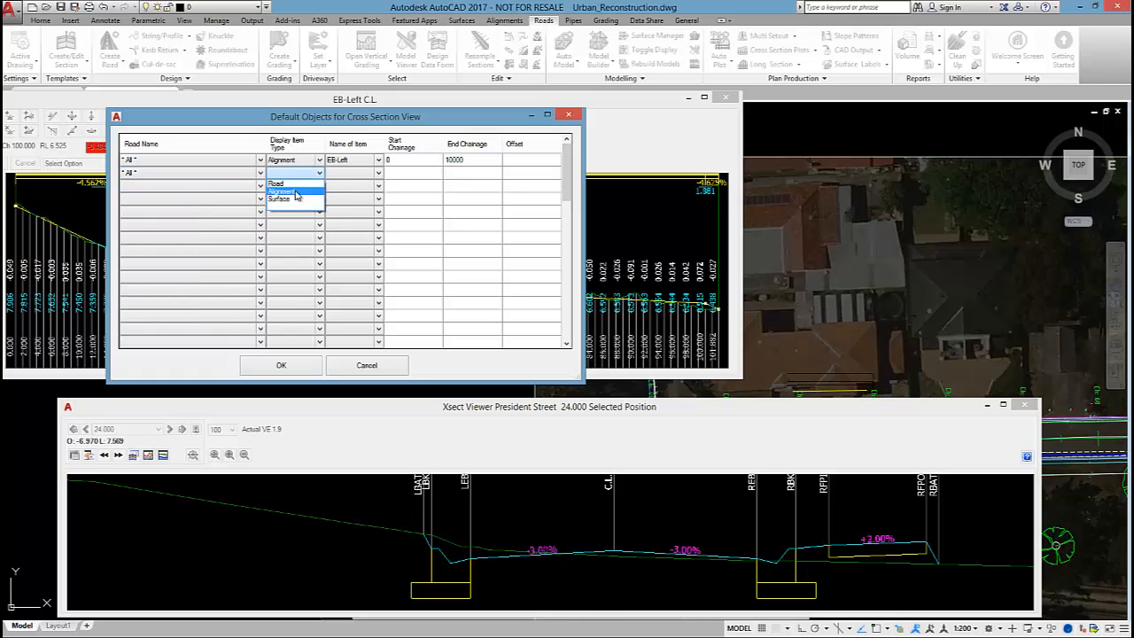
left_click(293, 184)
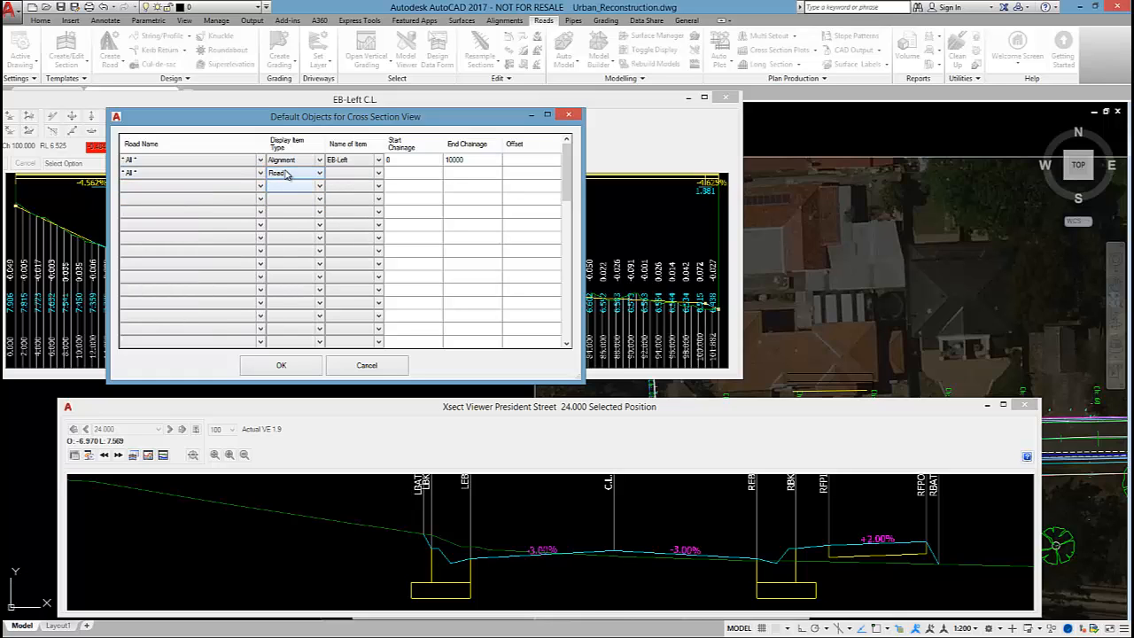
left_click(337, 175)
left_click(341, 194)
left_click(409, 172)
type("0")
type("10000")
left_click(299, 366)
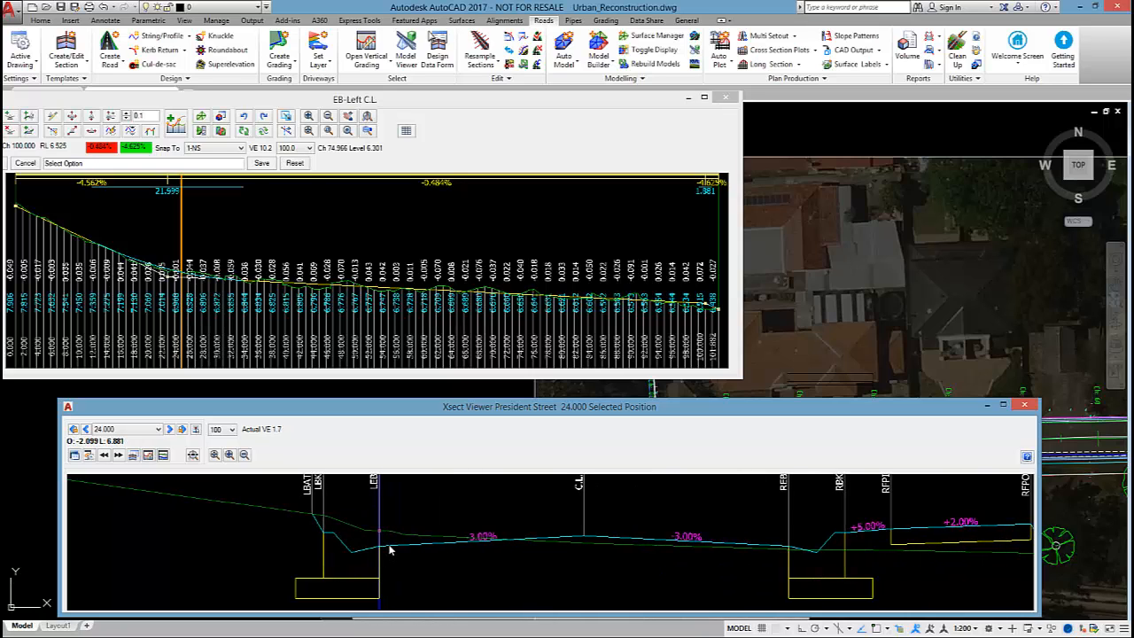
Lower the EB-Left vertical intersection point at Ch 22 to about RL 6.73 and check its level in the cross-section.
left_click(379, 553)
left_click(382, 534)
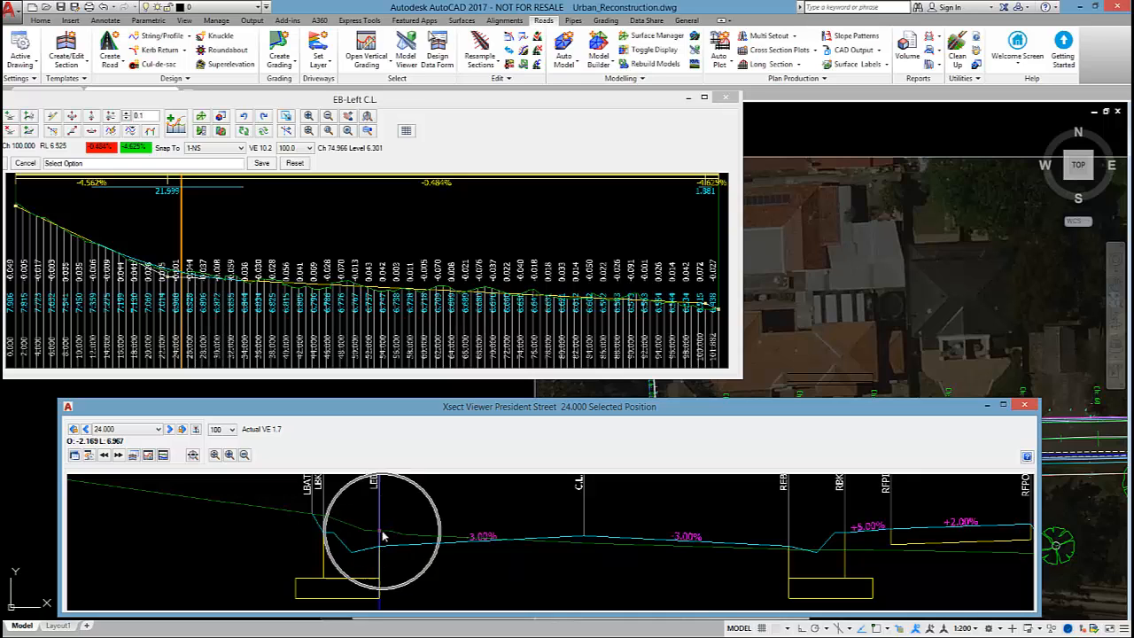
left_click(91, 116)
left_click(168, 277)
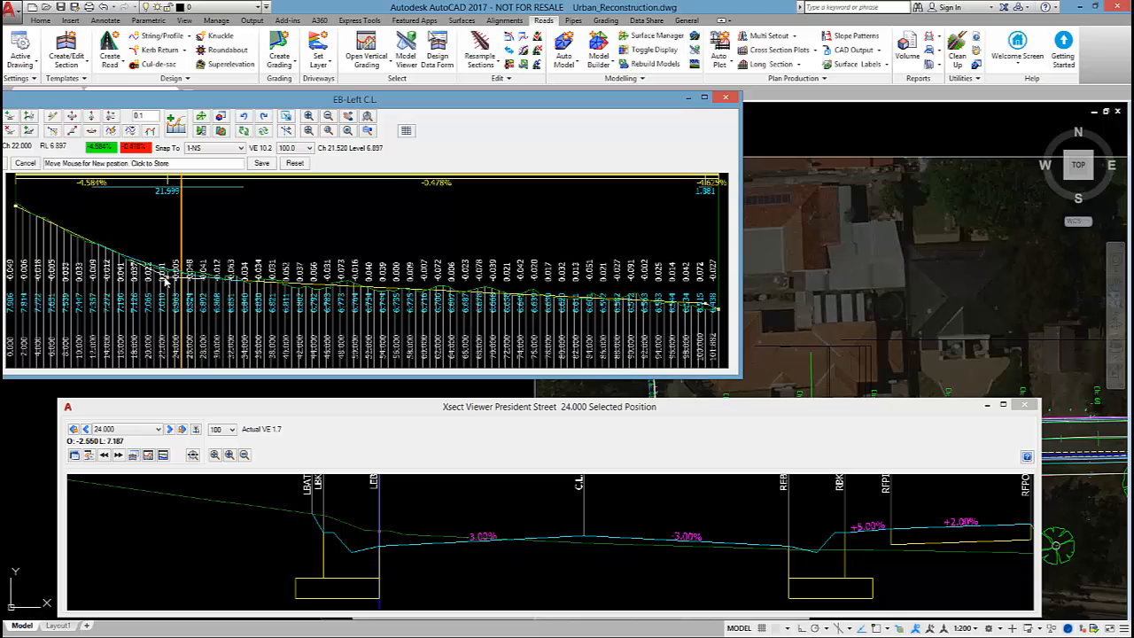
left_click(165, 293)
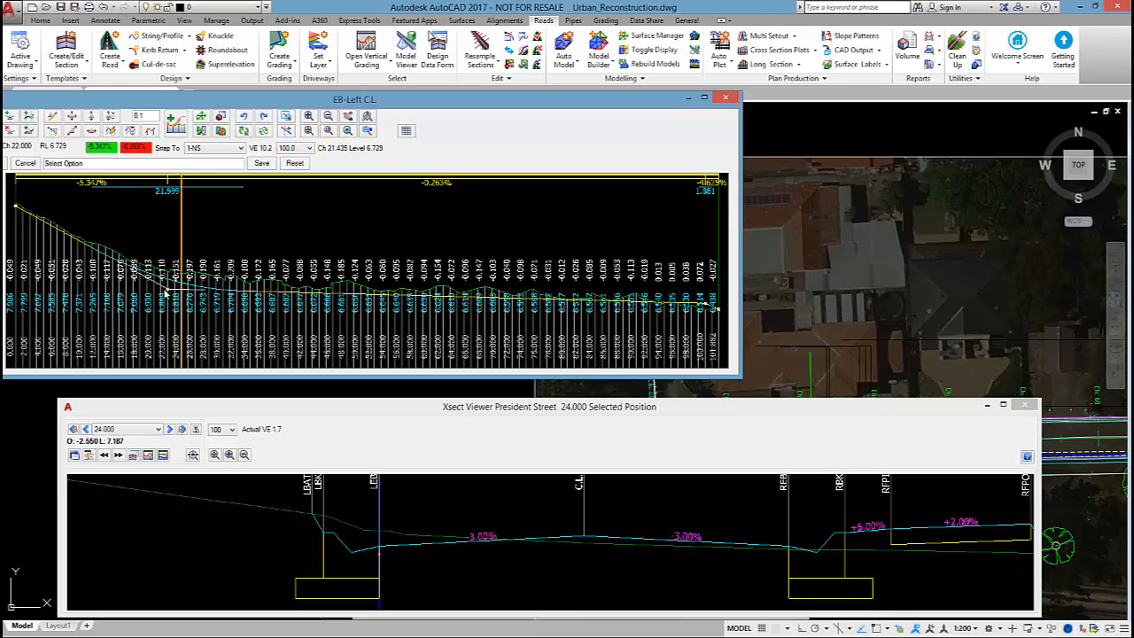
left_click(381, 556)
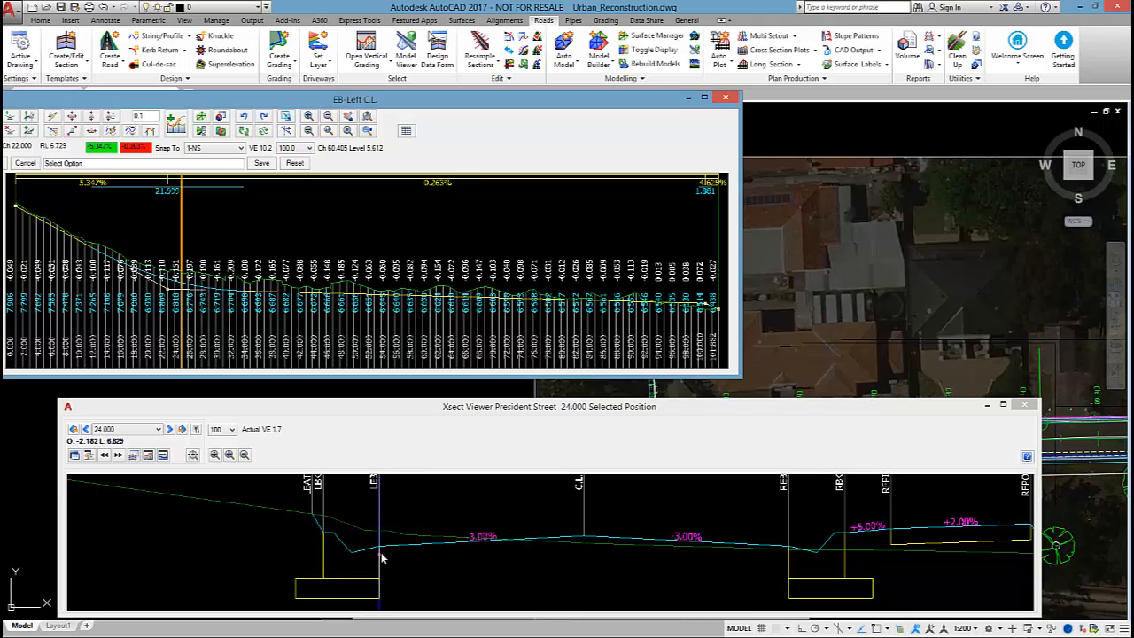
Open the design data form for the President Street alignment.
scroll(865, 271, "down", 2)
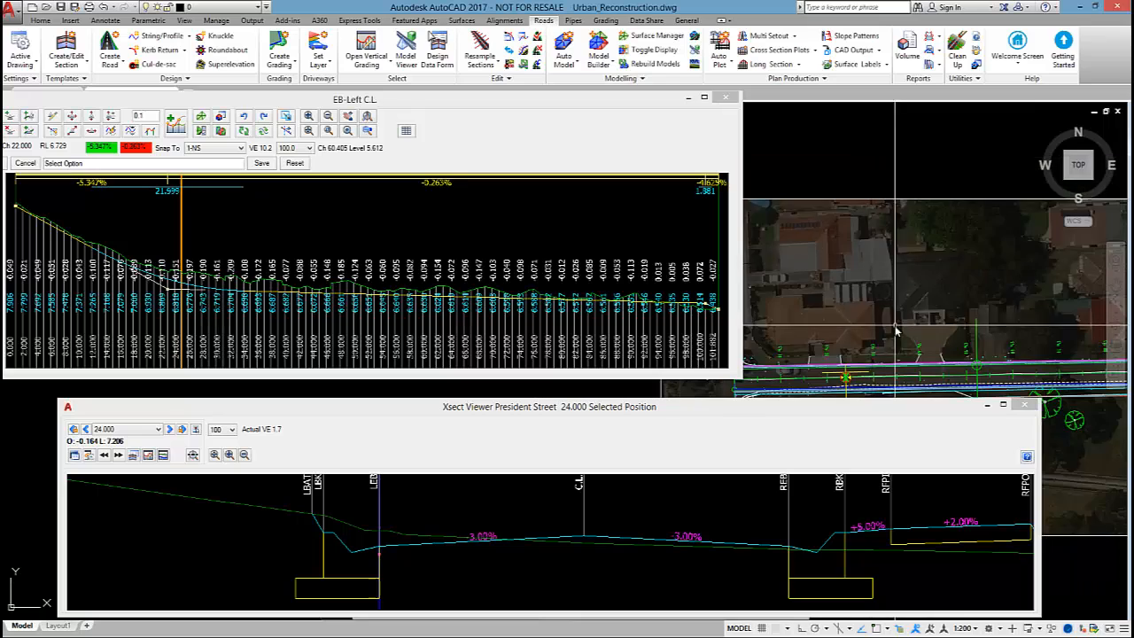
middle_click_drag(895, 332, 894, 214)
scroll(894, 231, "up", 2)
left_click(437, 51)
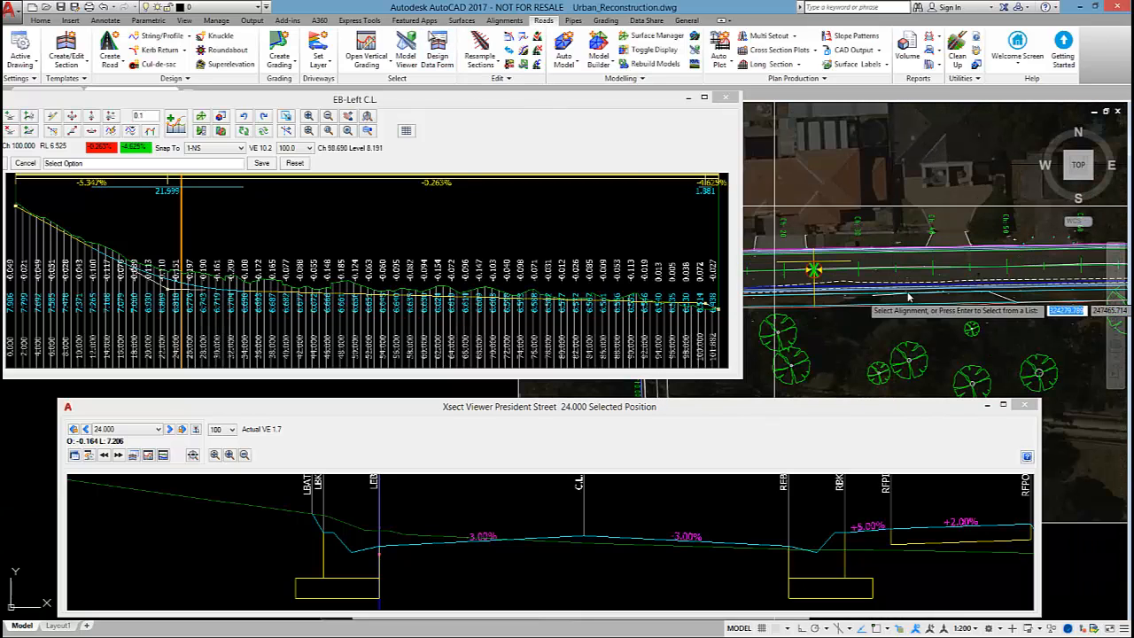
key("Return")
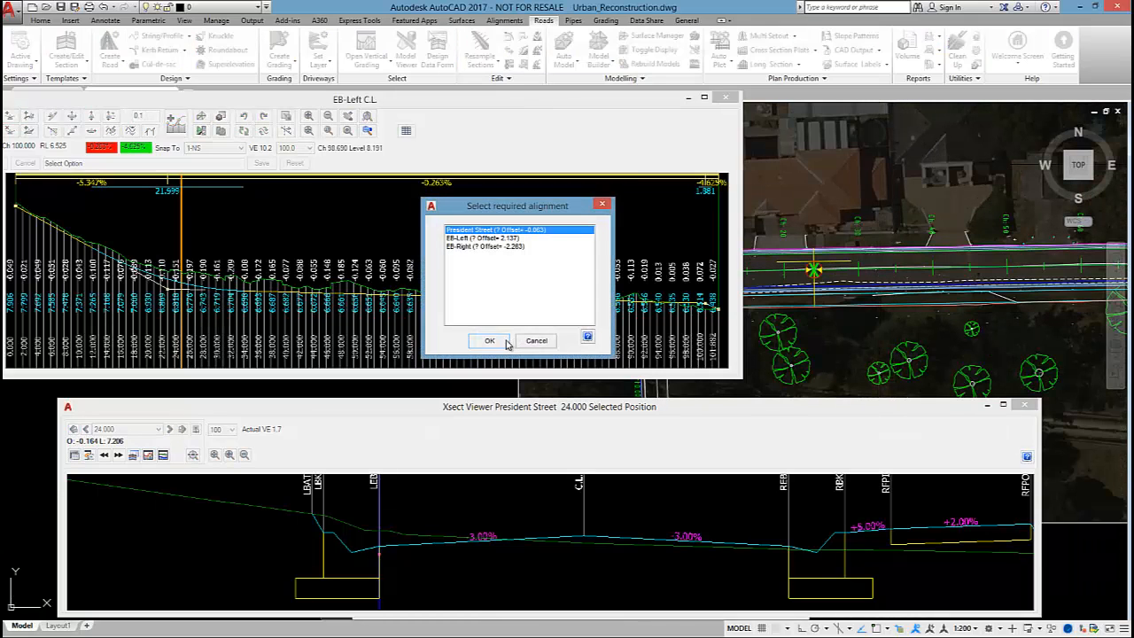
left_click(490, 341)
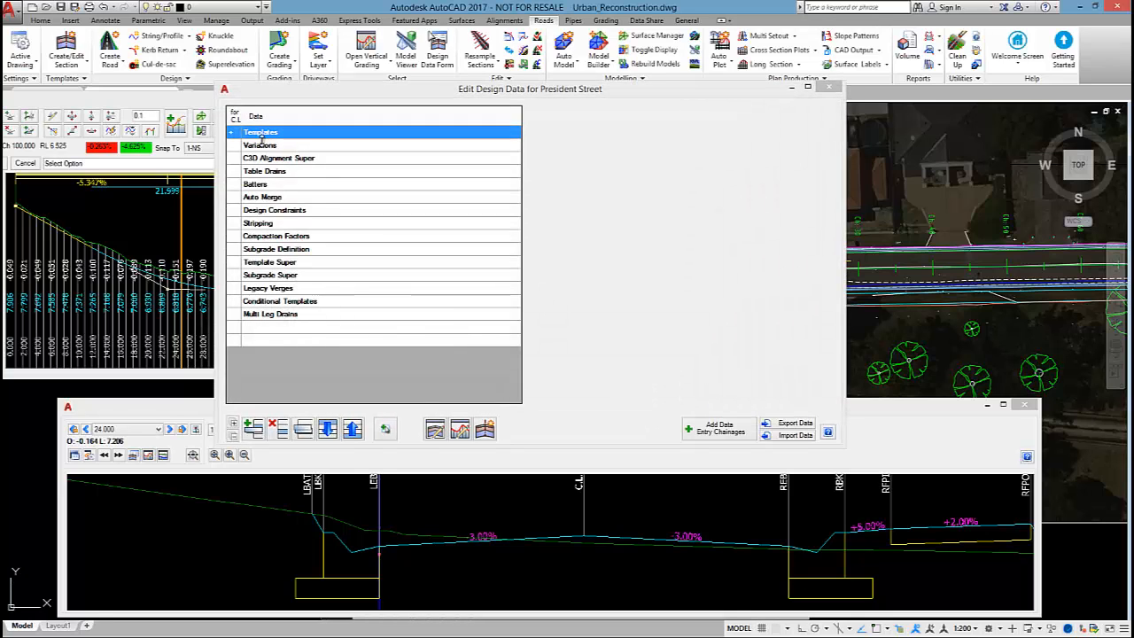
Start a new variation of the type that sets code offsets and/or levels to a string, inserted at the end.
left_click(262, 146)
left_click(255, 428)
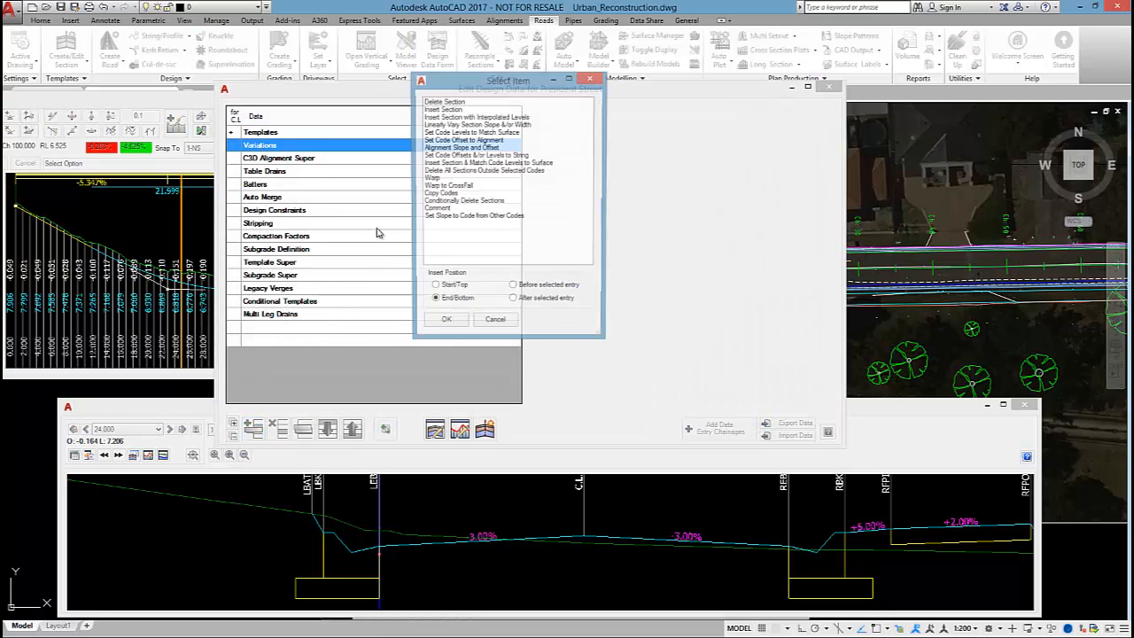
left_click(475, 156)
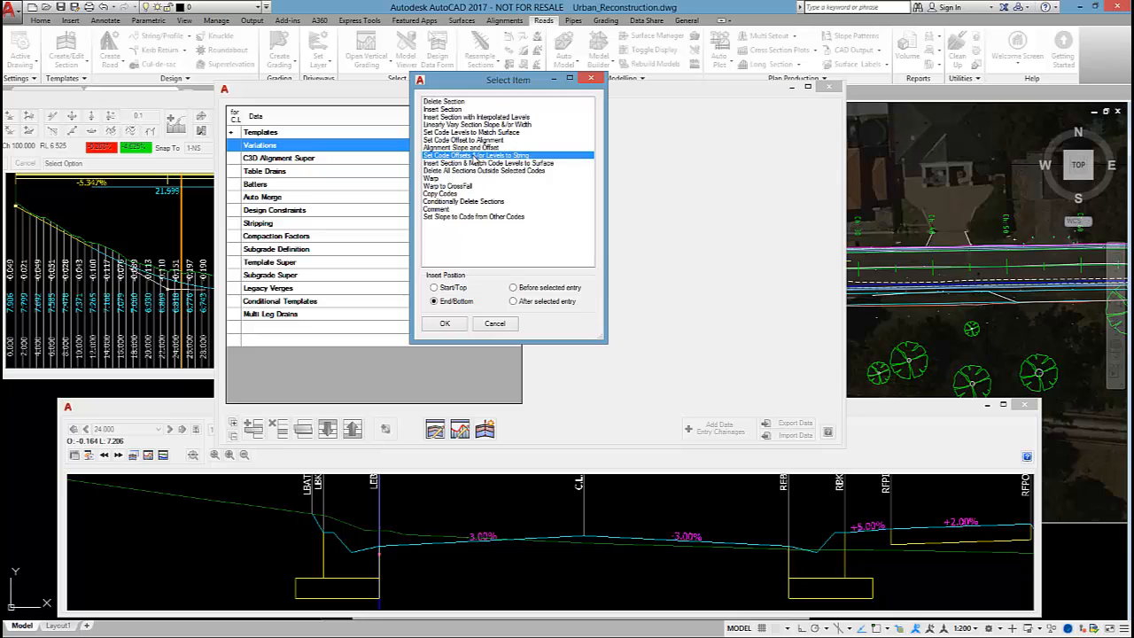
left_click(444, 323)
Add the variation for code LEB from chainage 0 to 10000, using Hold Offset - Change Level and the EB-Left string.
left_click(673, 143)
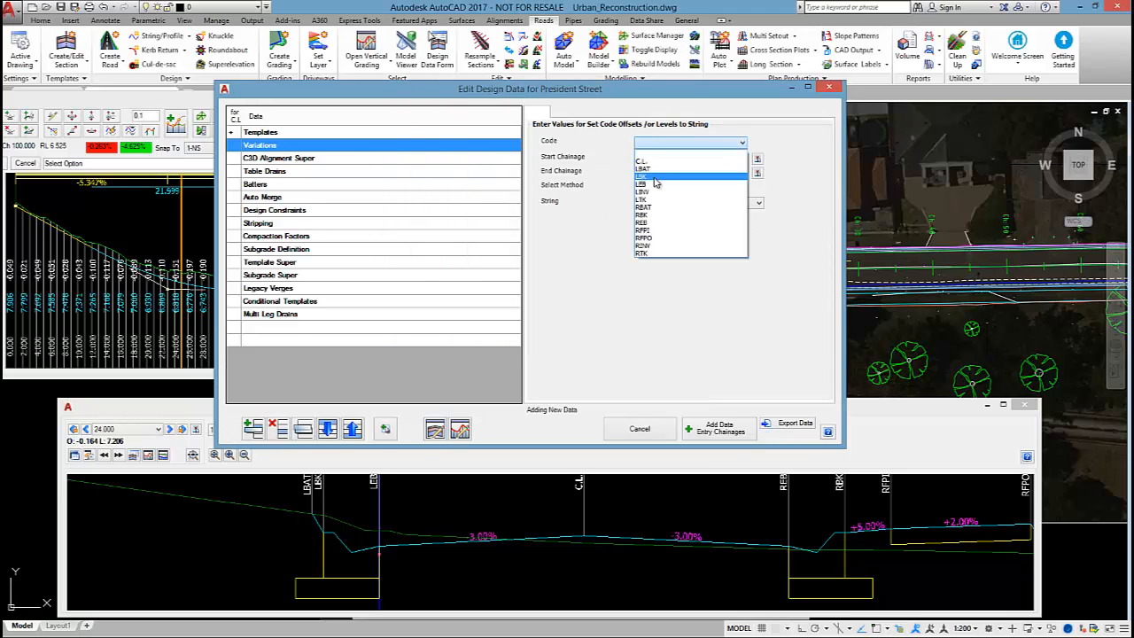
left_click(660, 158)
left_click(660, 157)
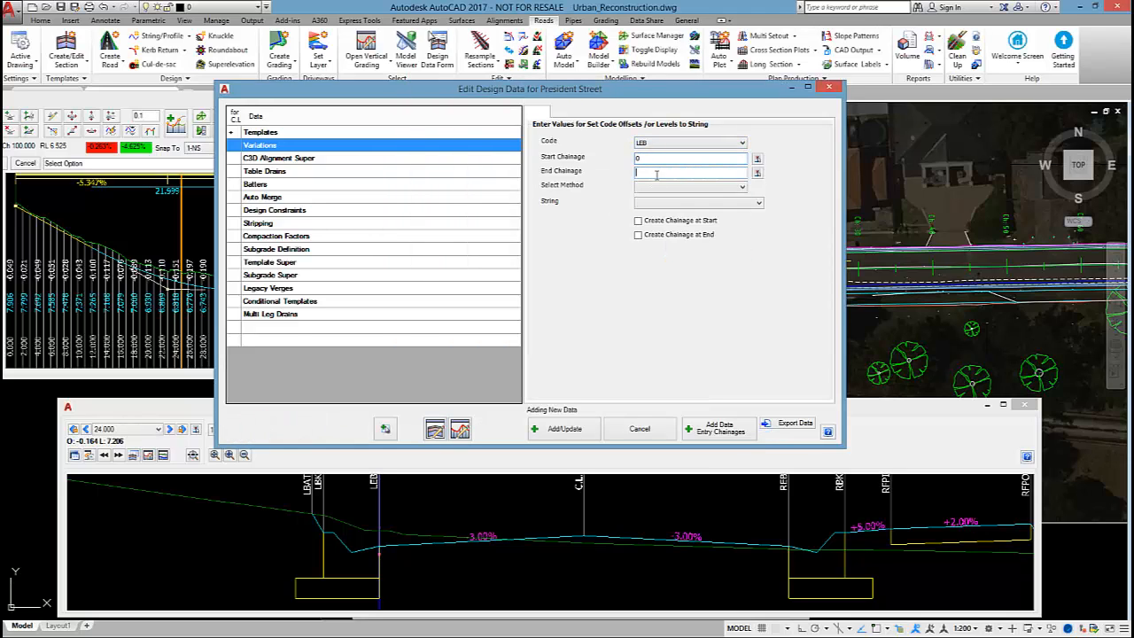
type("10000")
left_click(670, 184)
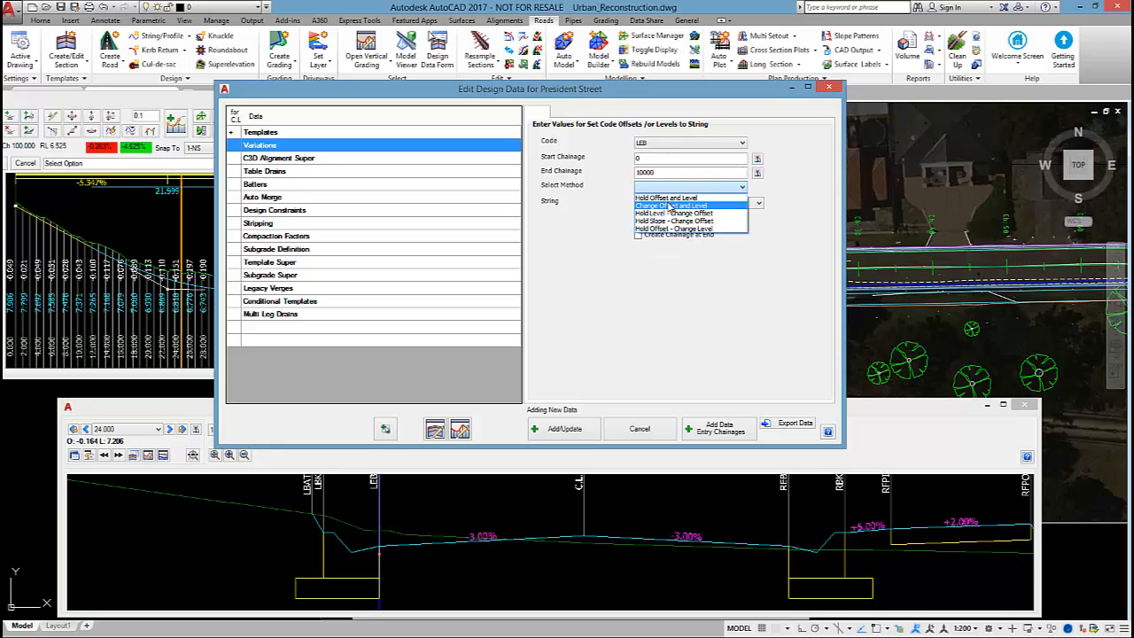
left_click(671, 228)
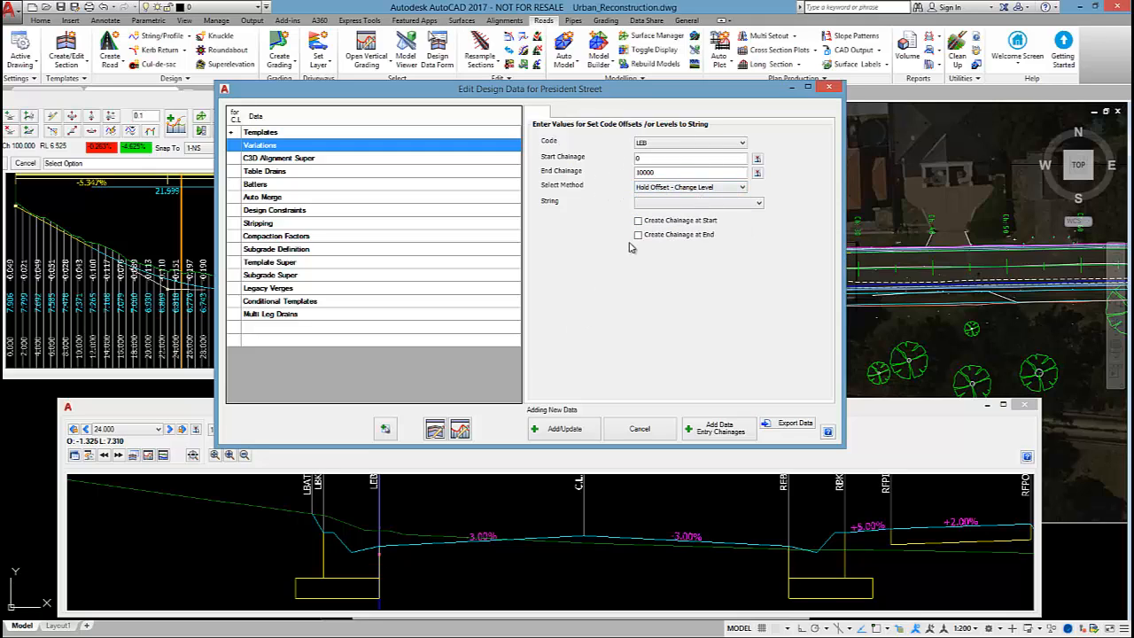
left_click(670, 206)
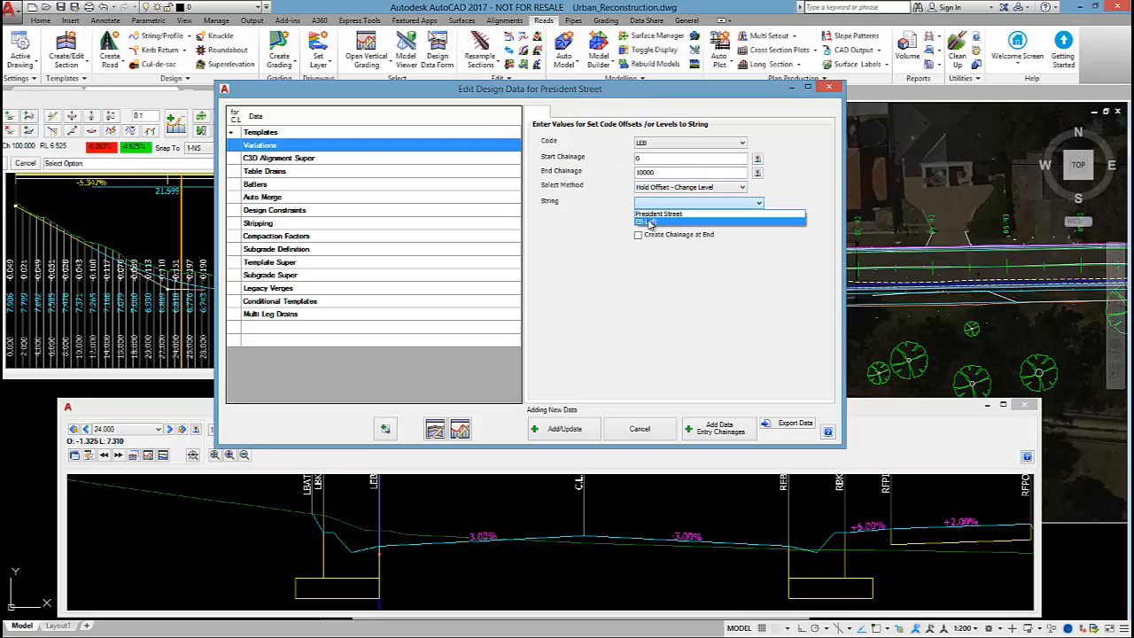
left_click(649, 222)
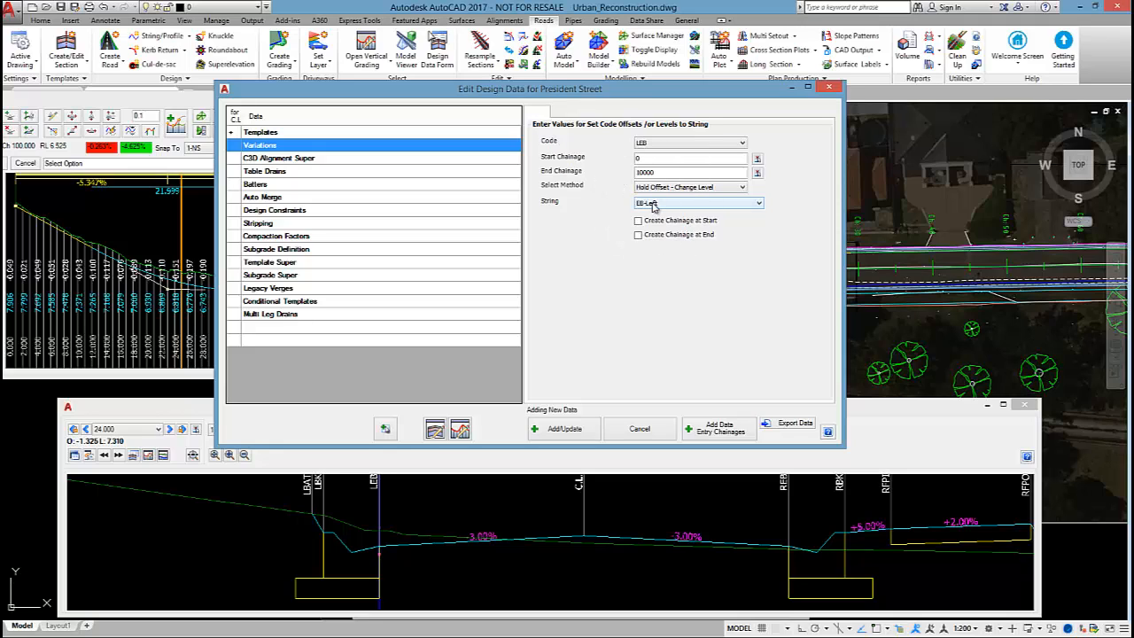
left_click(565, 430)
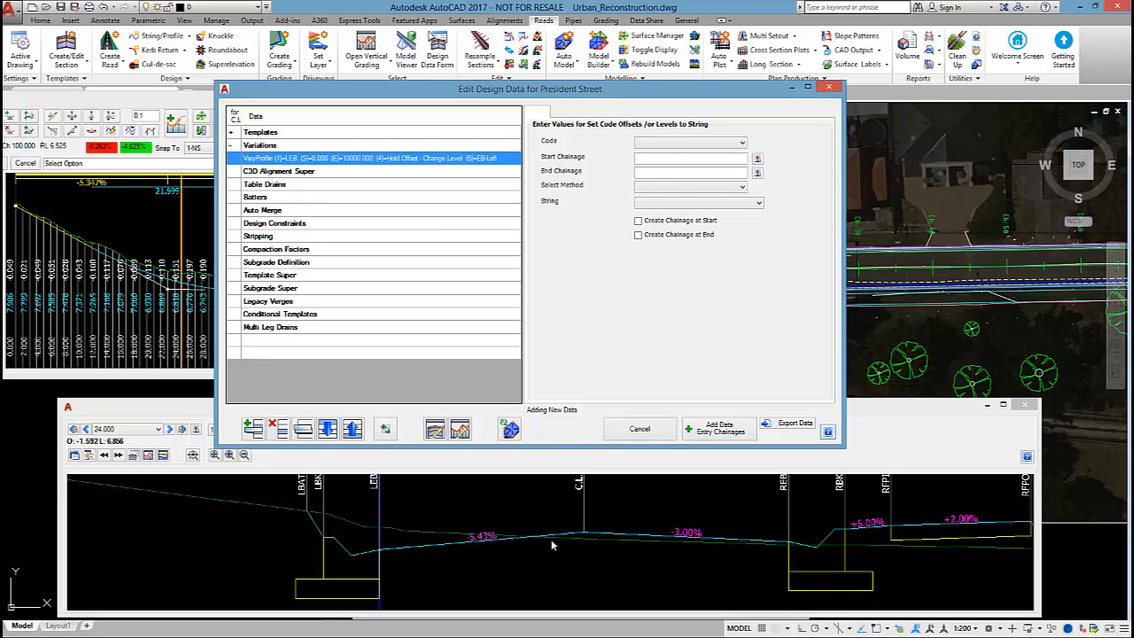
Close the President Street design data form and raise the EB-Left vertical intersection point at Ch 22 to about RL 6.86.
left_click(828, 86)
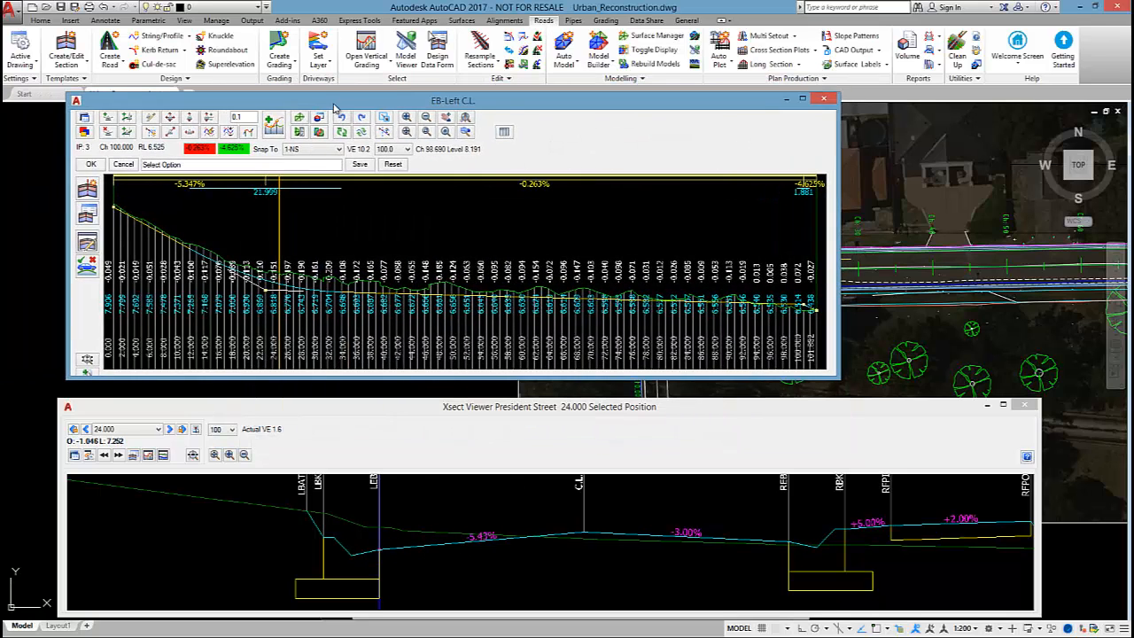
left_click(188, 118)
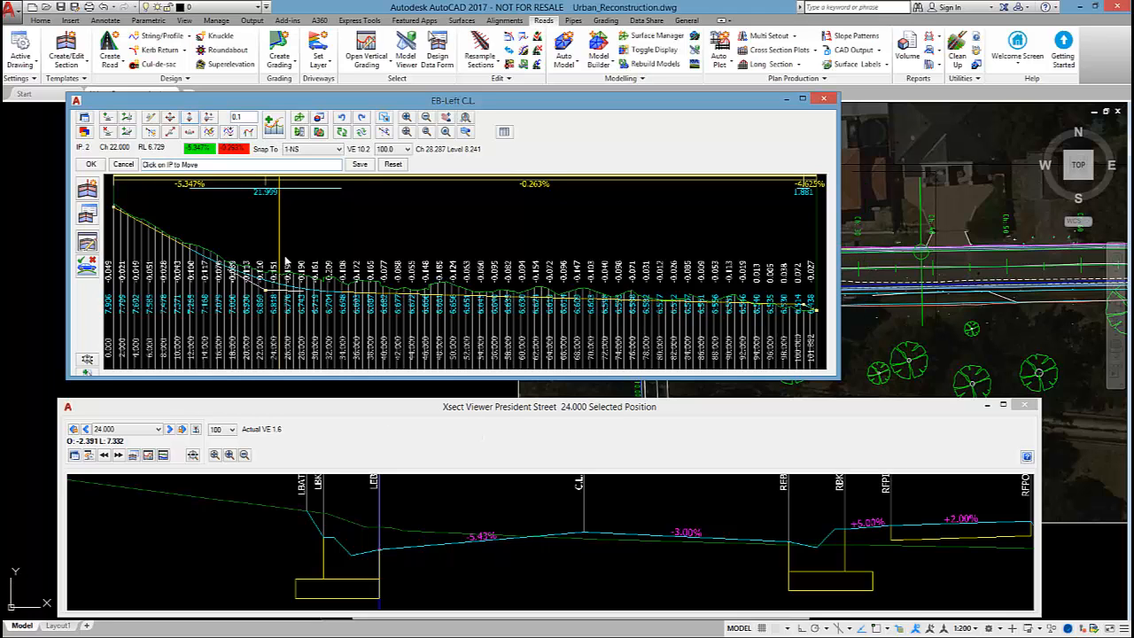
left_click(264, 295)
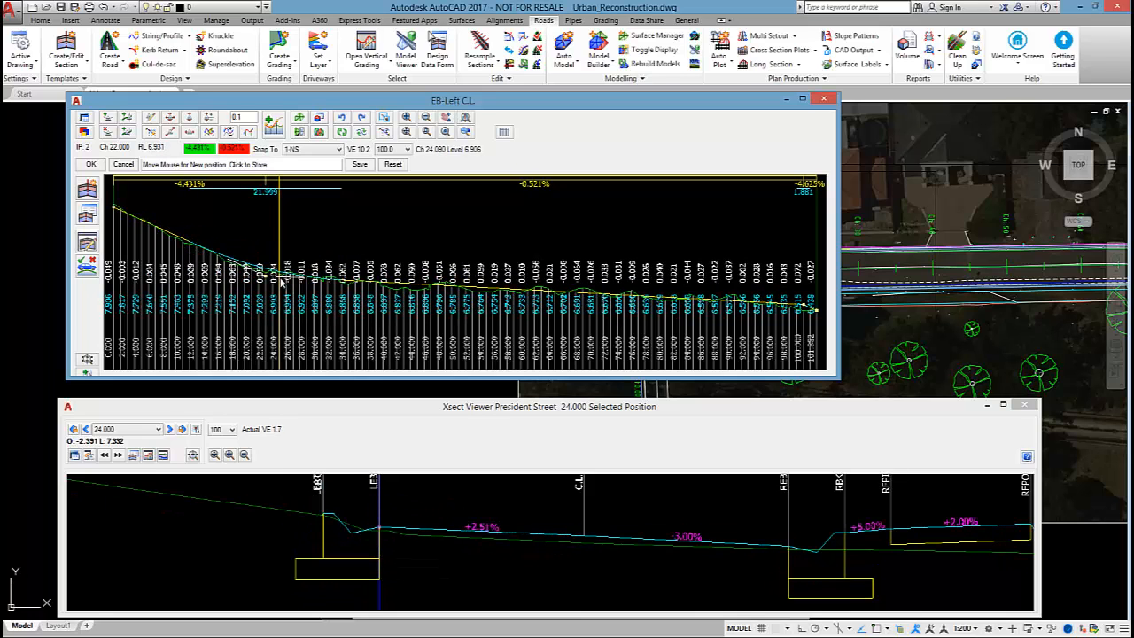
left_click(276, 281)
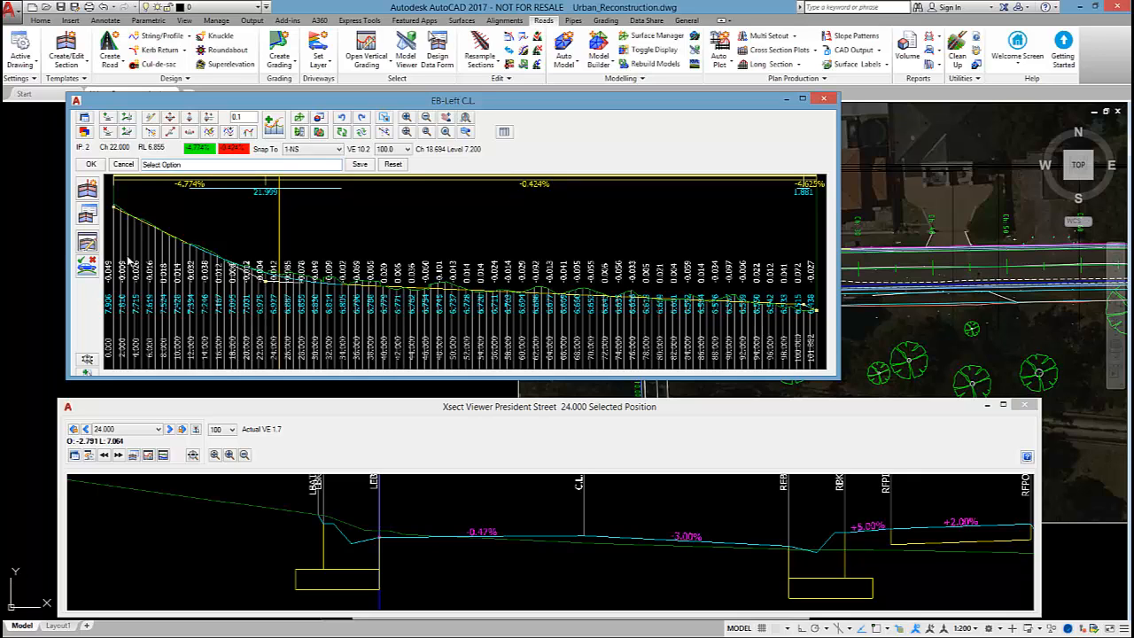
Open the EB-Left design data and start a new design constraint from an alignment's design surface, inserted at the end.
left_click(100, 221)
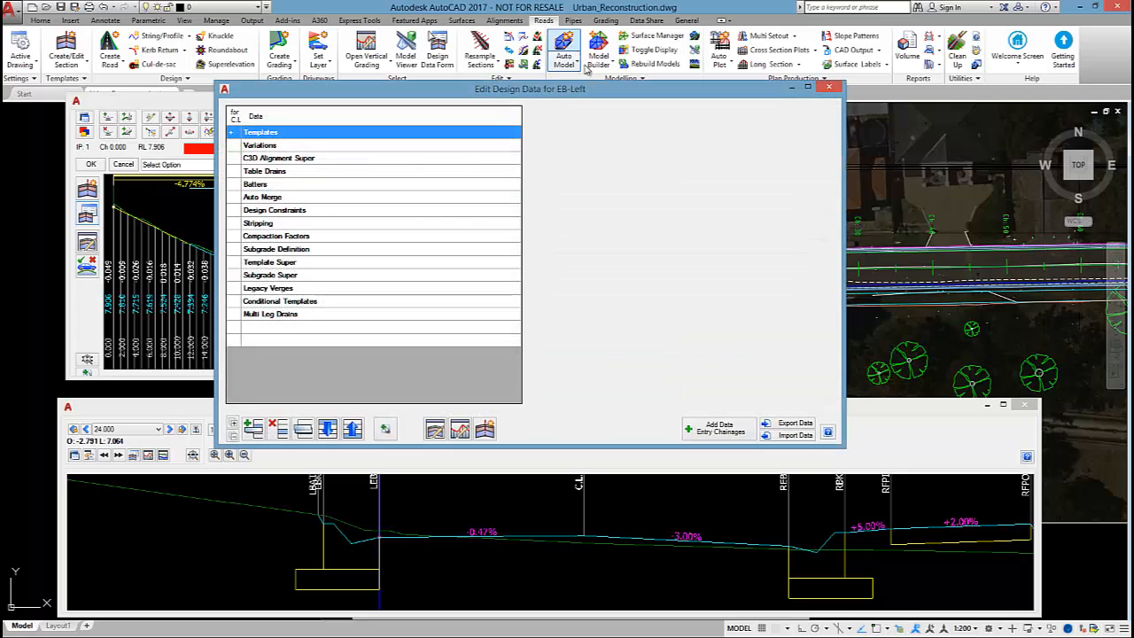
left_click(396, 235)
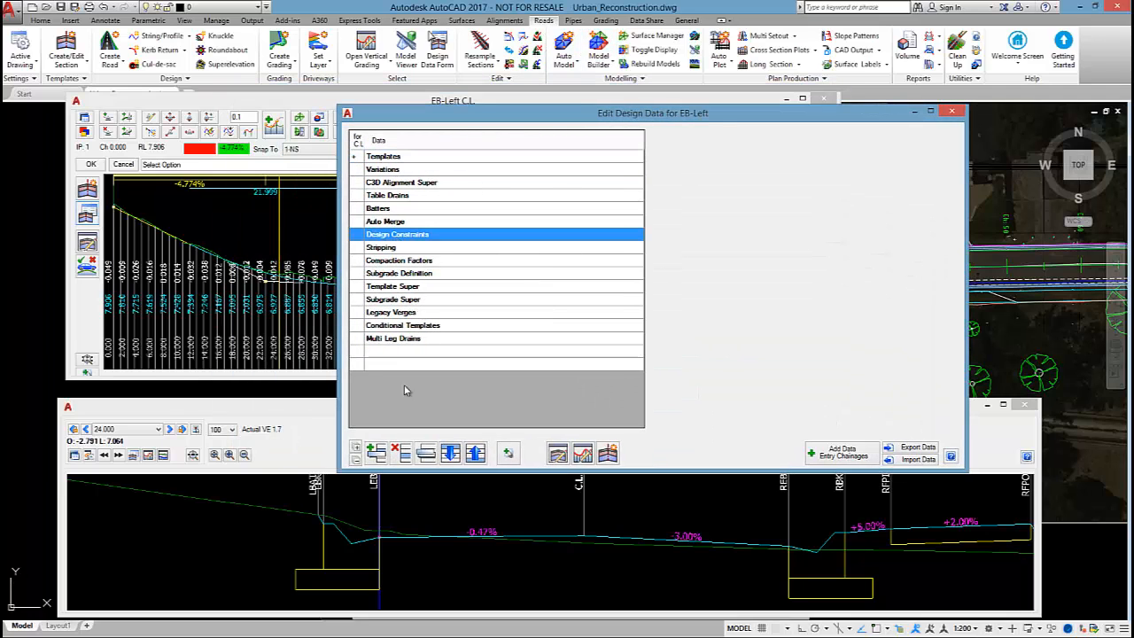
left_click(384, 450)
left_click(489, 101)
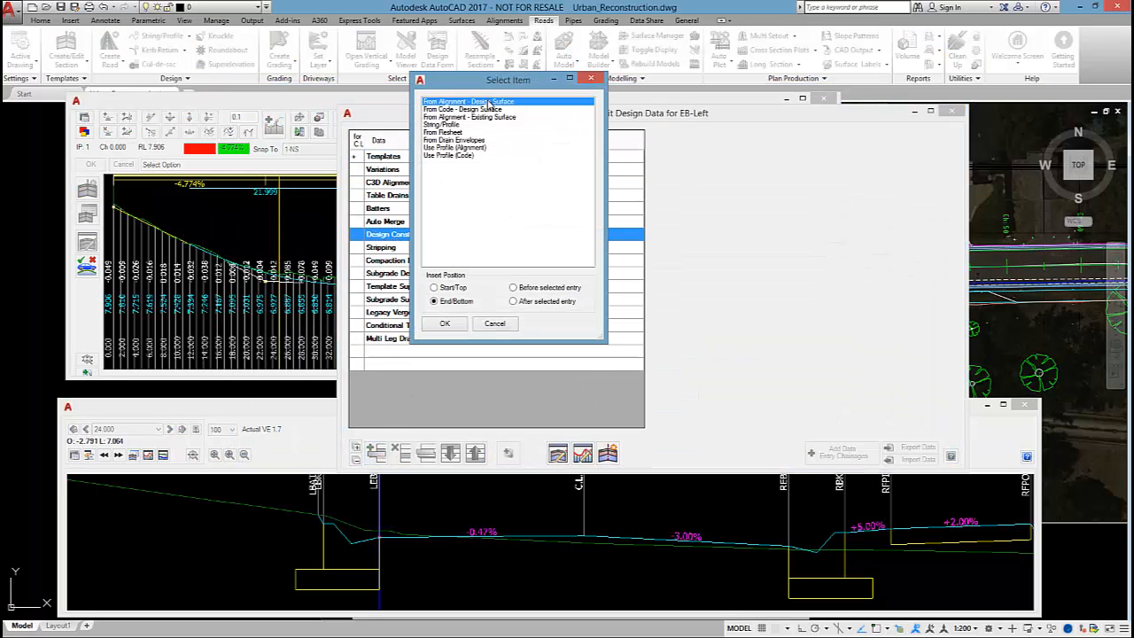
left_click(585, 533)
left_click(478, 102)
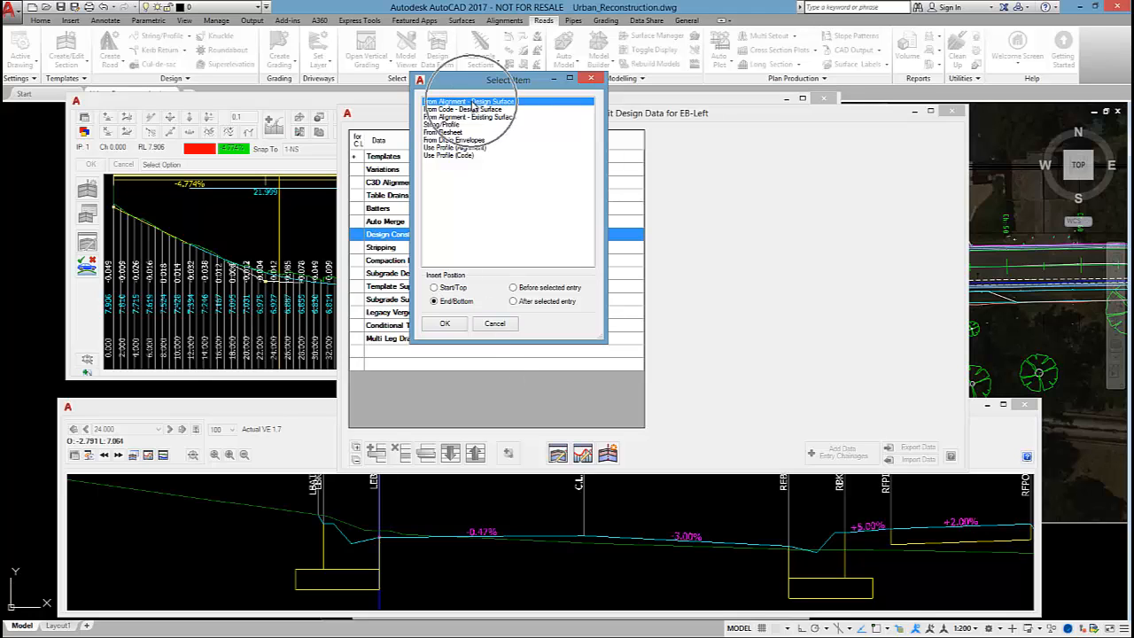
left_click(445, 323)
Name the constraint XfallRoad, set its chainages from 0 to 10000, and use President Street as both interpolation road and alignment.
left_click(770, 165)
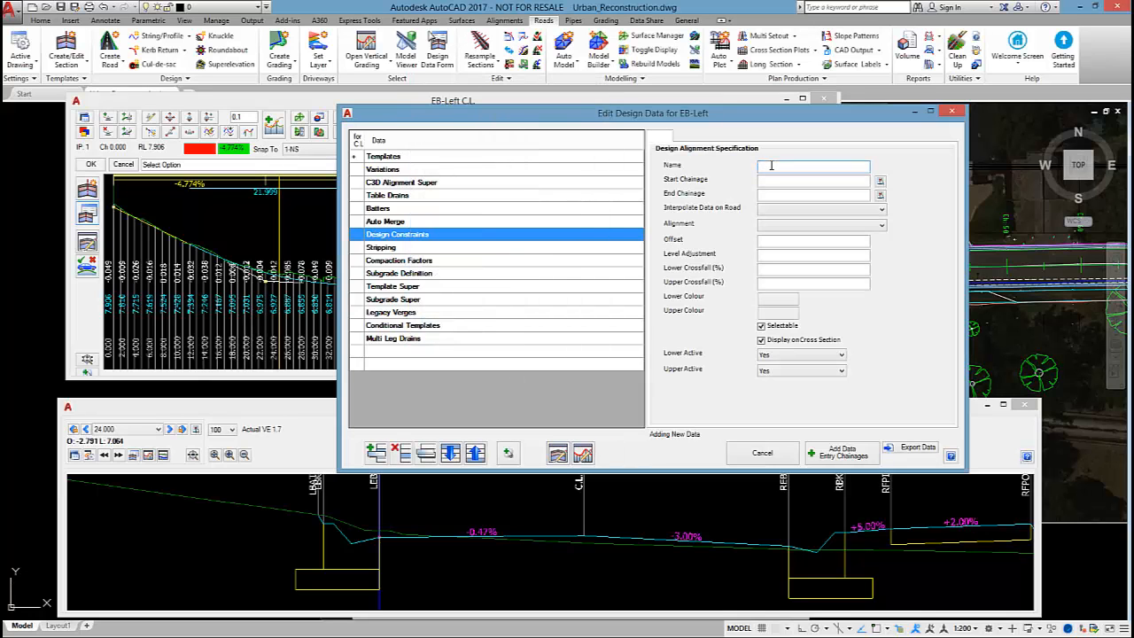
type("Xfall")
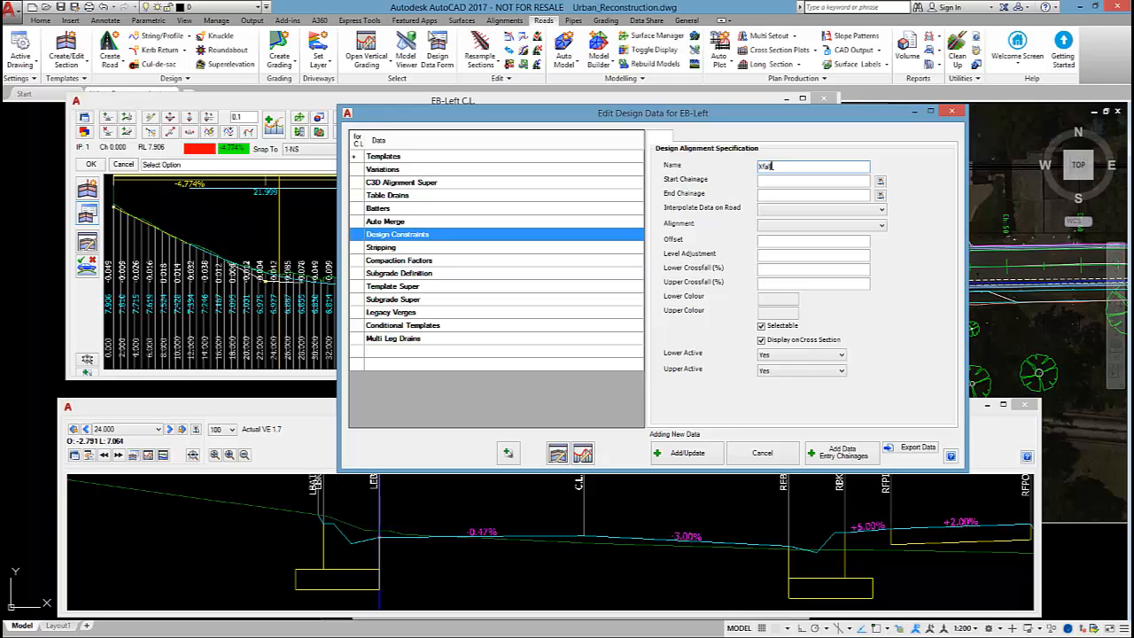
type("Road")
left_click(808, 182)
type("0")
left_click(802, 194)
type("1")
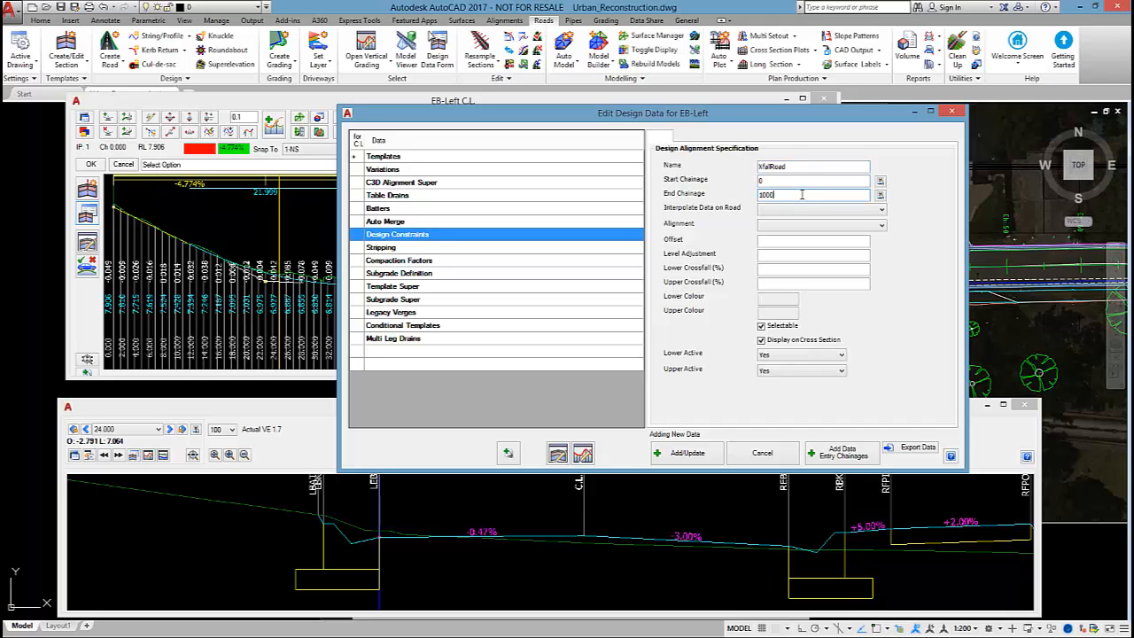
left_click(797, 214)
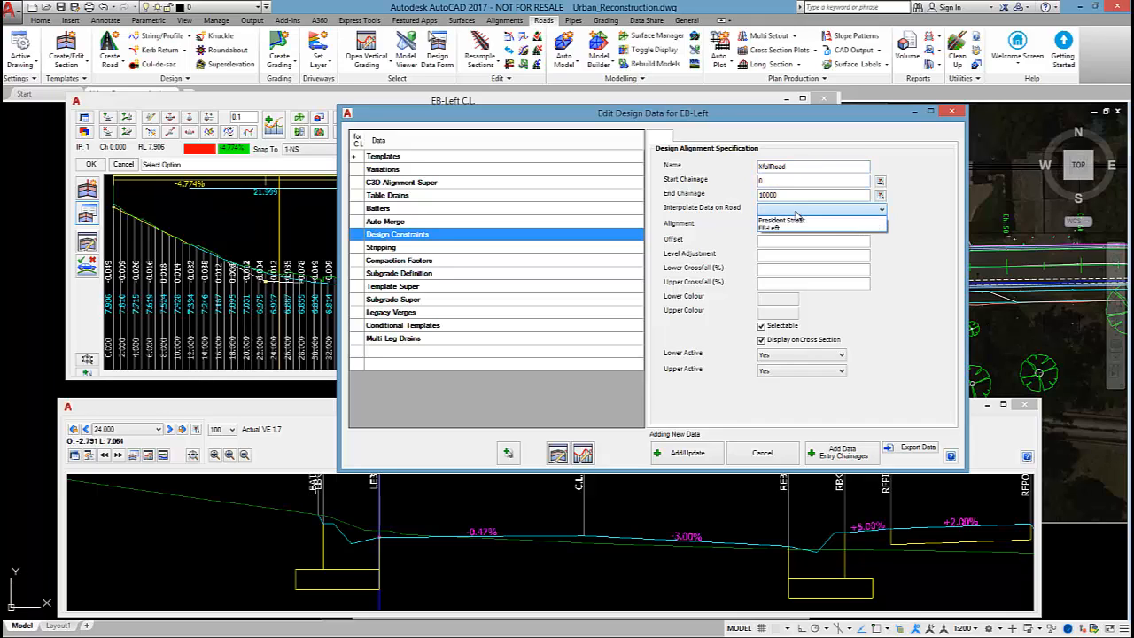
left_click(795, 225)
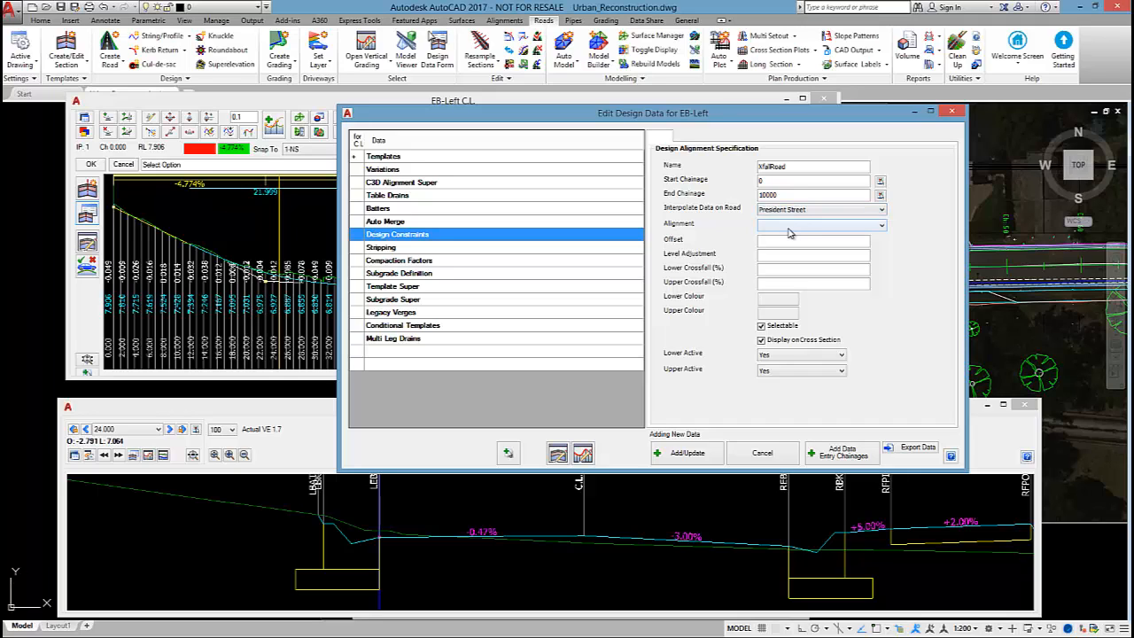
left_click(789, 232)
left_click(793, 274)
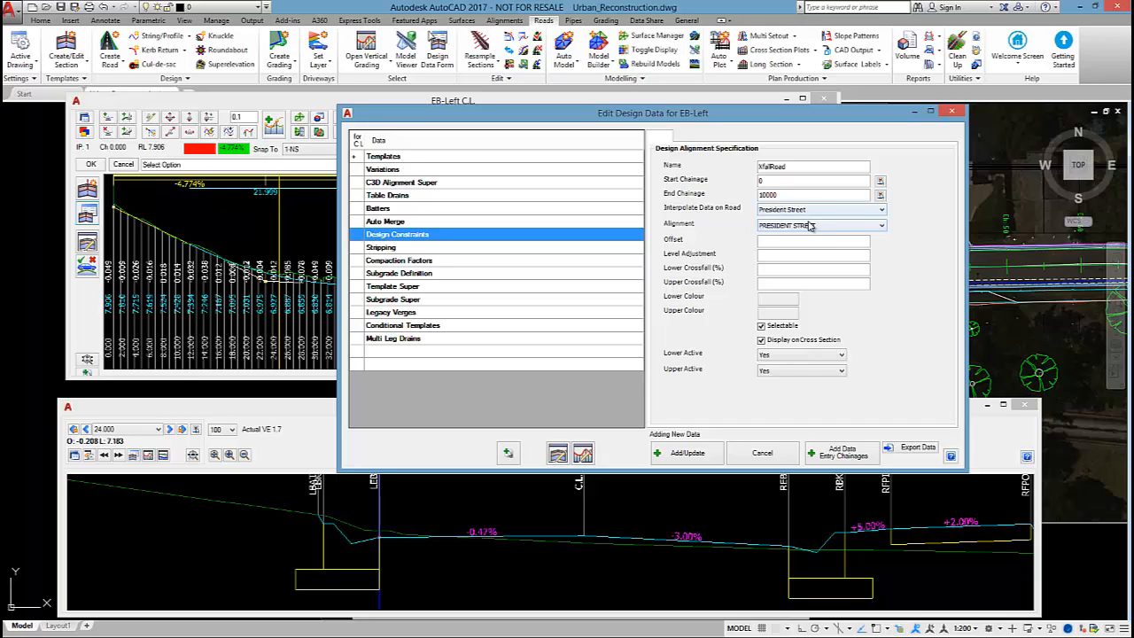
Set the constraint's lower crossfall to -2% and upper crossfall to -5%, leaving the offset and level adjustment blank.
left_click(773, 240)
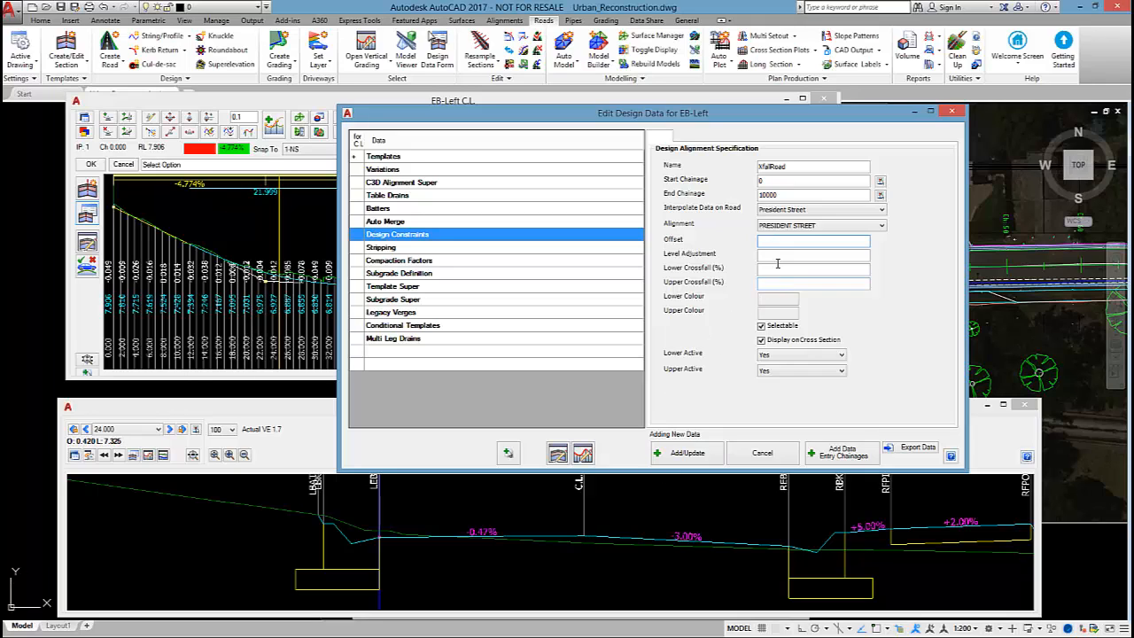
left_click(780, 257)
left_click(783, 269)
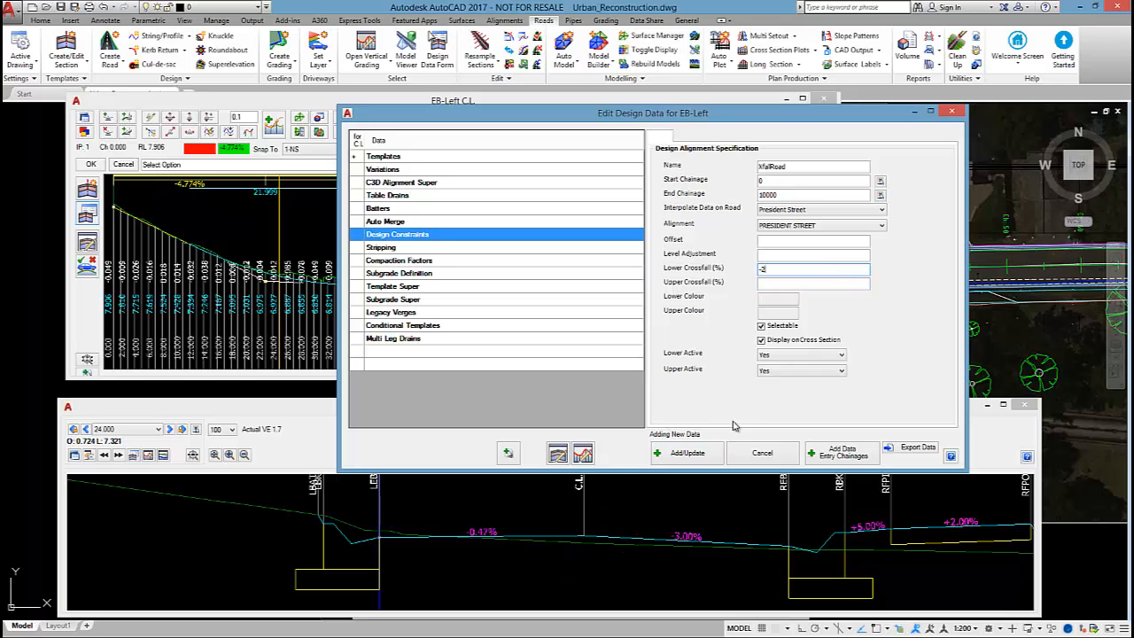
left_click(776, 282)
type("-5")
Colour the lower limit red and the upper limit pink, add the constraint to EB-Left, and close its design data form.
left_click(777, 299)
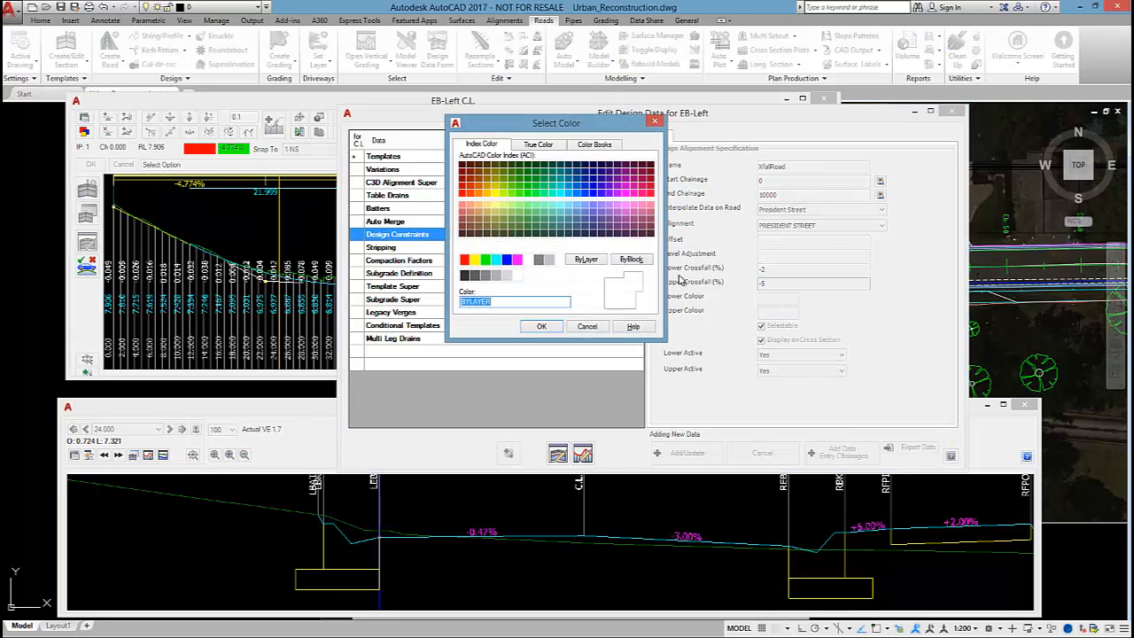
left_click(647, 191)
left_click(541, 326)
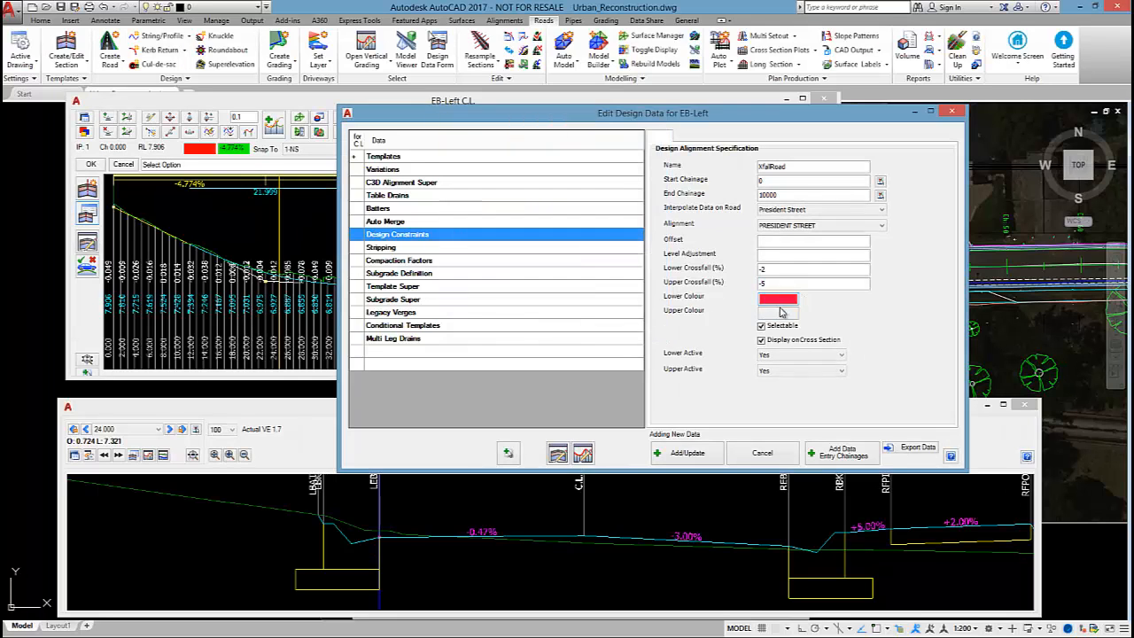
left_click(778, 312)
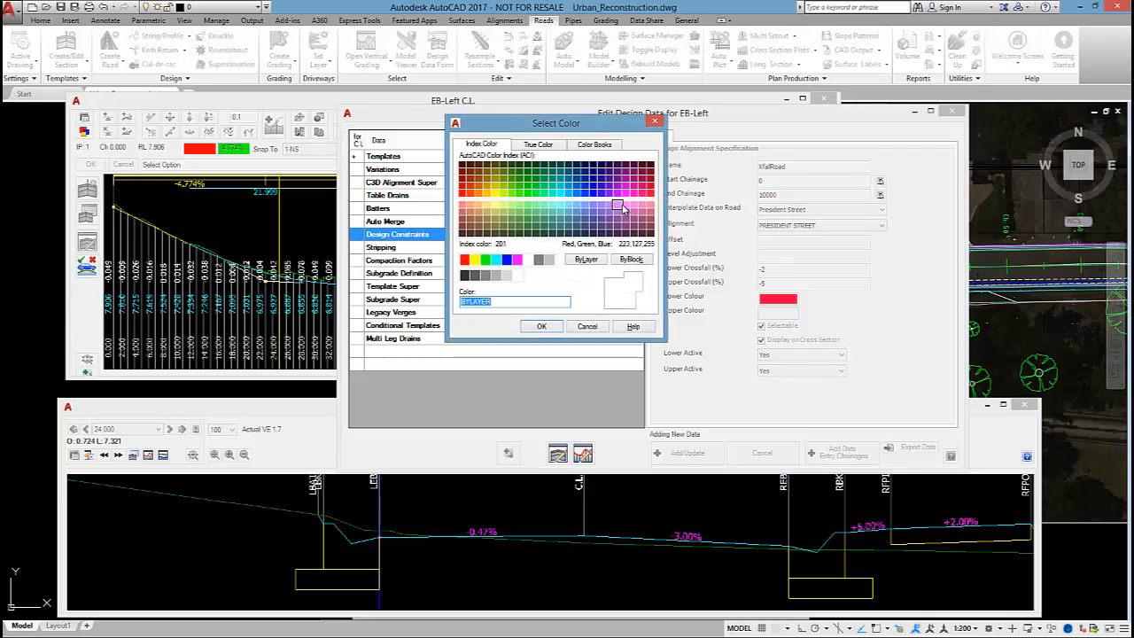
left_click(619, 206)
left_click(541, 326)
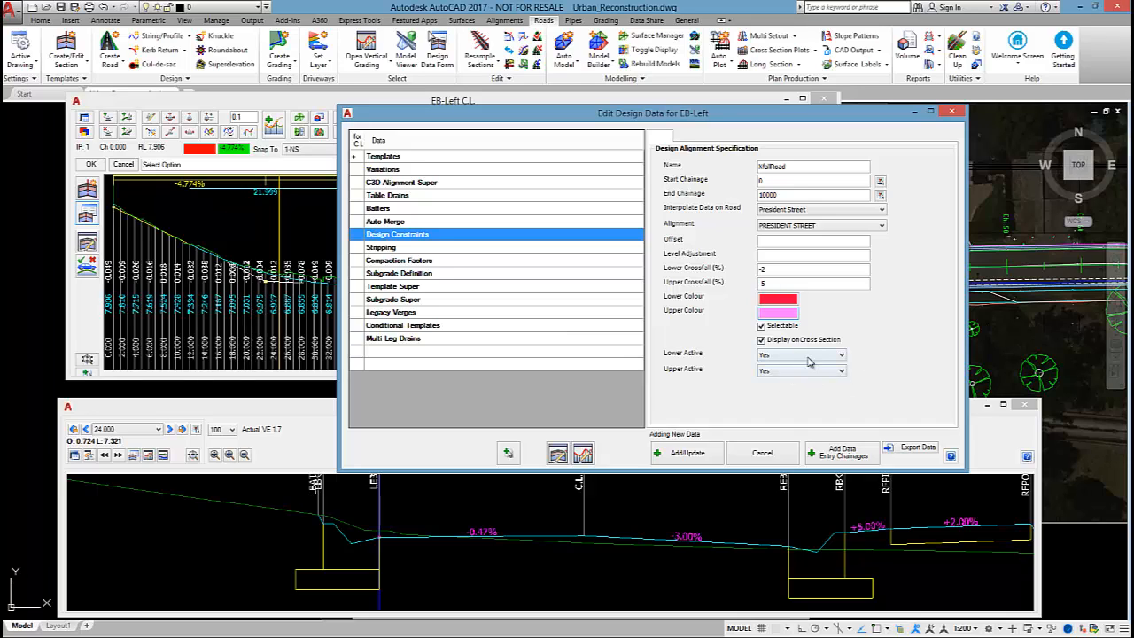
left_click(687, 452)
left_click(952, 110)
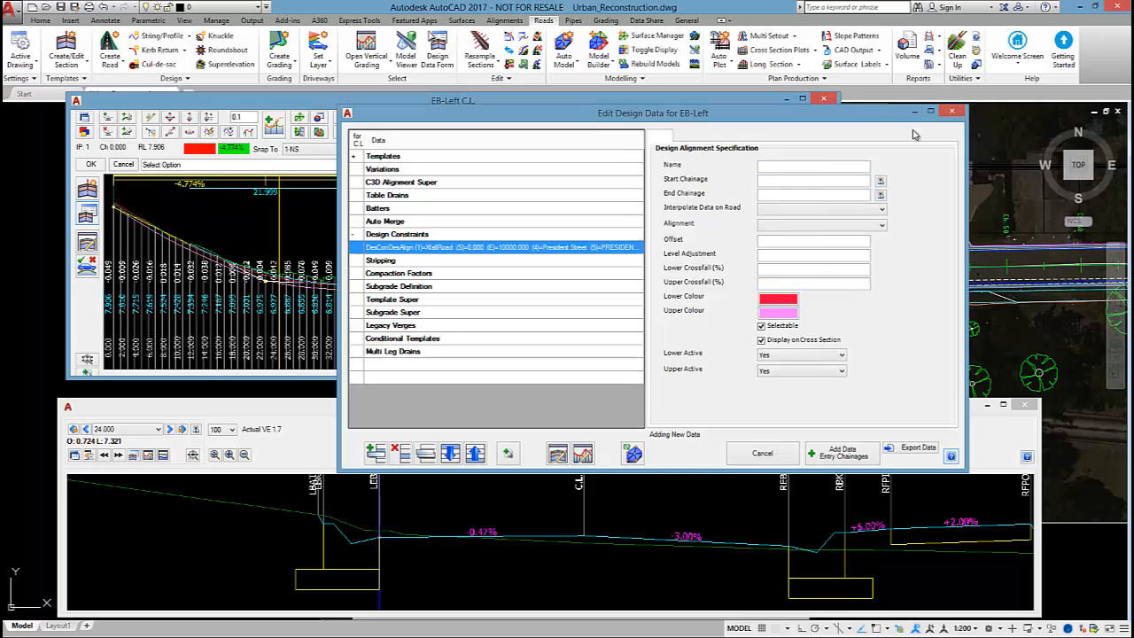
Lower the EB-Left vertical intersection point at Ch 22 to about RL 6.79, bringing the design line between the crossfall limits.
middle_click_drag(199, 290, 707, 276)
middle_click_drag(502, 271, 644, 272)
middle_click_drag(346, 276, 454, 277)
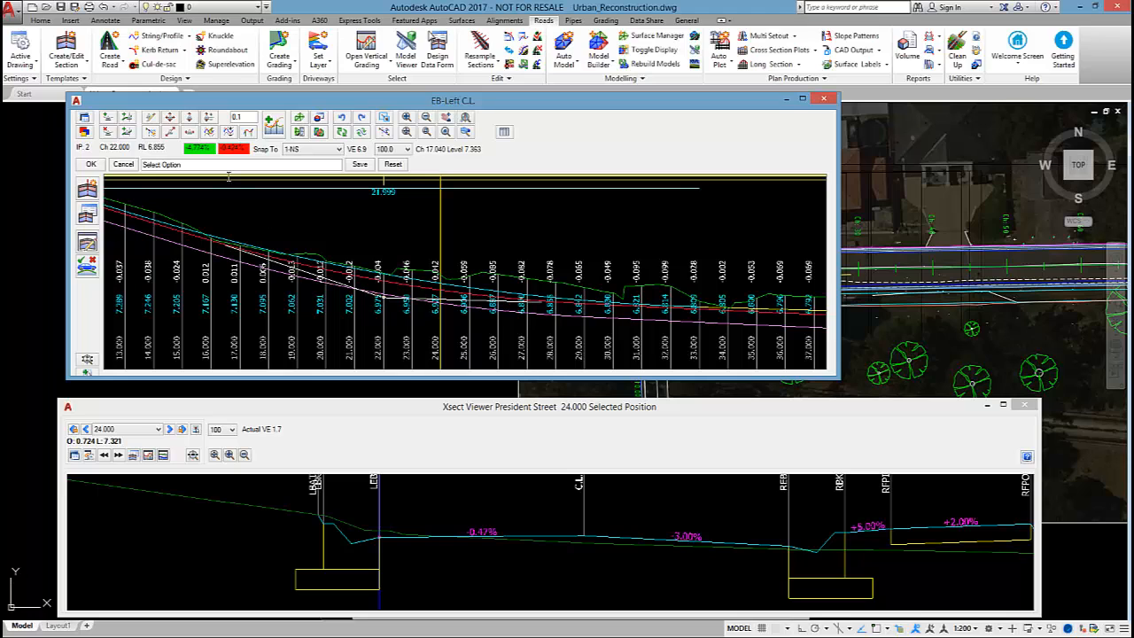
left_click(192, 118)
left_click(383, 303)
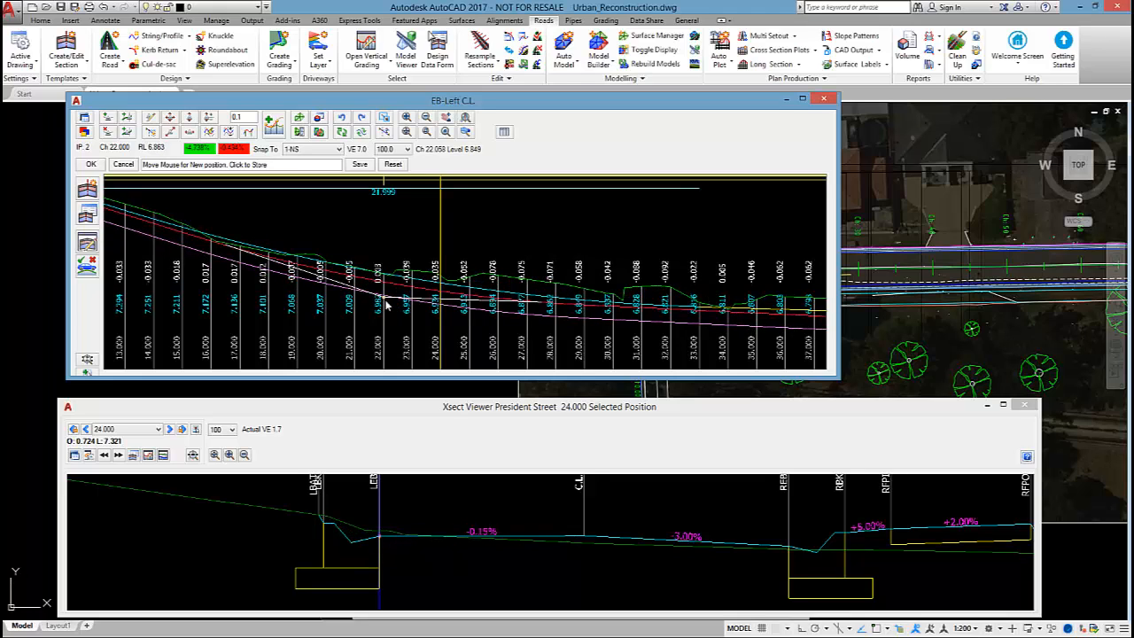
left_click(383, 310)
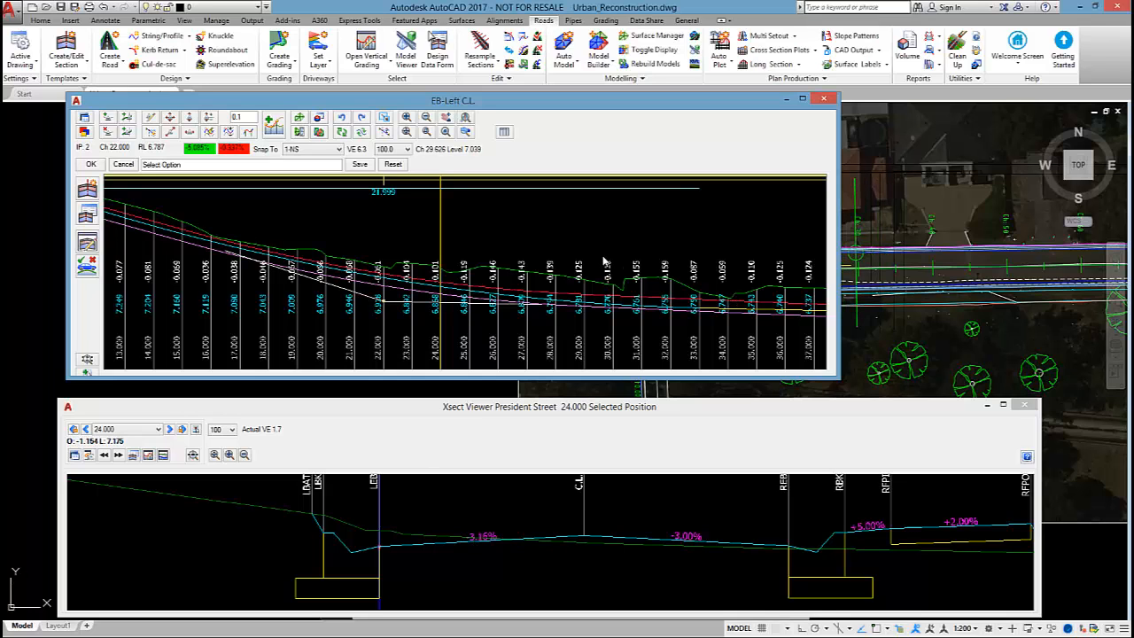
Inspect the design line near Ch 24, and try raising the intersection point at Ch 22 to about RL 6.91.
scroll(607, 260, "down", 5)
scroll(665, 310, "up", 5)
scroll(664, 310, "up", 3)
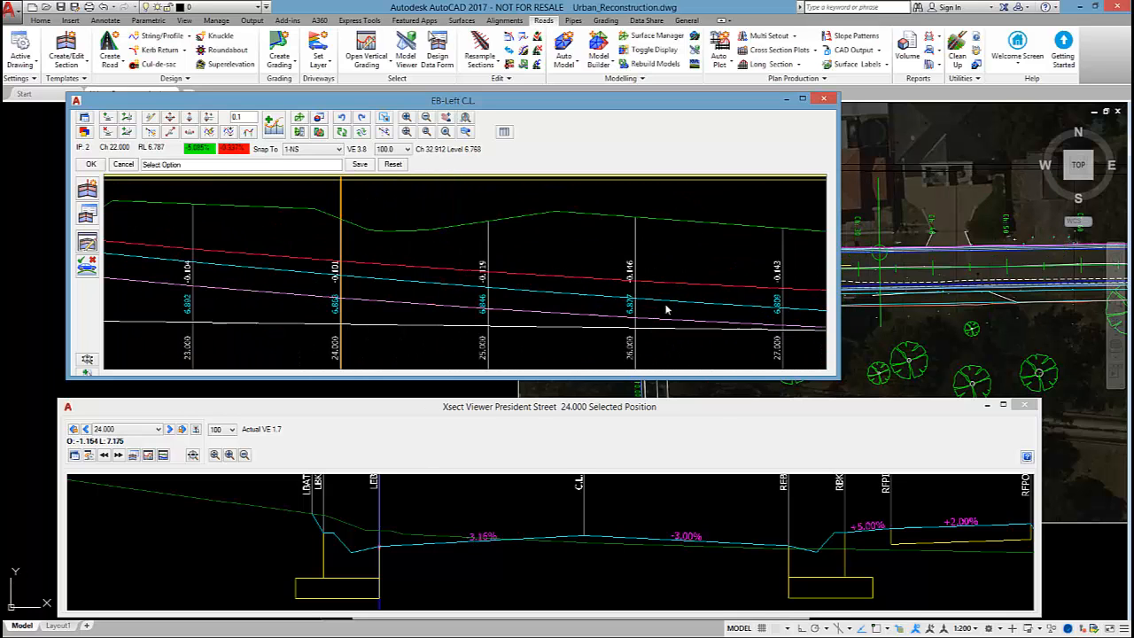
scroll(624, 305, "down", 3)
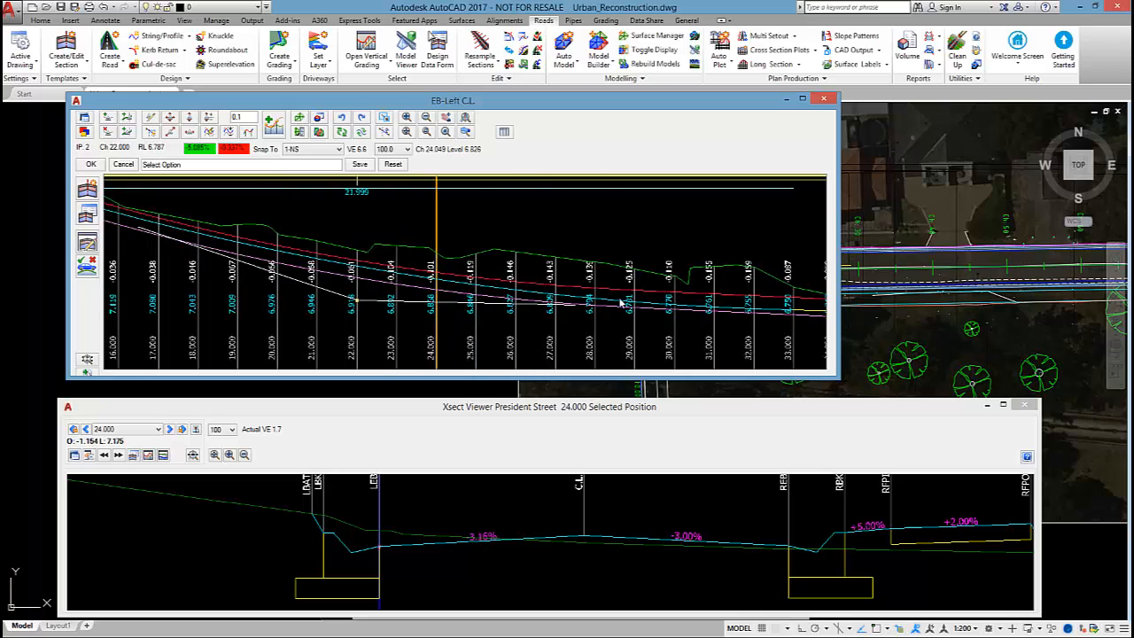
scroll(583, 308, "up", 2)
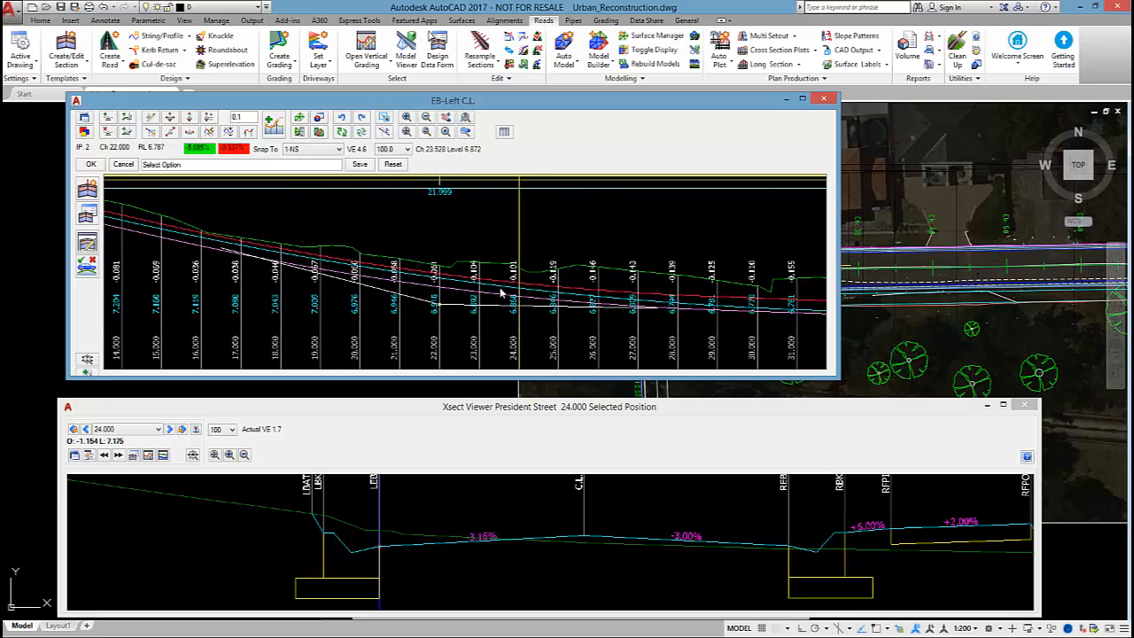
left_click(188, 118)
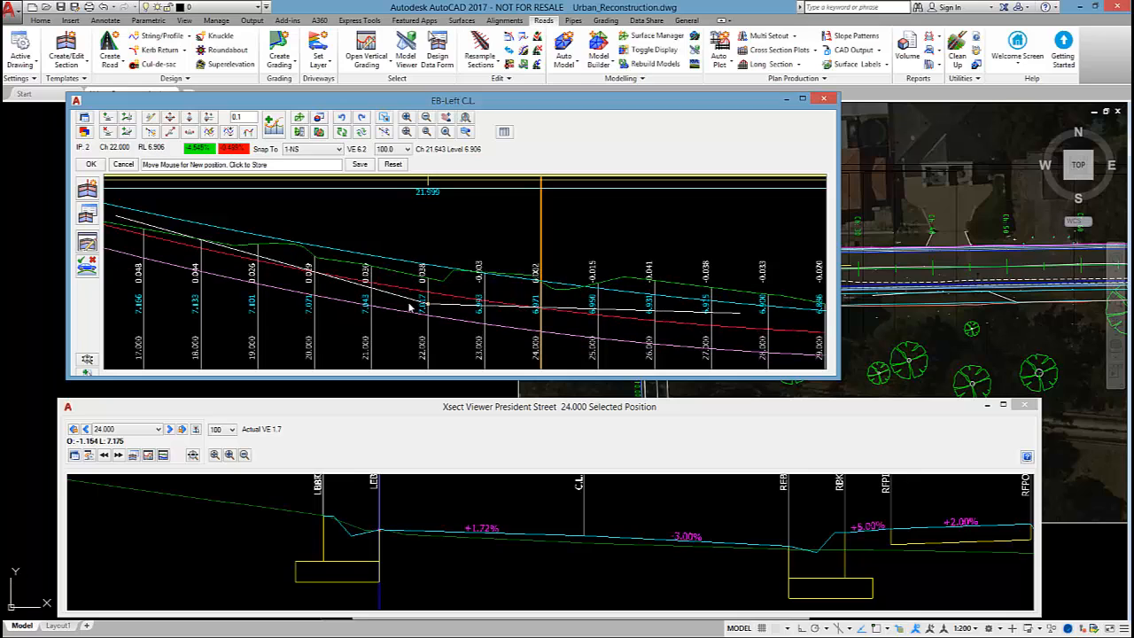
left_click(408, 305)
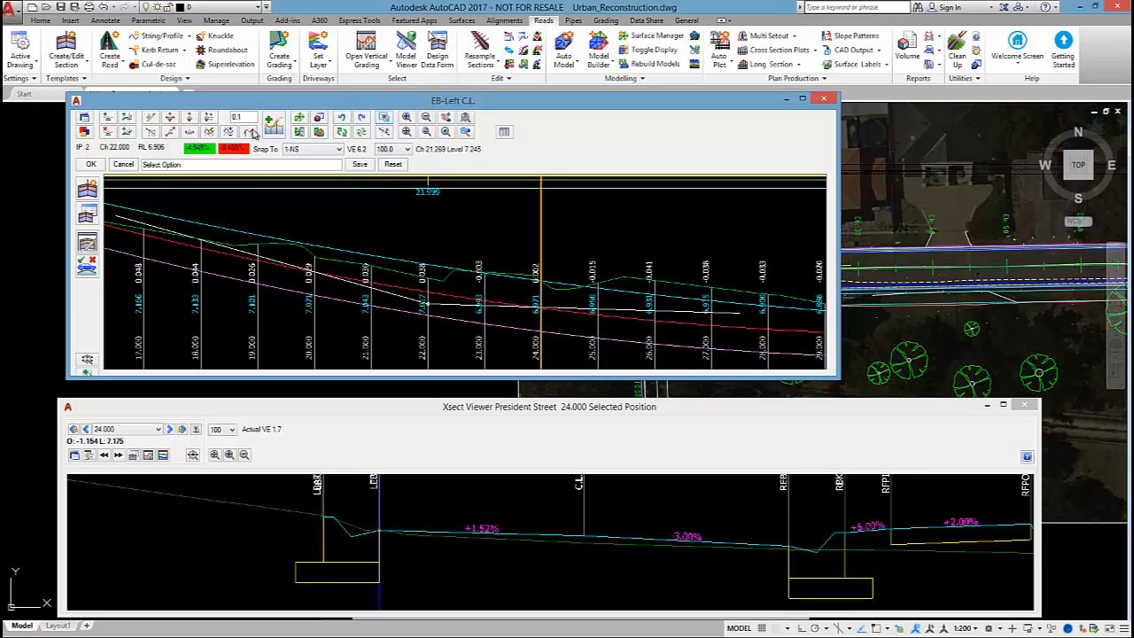
Move the Ch 22 intersection point back down to about RL 6.79 so the profile lies between the red and pink limits.
left_click(188, 117)
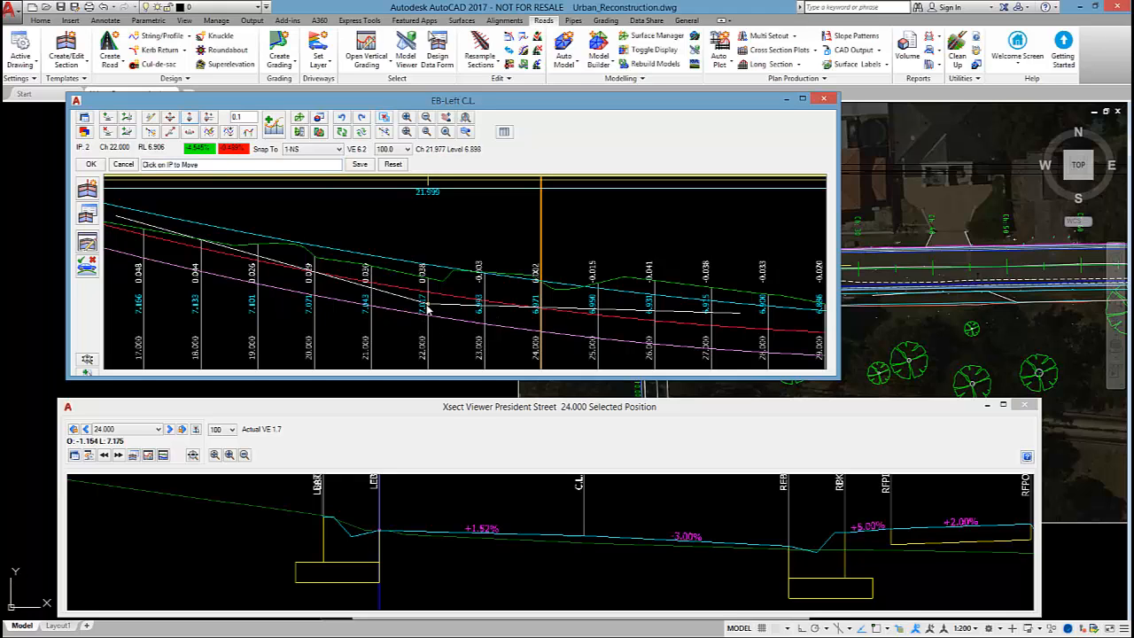
left_click(426, 307)
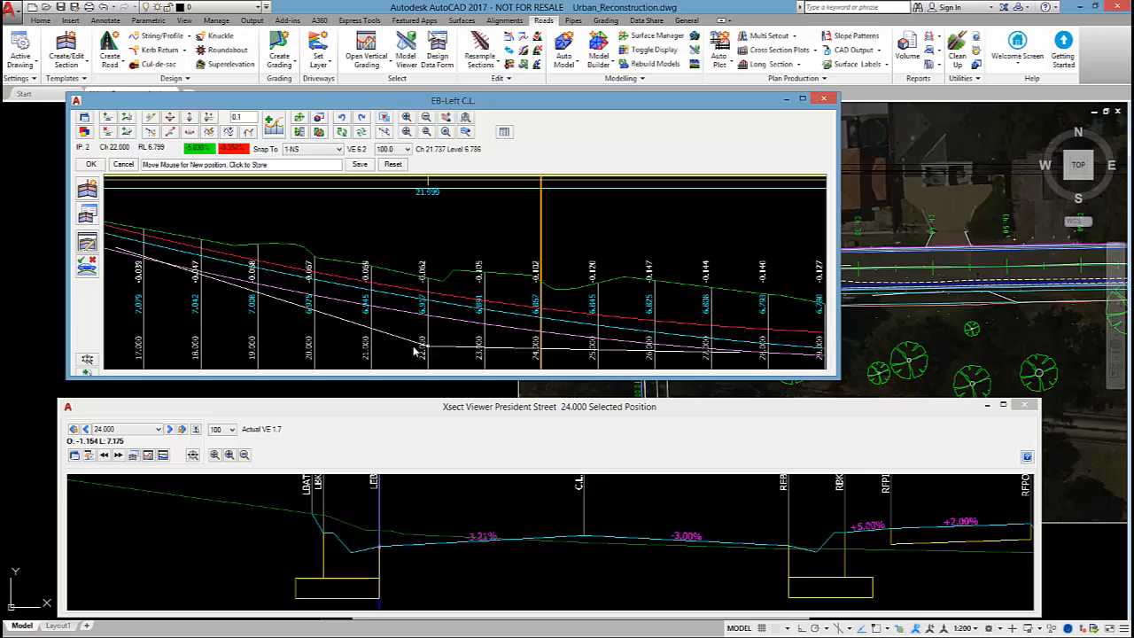
left_click(585, 237)
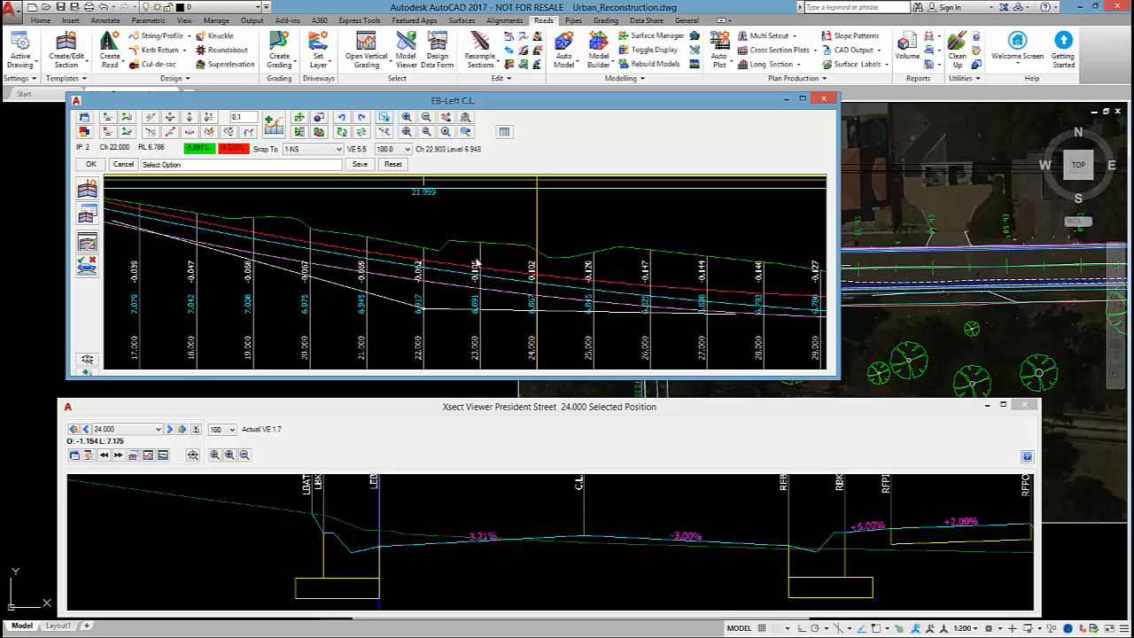
Widen the EB-Left vertical grading window and examine the profile around Ch 22 against the crossfall limit lines.
scroll(479, 263, "down", 5)
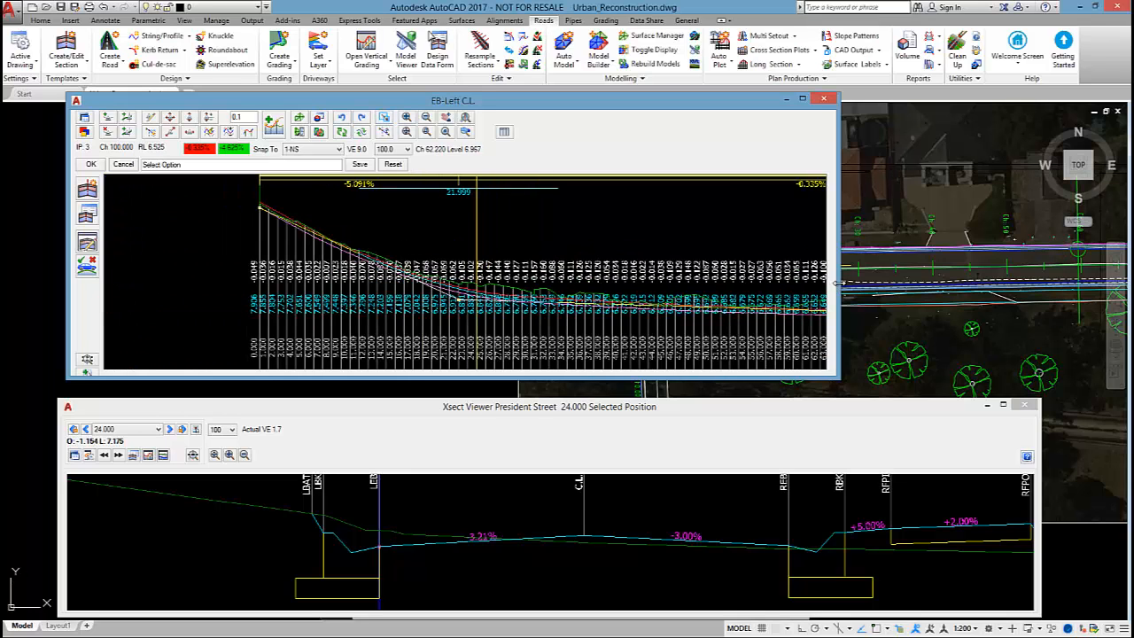
left_click_drag(838, 283, 1048, 284)
scroll(568, 304, "up", 5)
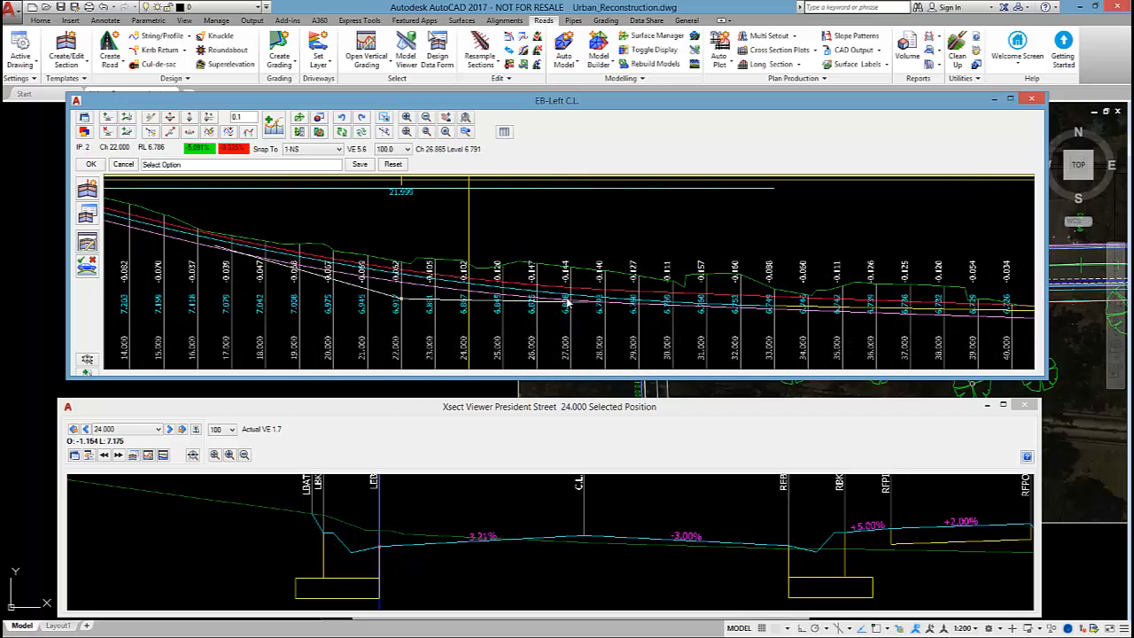
scroll(485, 305, "up", 4)
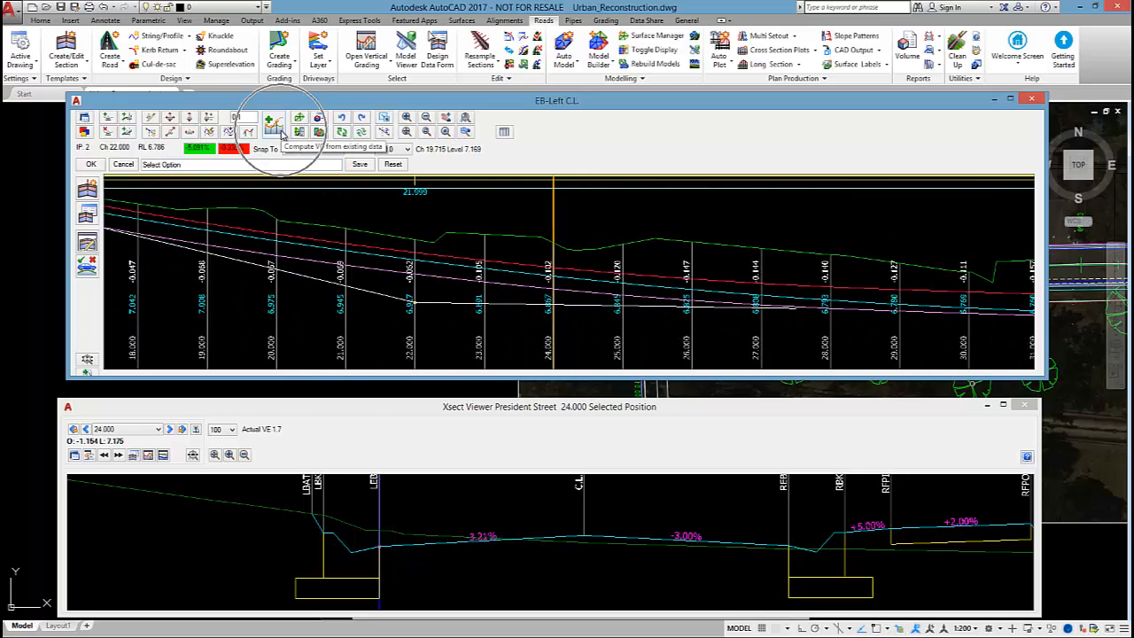
Add a vertical curve constraint for EB-Left using EB-Left-XfallRoad-L.env from chainage 0 to 10000.
left_click(278, 130)
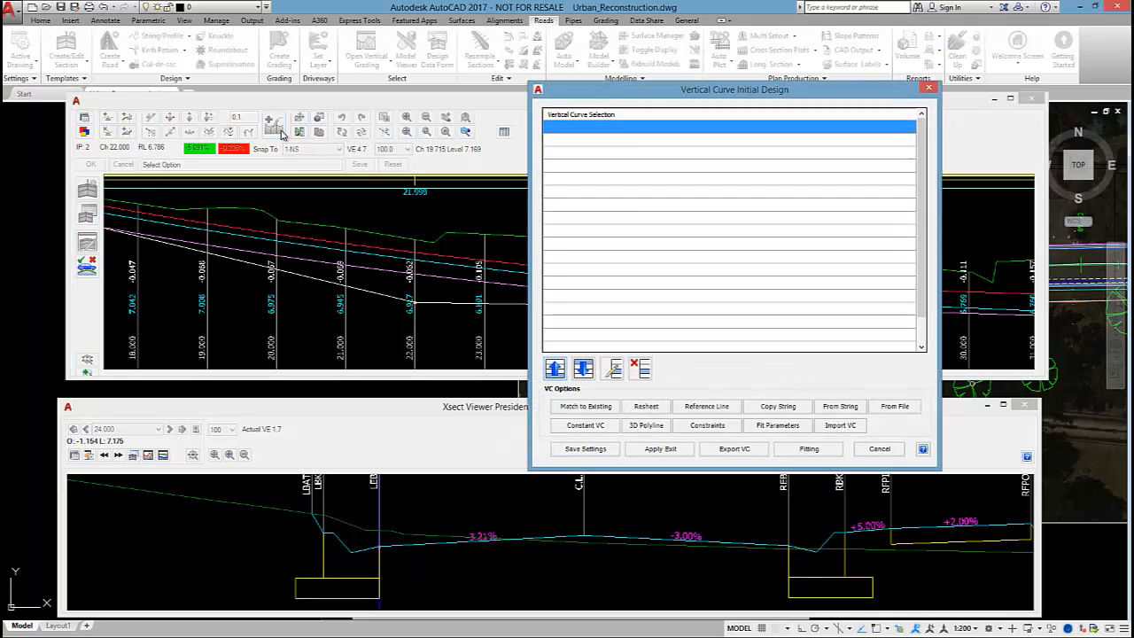
left_click(708, 426)
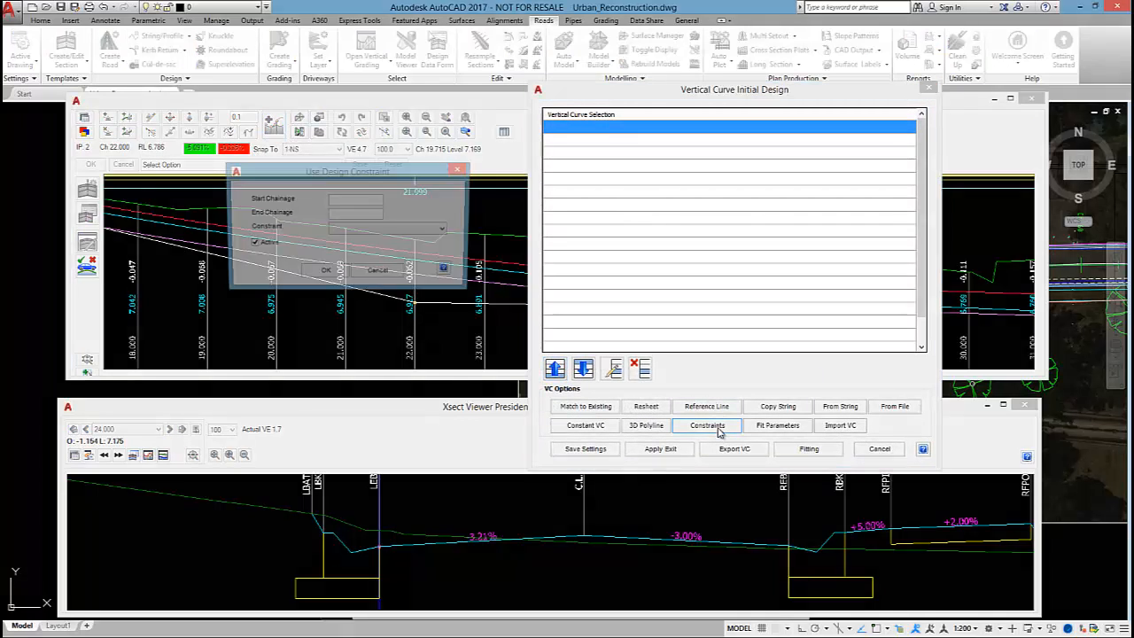
left_click(353, 215)
type("10000")
left_click(357, 230)
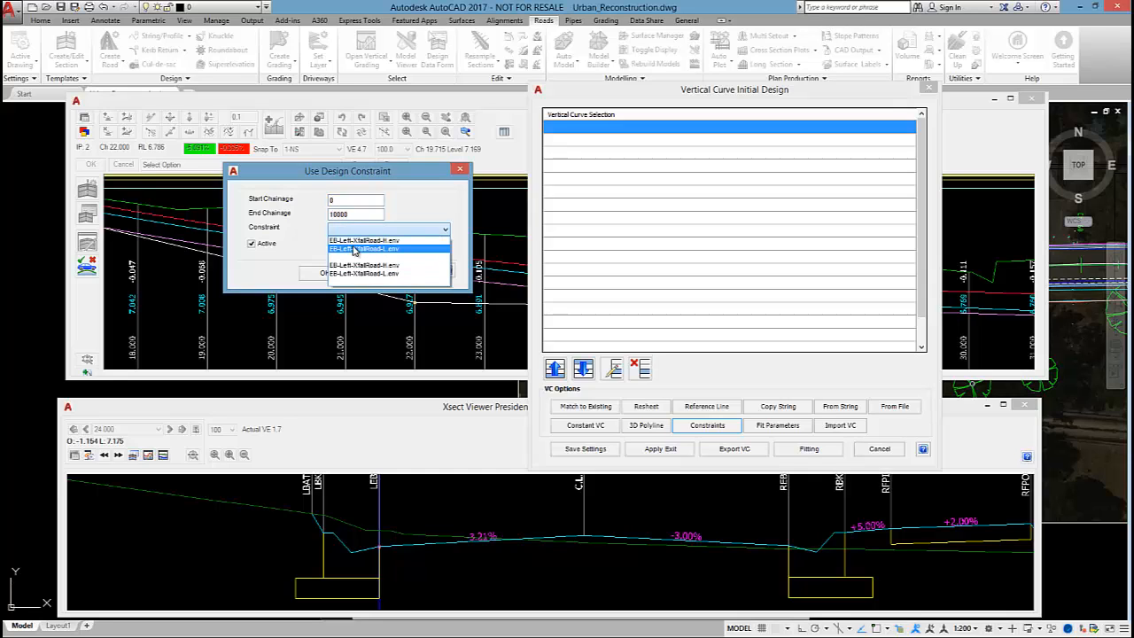
left_click(361, 240)
left_click(365, 230)
left_click(366, 251)
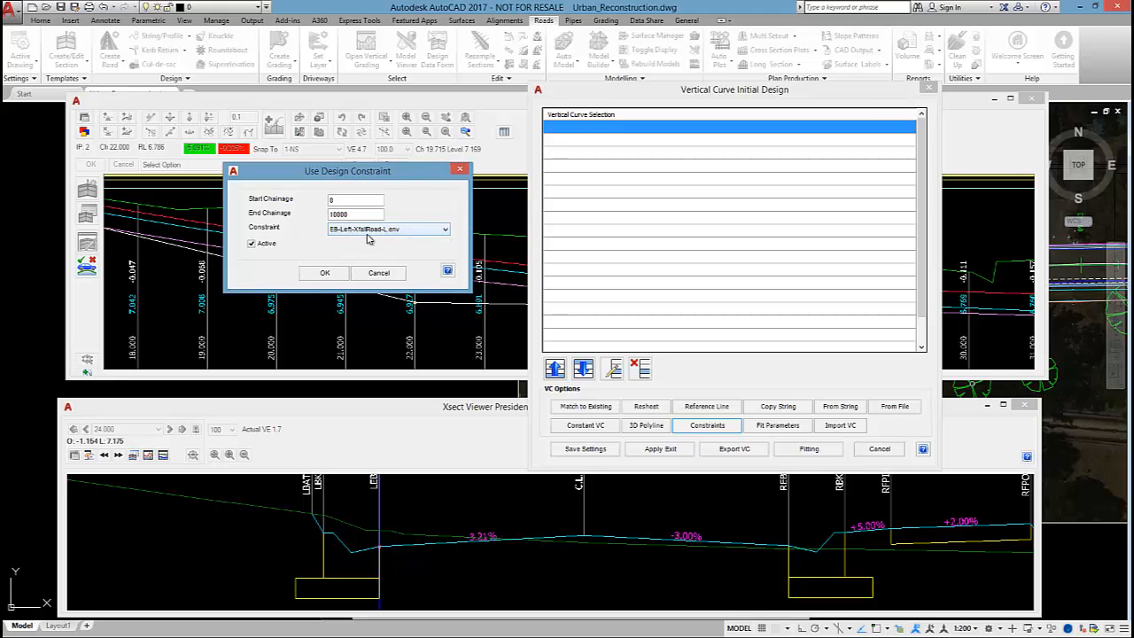
left_click(325, 274)
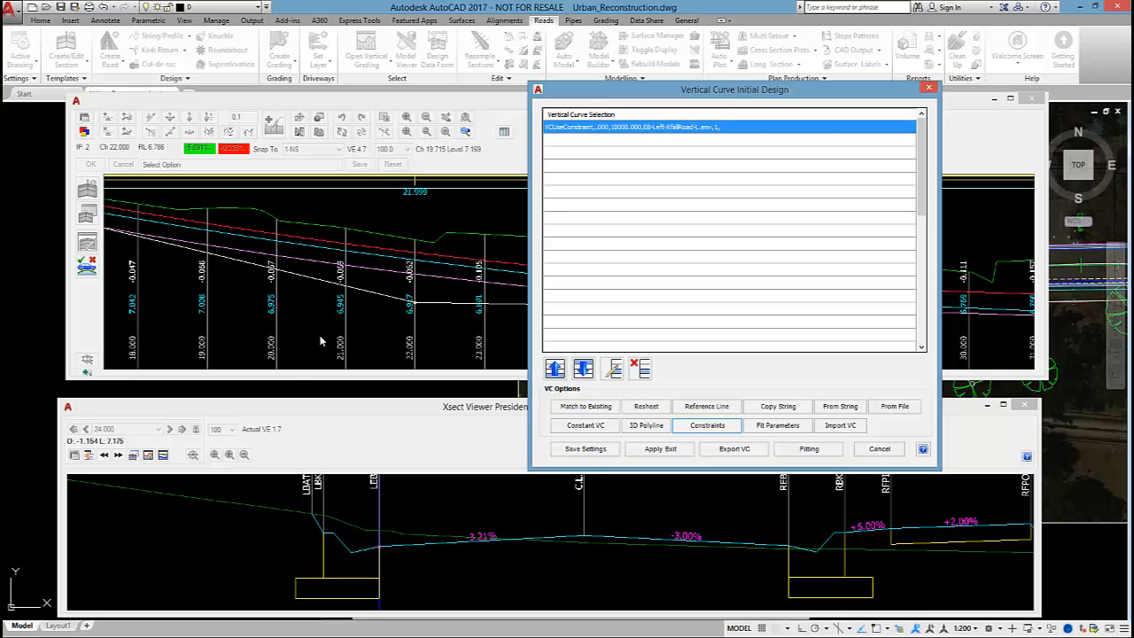
Add fit parameters from chainage 0 to 10000 with cut and fill factors 0.05 and minimum curve length 20, and apply the vertical curve design.
left_click(798, 432)
left_click(797, 429)
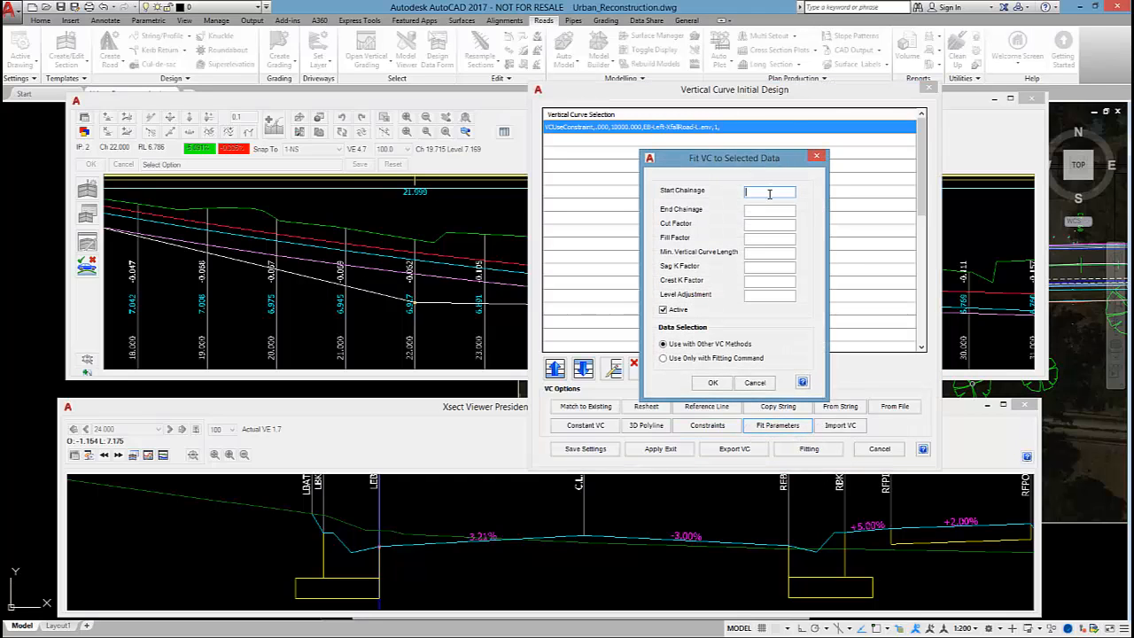
left_click(768, 210)
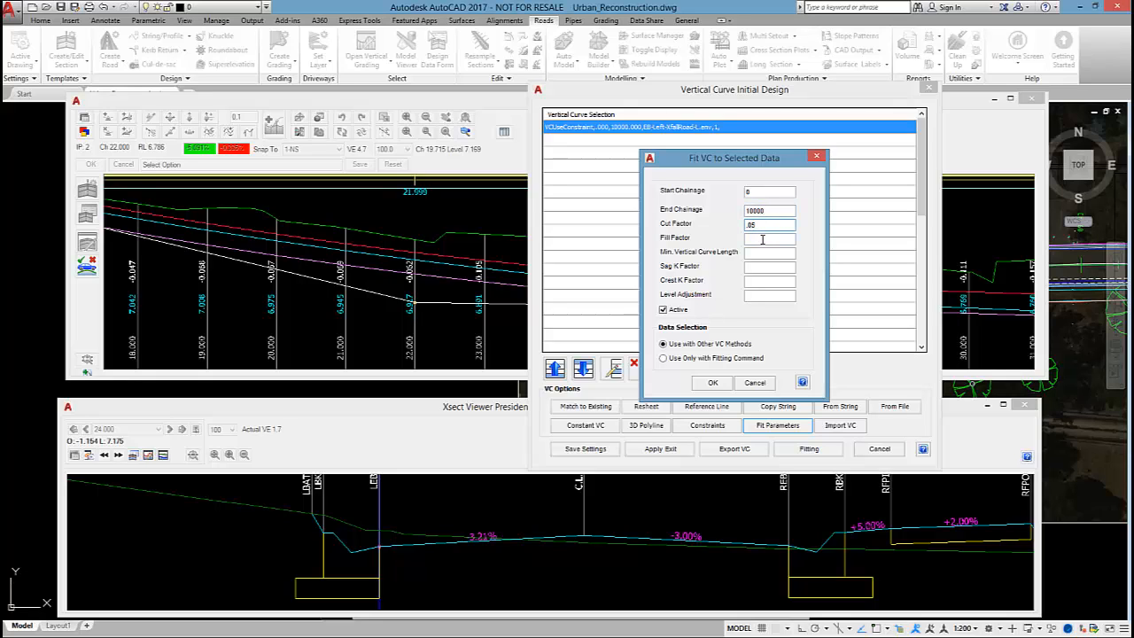
left_click(771, 236)
left_click(714, 381)
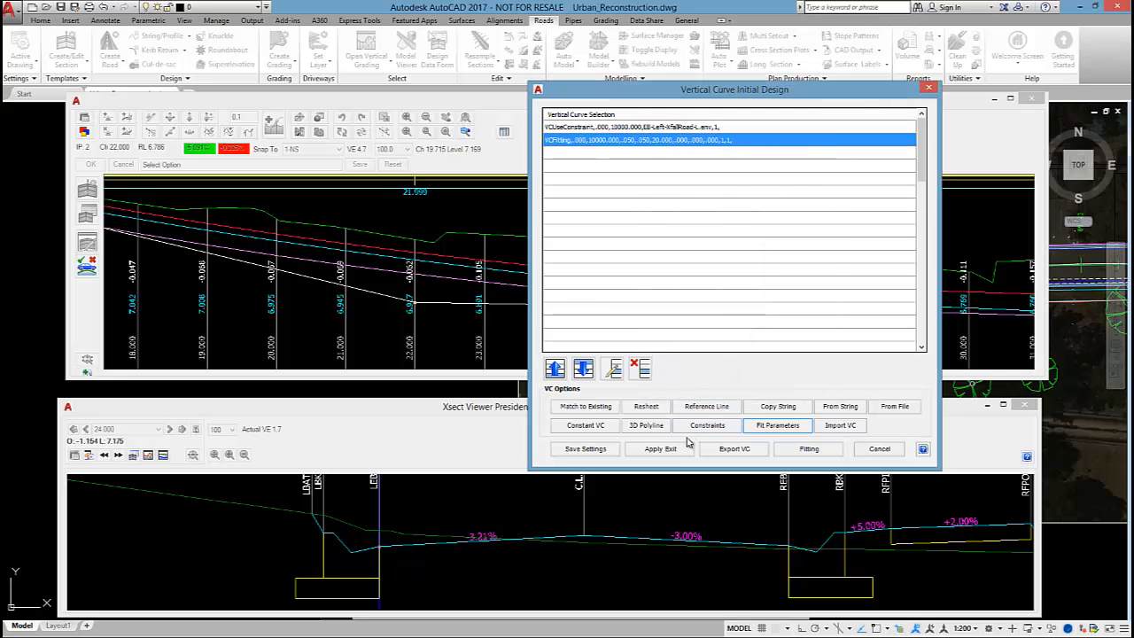
left_click(662, 448)
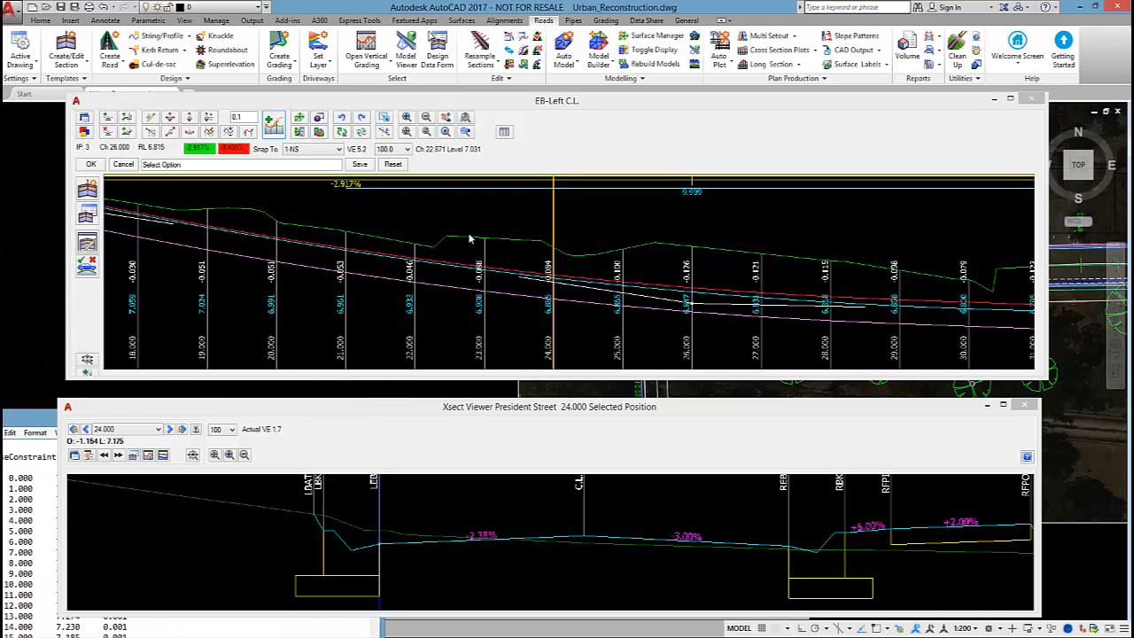
Examine the fitted EB-Left design line along its length against the existing surface and the crossfall limit lines.
middle_click_drag(497, 244, 532, 253)
scroll(524, 258, "down", 5)
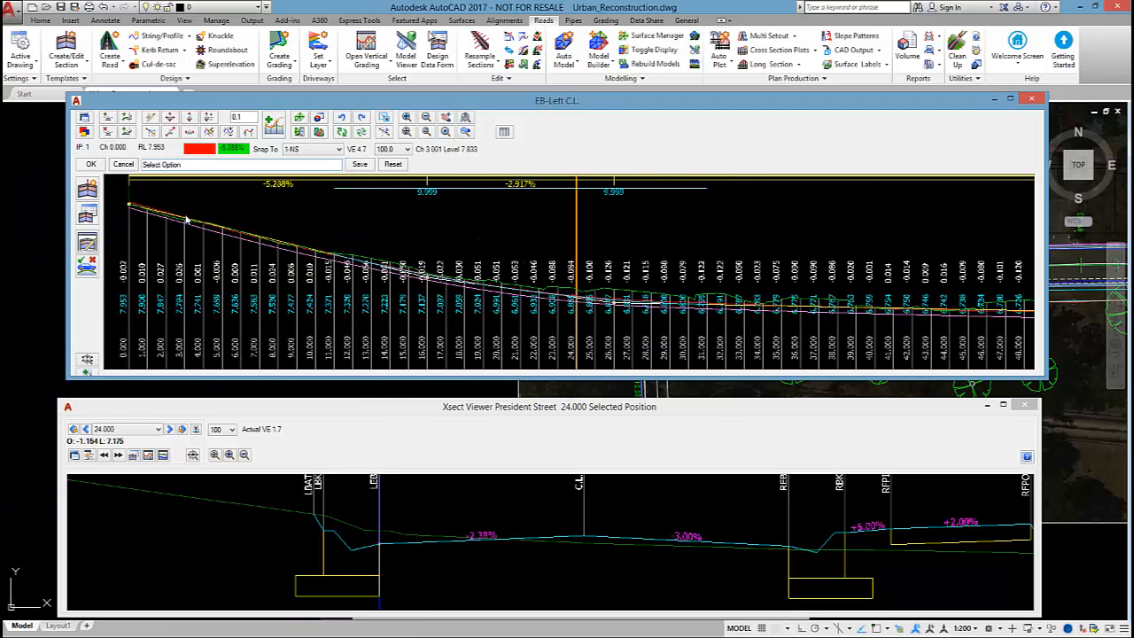
scroll(534, 285, "up", 4)
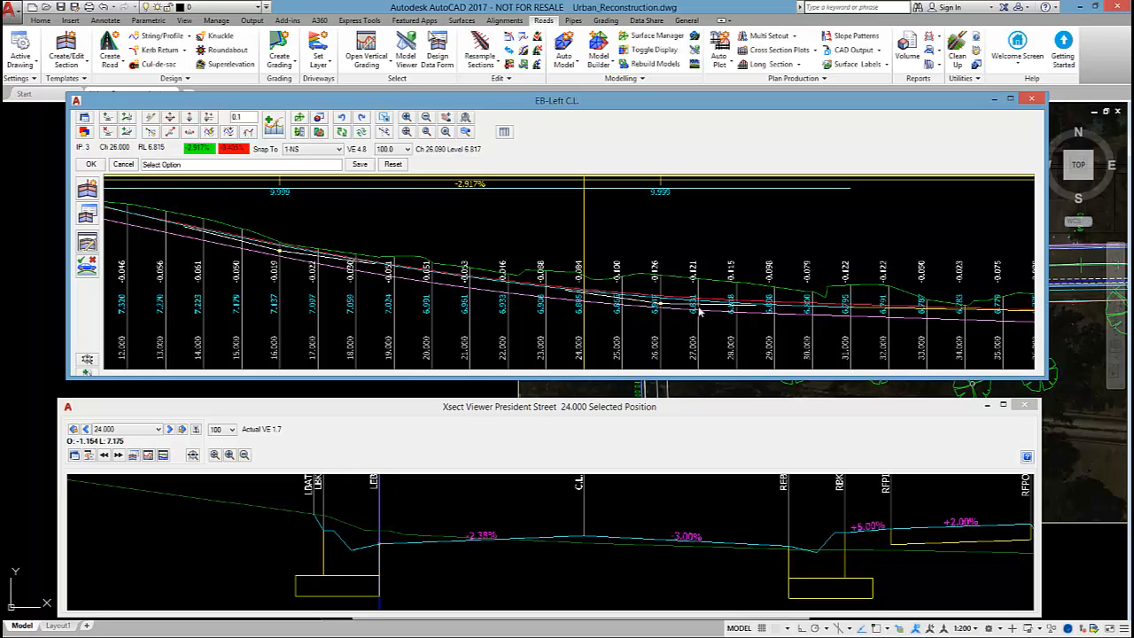
middle_click_drag(734, 306, 463, 282)
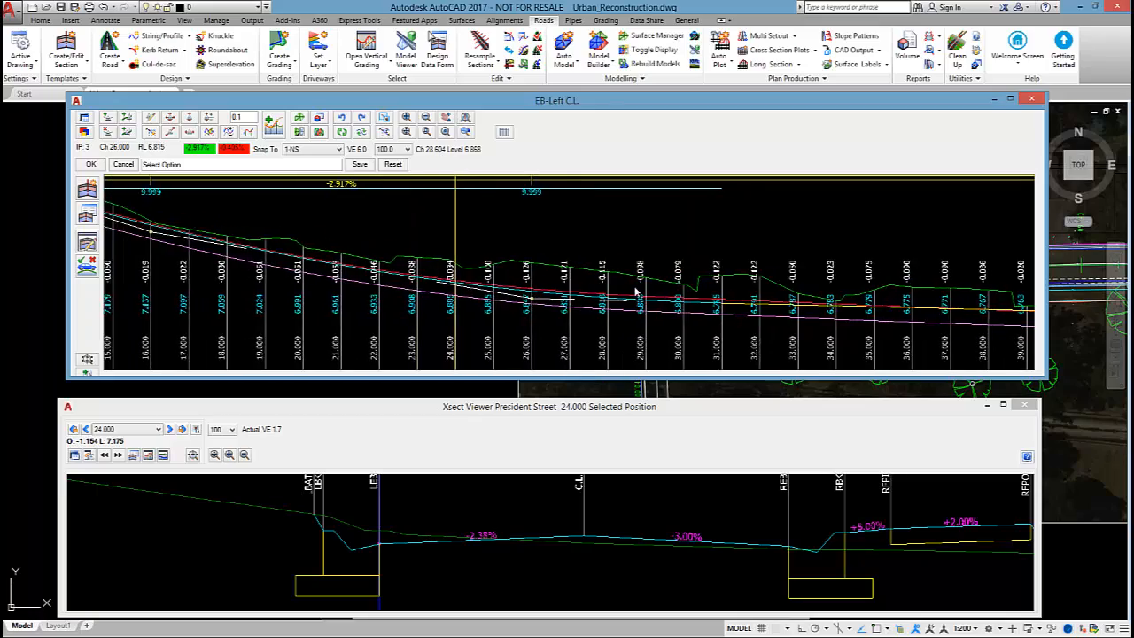
middle_click_drag(755, 278, 604, 275)
middle_click_drag(713, 285, 169, 226)
middle_click_drag(381, 284, 855, 325)
scroll(841, 319, "down", 6)
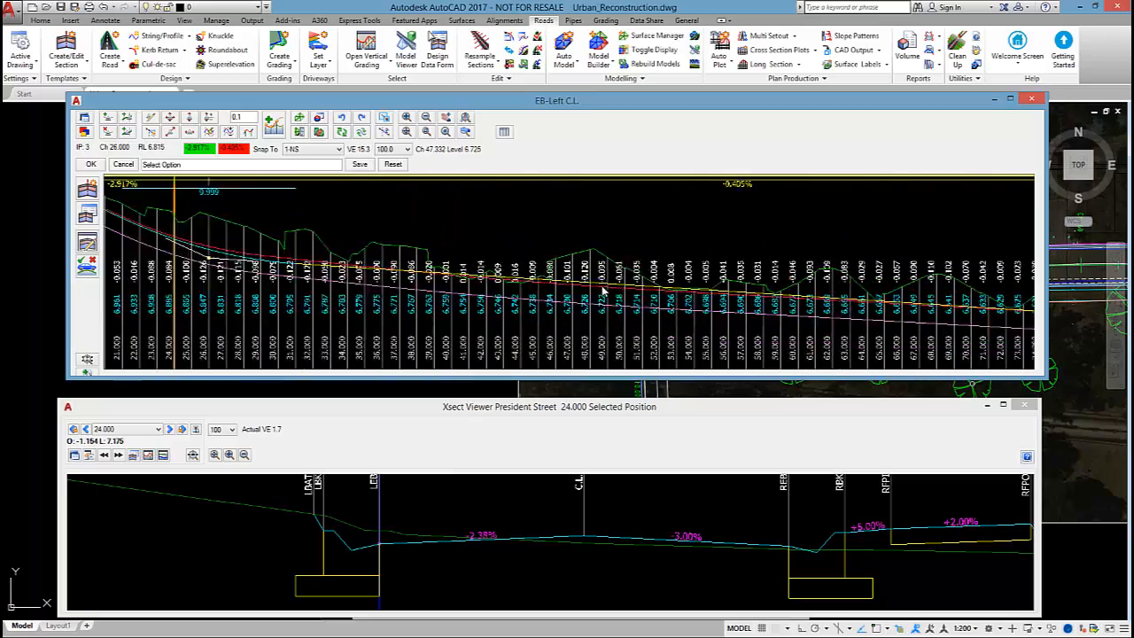
middle_click_drag(666, 310, 890, 328)
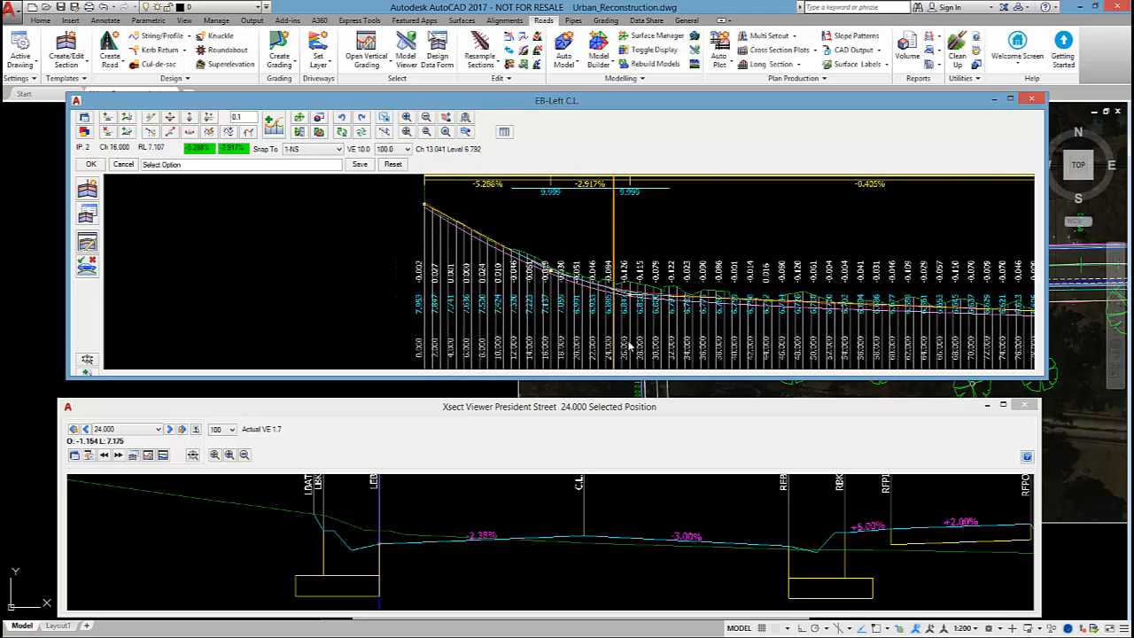
middle_click_drag(630, 349, 717, 352)
Step through the President Street cross sections from Ch 25 to Ch 64, checking the left-hand crossfall at each chainage.
left_click(169, 429)
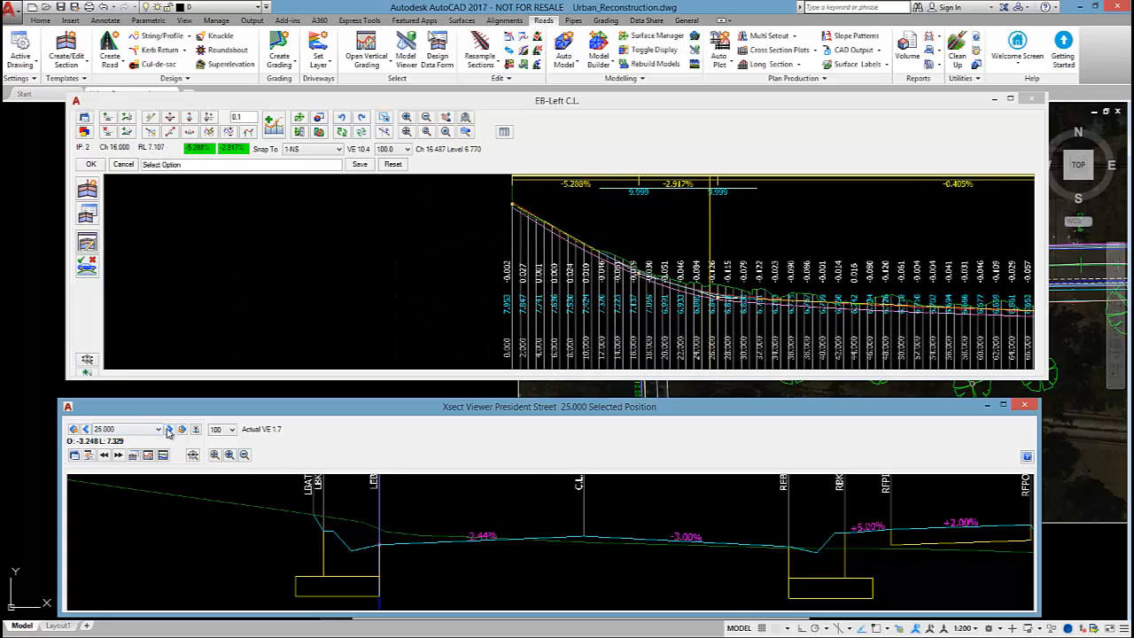
left_click(169, 429)
left_click(169, 428)
left_click(169, 429)
left_click(170, 429)
left_click(169, 428)
left_click(169, 429)
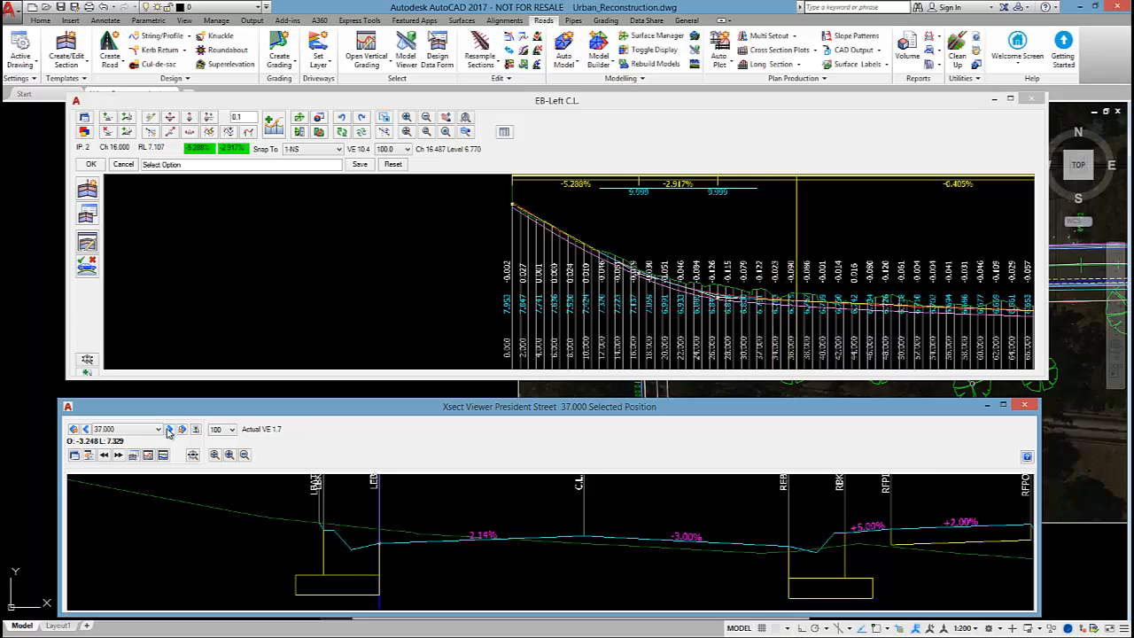
left_click(169, 429)
left_click(169, 429)
middle_click_drag(795, 302, 457, 273)
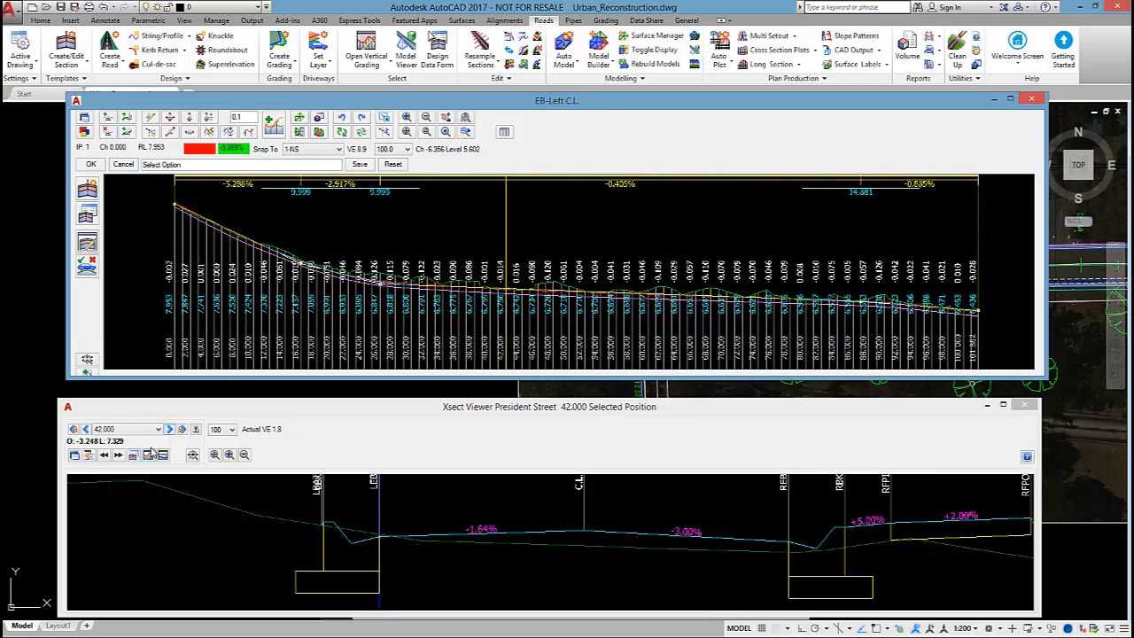
left_click(169, 429)
left_click(169, 429)
left_click(169, 429)
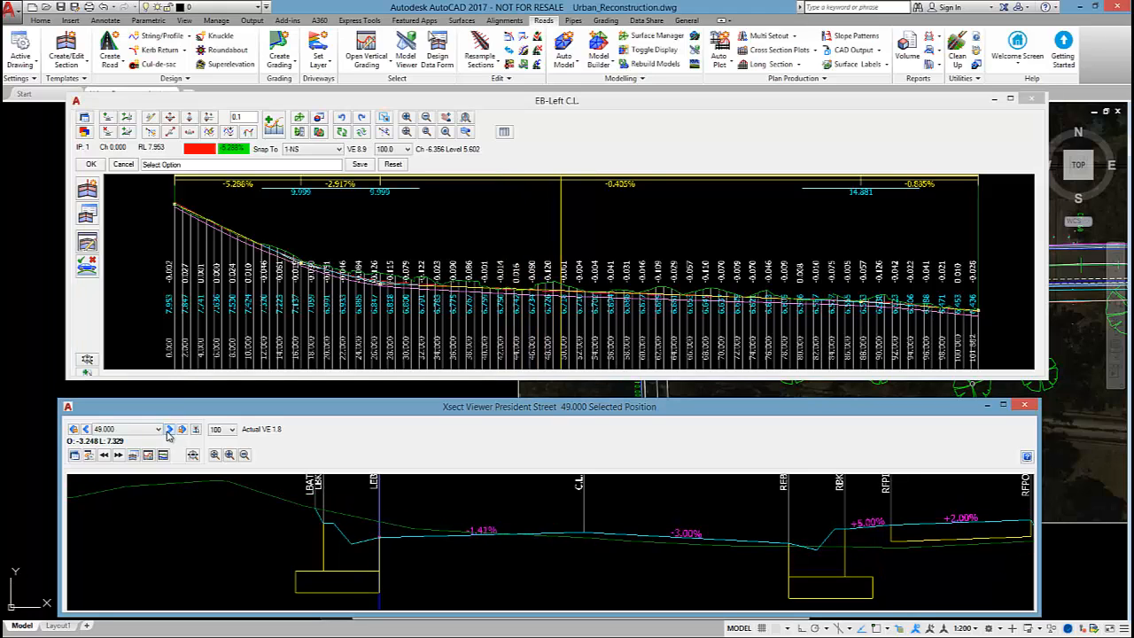
left_click(170, 428)
left_click(170, 429)
left_click(170, 429)
left_click(169, 429)
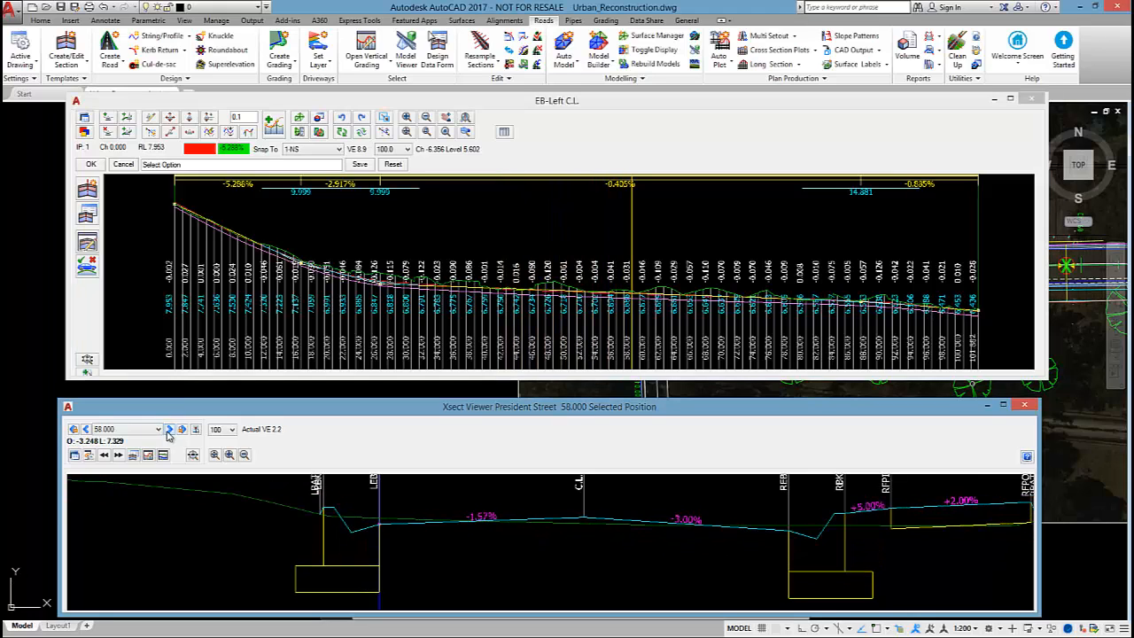
left_click(170, 429)
left_click(169, 429)
left_click(169, 429)
Lower the EB-Left vertical intersection point at Ch 87 to about RL 6.54, and accept the vertical grading.
left_click(743, 268)
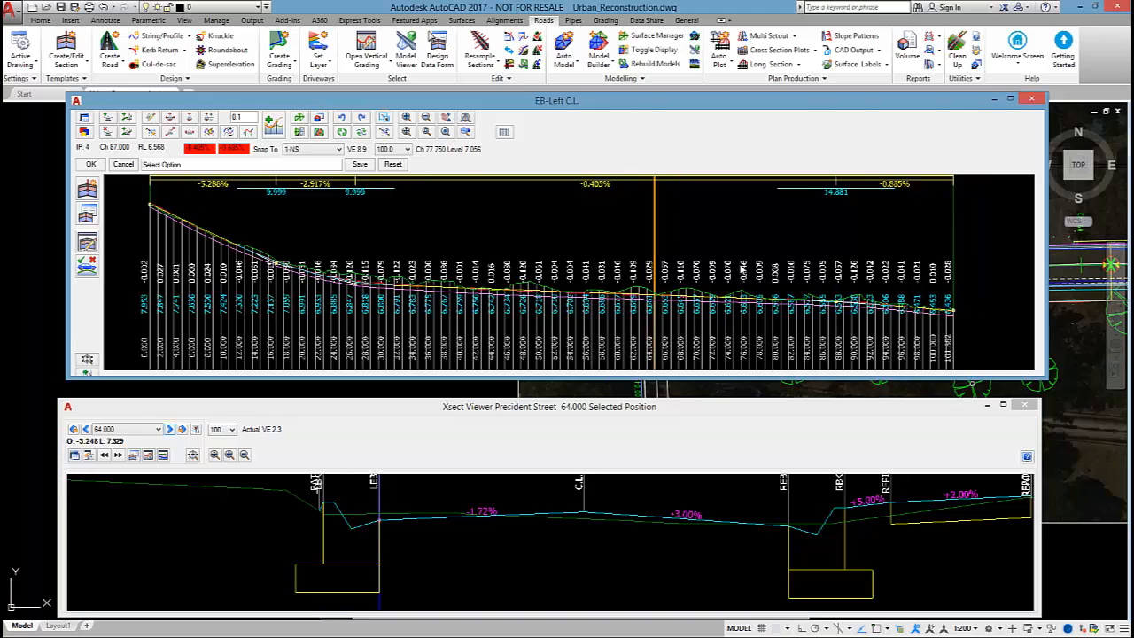
middle_click_drag(743, 268, 718, 269)
scroll(849, 285, "up", 3)
middle_click_drag(863, 303, 488, 269)
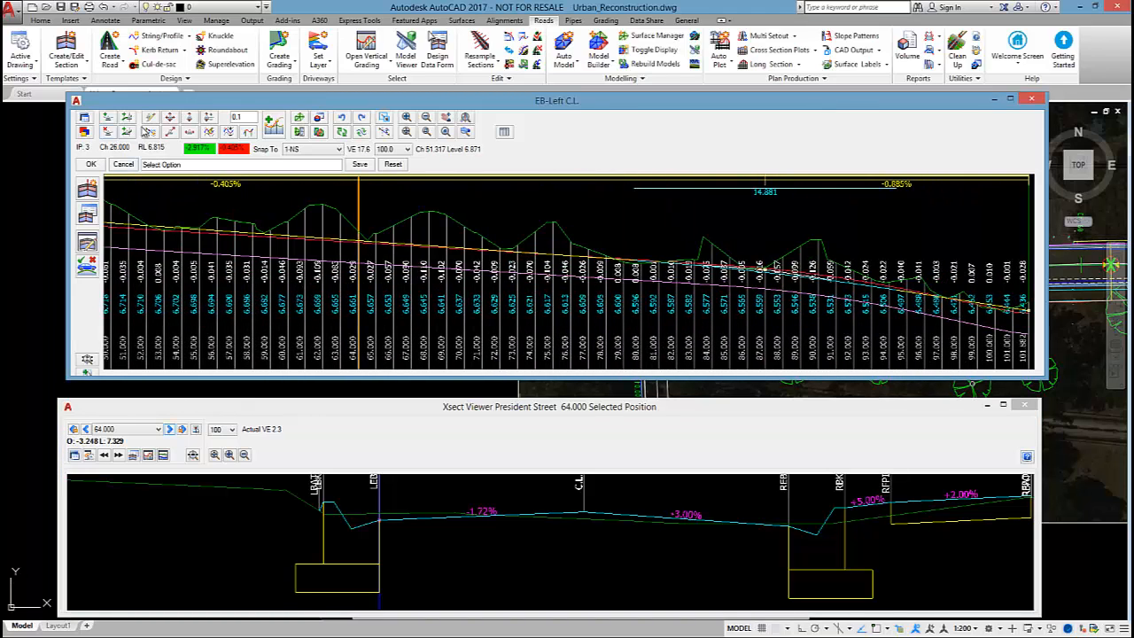
left_click(189, 120)
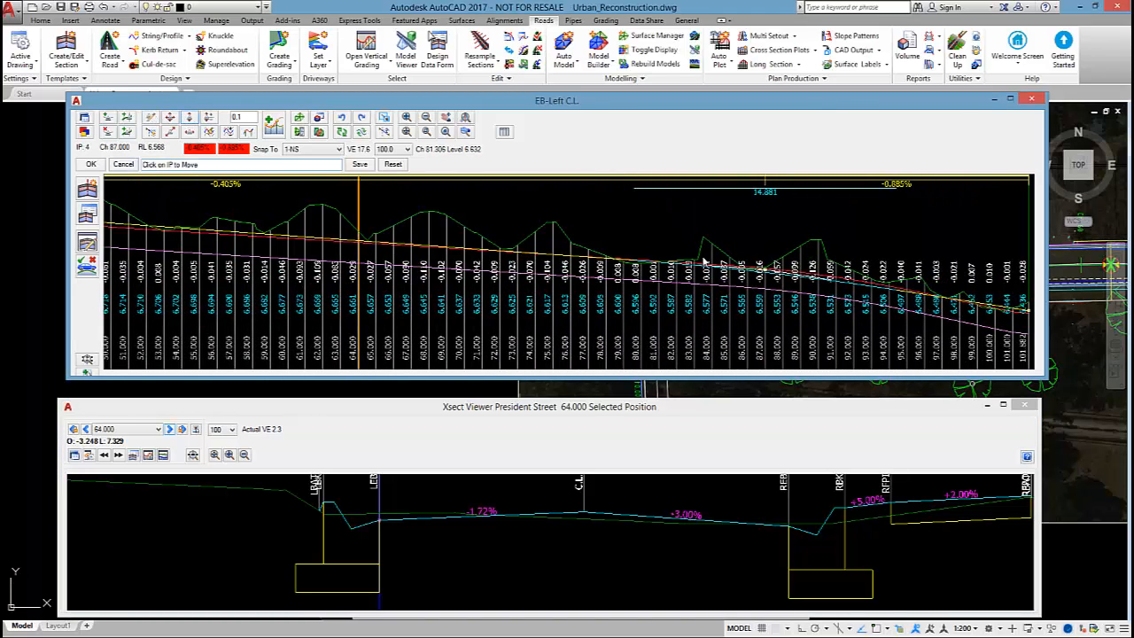
left_click(768, 271)
left_click(766, 282)
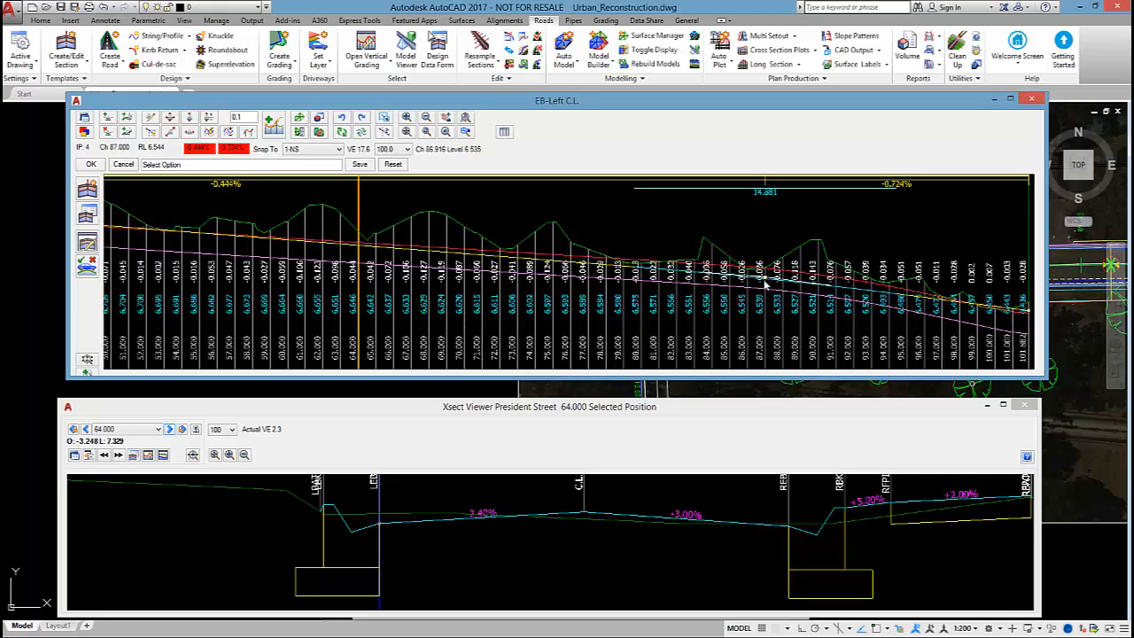
left_click(92, 166)
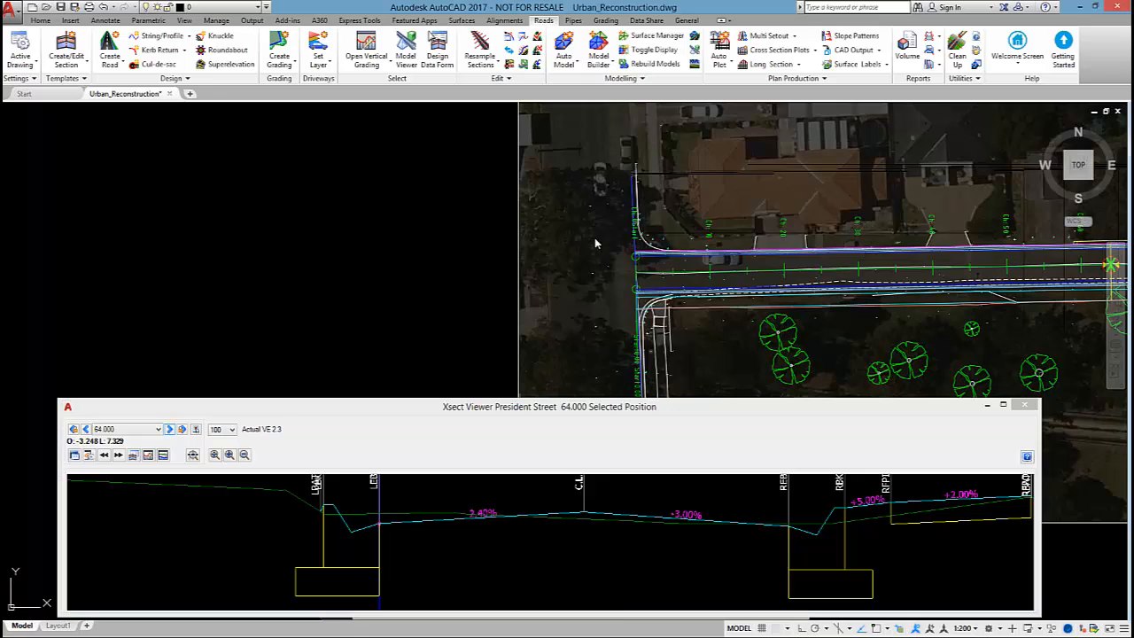
Examine the existing driveways along the northern side of President Street in plan, and review the available driveway design commands.
middle_click_drag(595, 237, 419, 268)
scroll(424, 274, "up", 4)
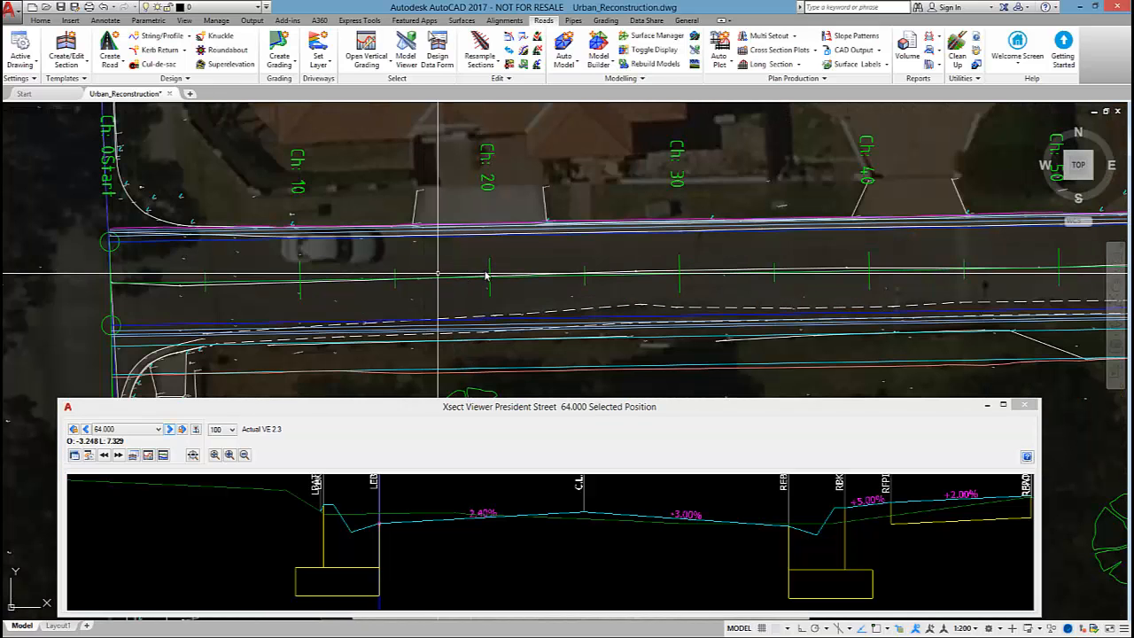
middle_click_drag(468, 245, 523, 277)
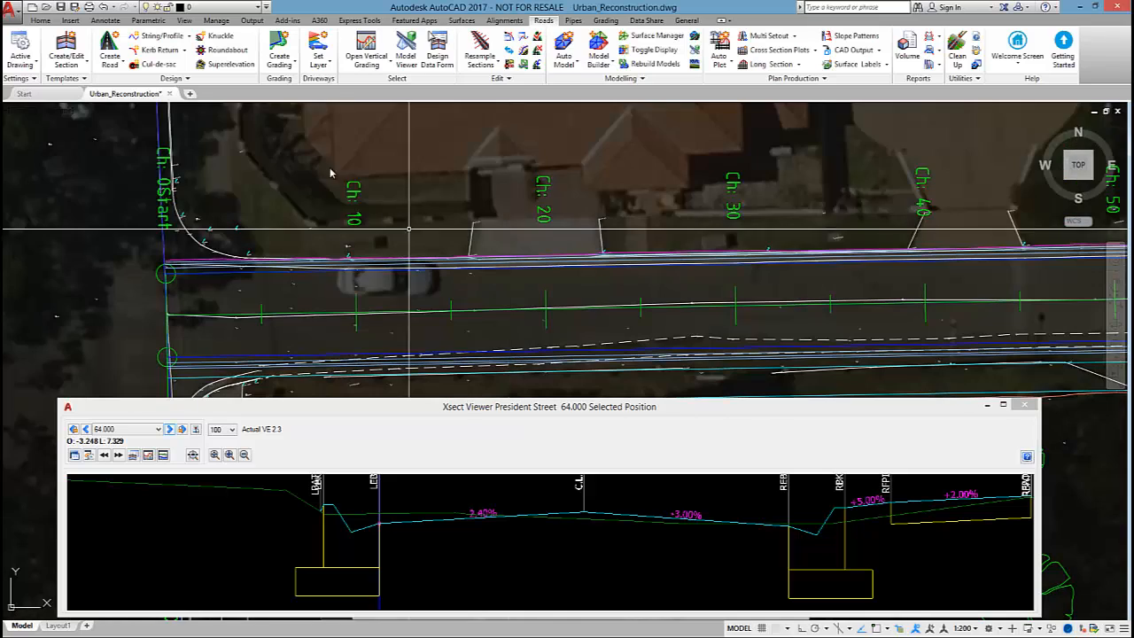
left_click(327, 67)
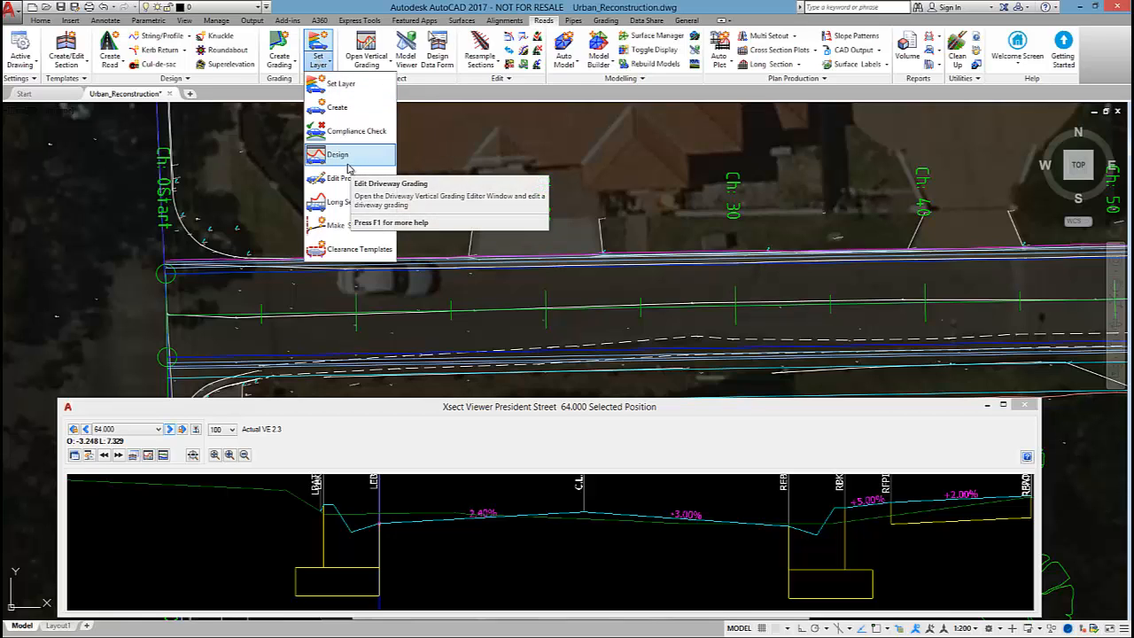
left_click(516, 158)
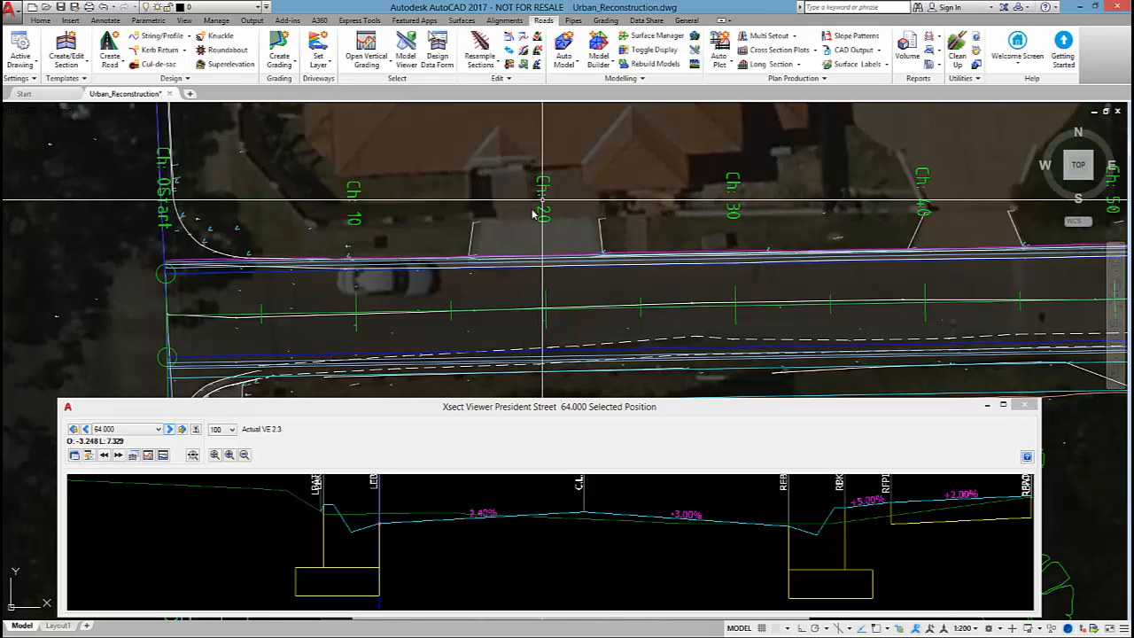
middle_click_drag(525, 207, 492, 245)
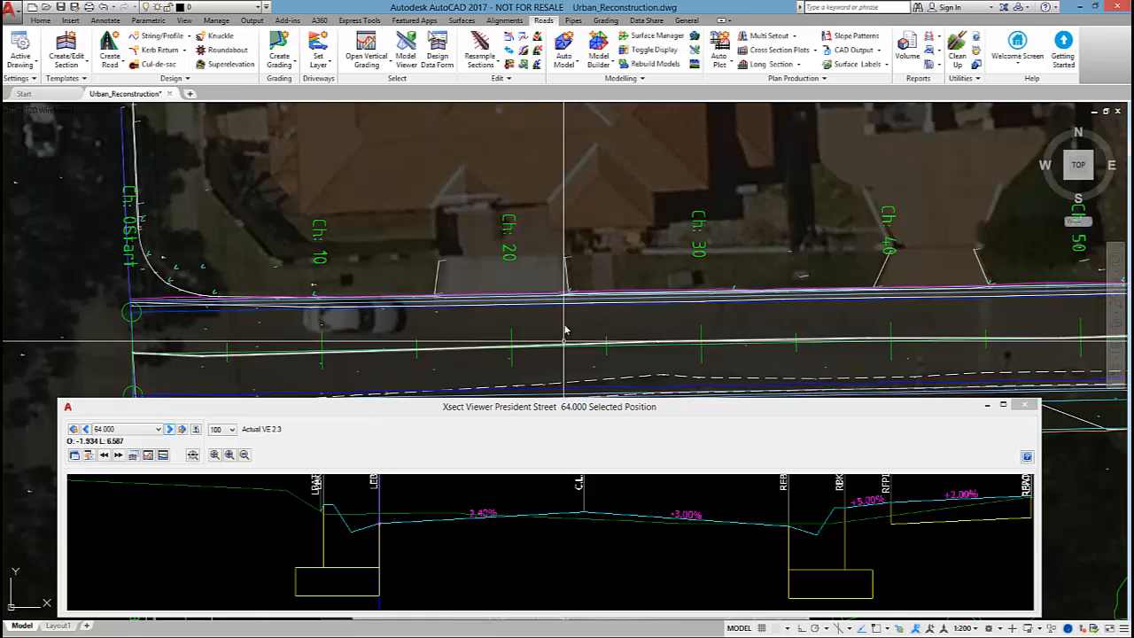
scroll(547, 289, "down", 2)
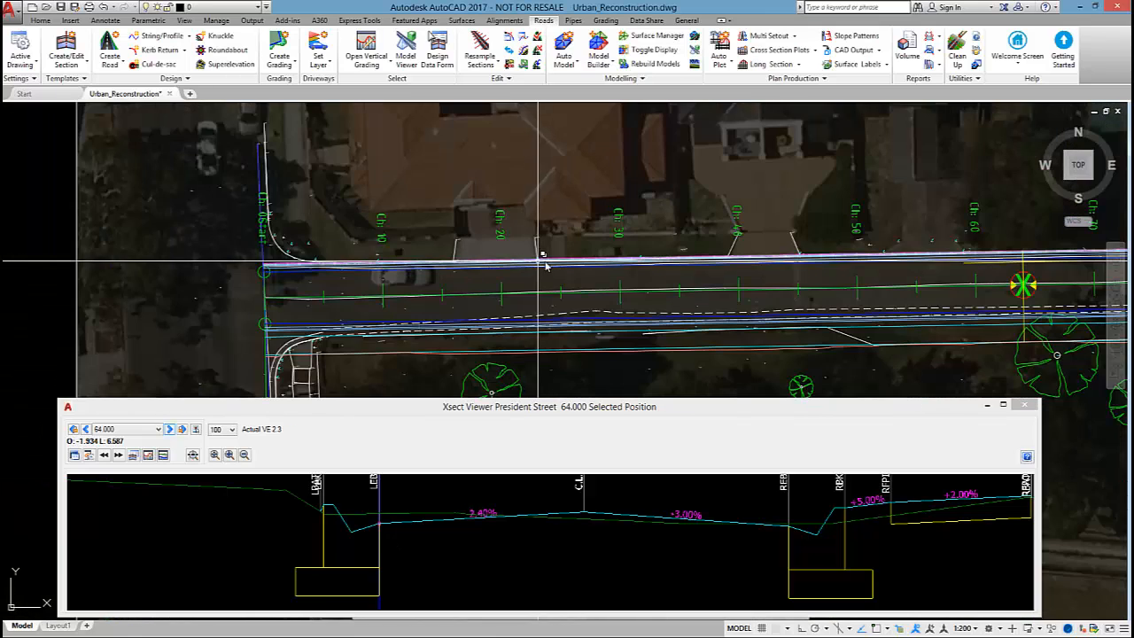
middle_click_drag(546, 264, 407, 263)
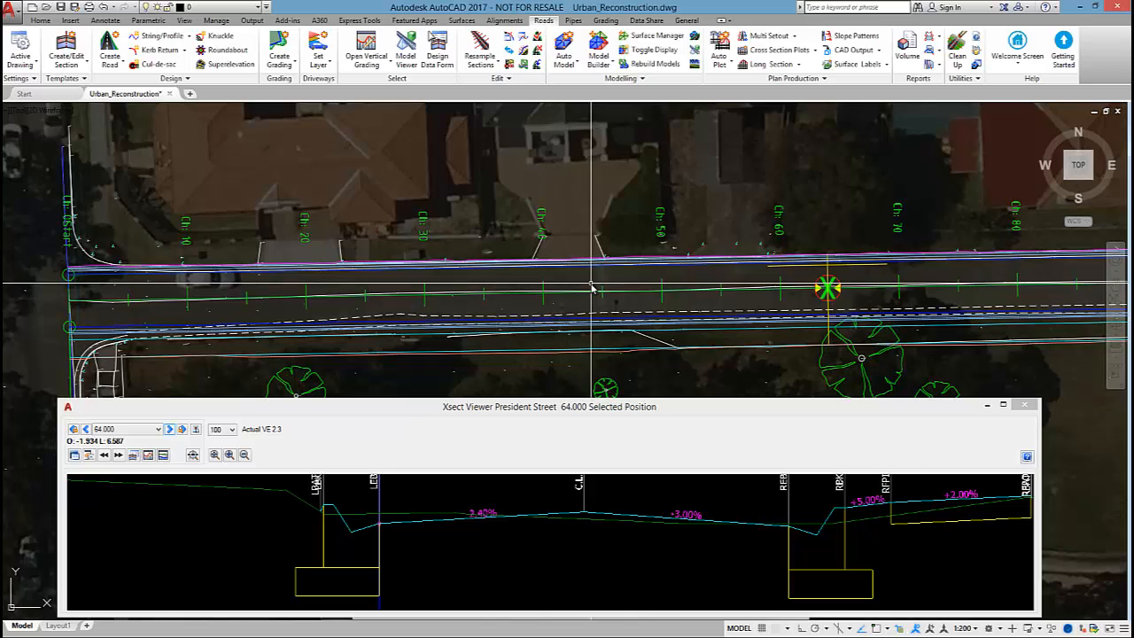
middle_click_drag(642, 284, 574, 288)
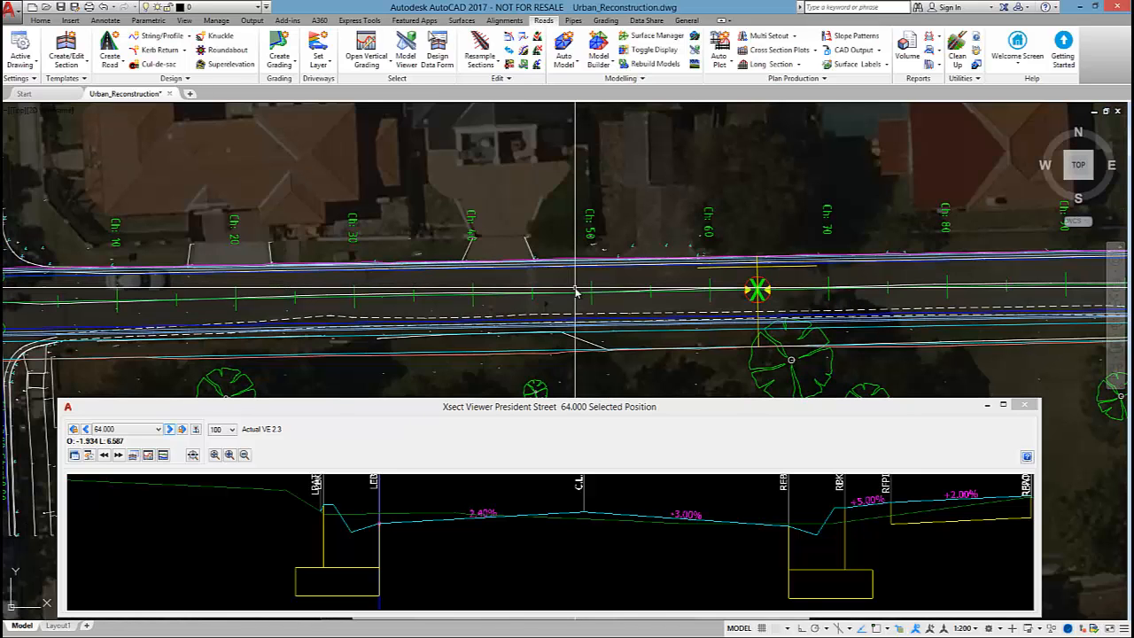